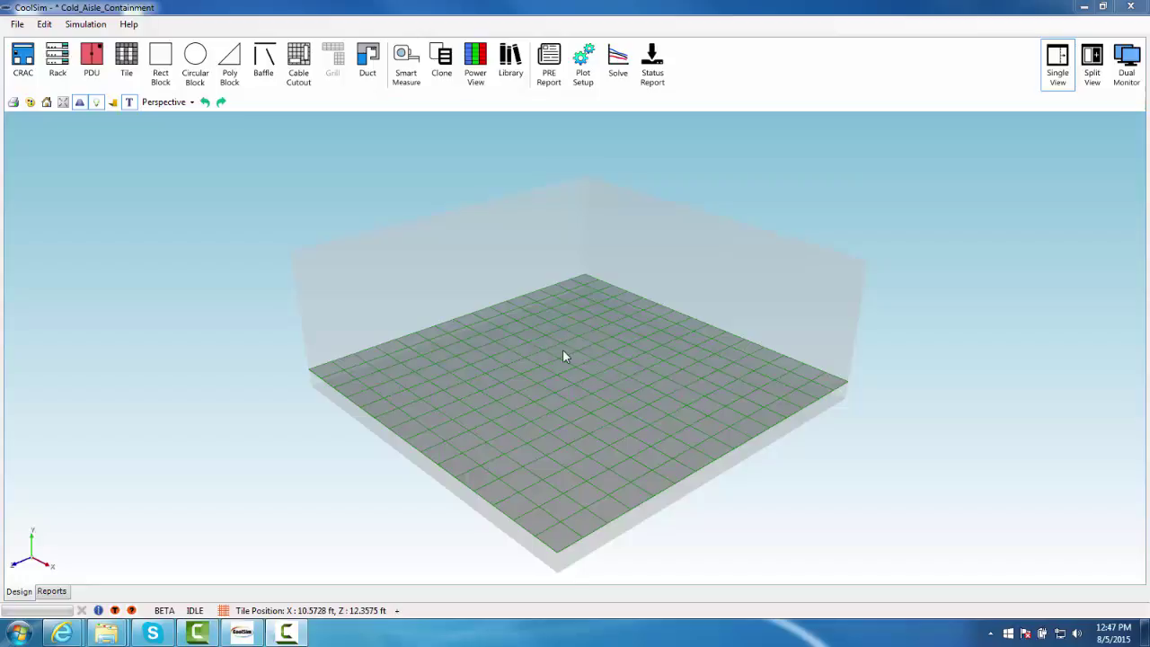
Step: Review the room's layout type and its geometry dimensions in the room editor
{"action": "right_click", "coordinate": [562, 349]}
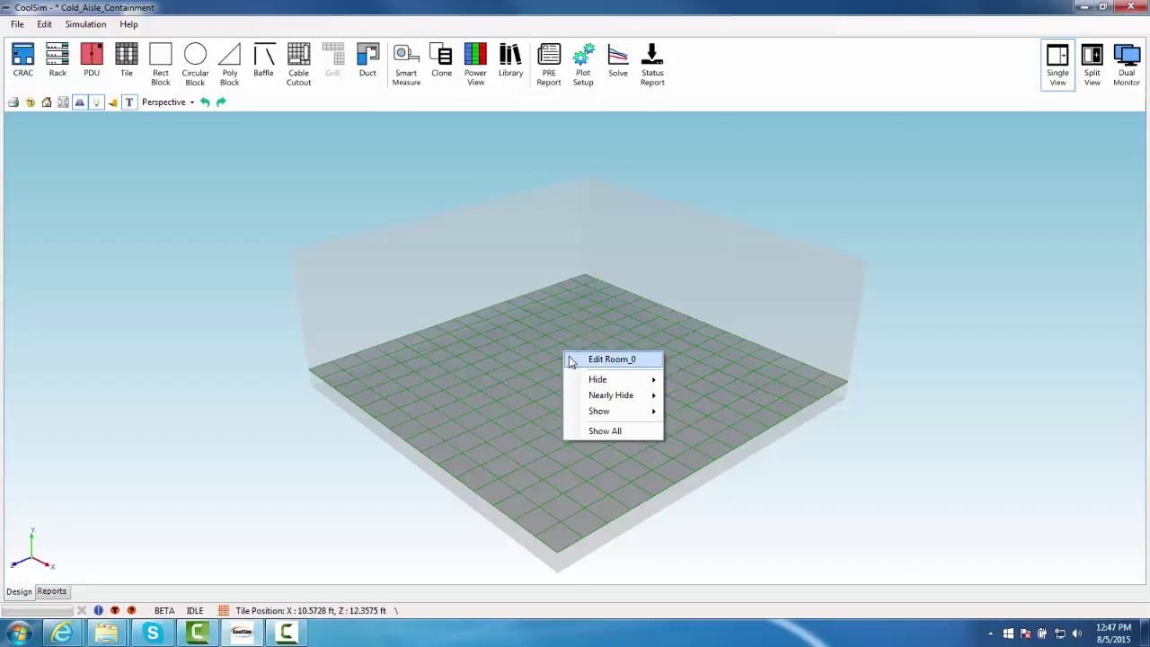
{"action": "left_click", "coordinate": [571, 358]}
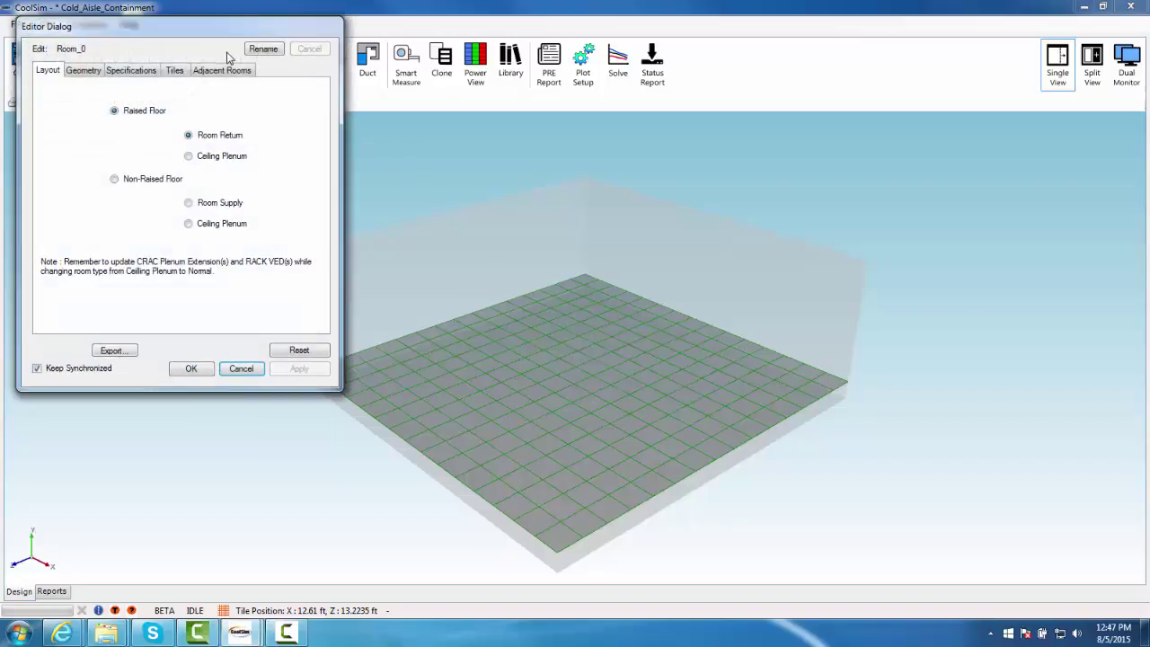
{"action": "left_click_drag", "start_coordinate": [215, 40], "coordinate": [594, 169]}
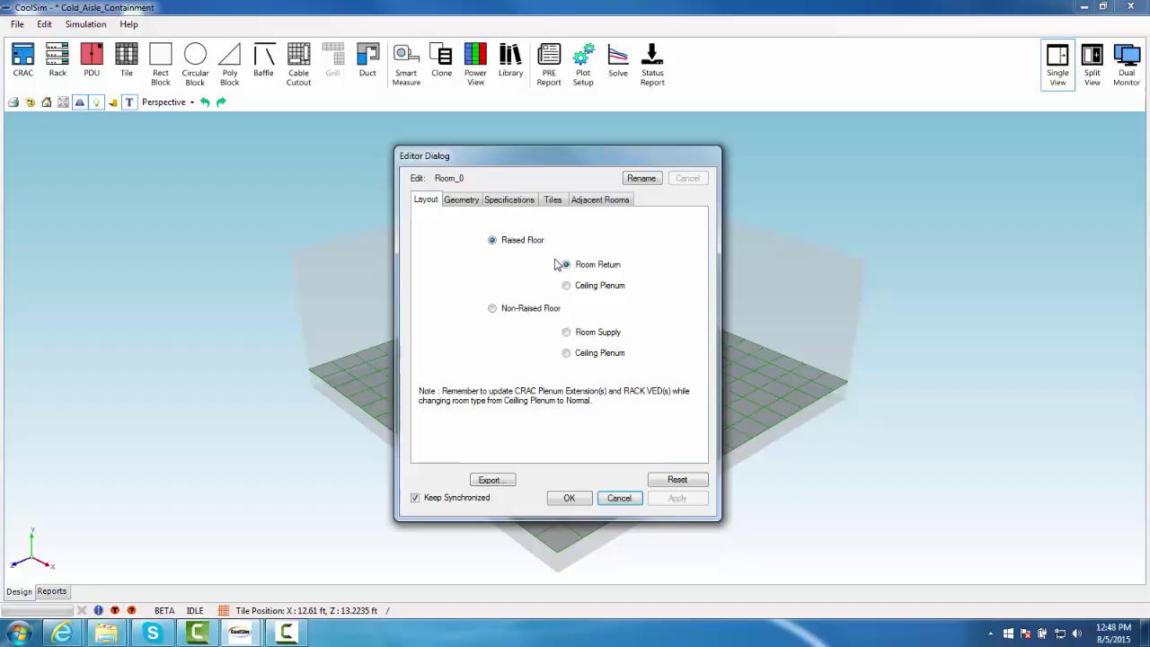
{"action": "left_click", "coordinate": [458, 202]}
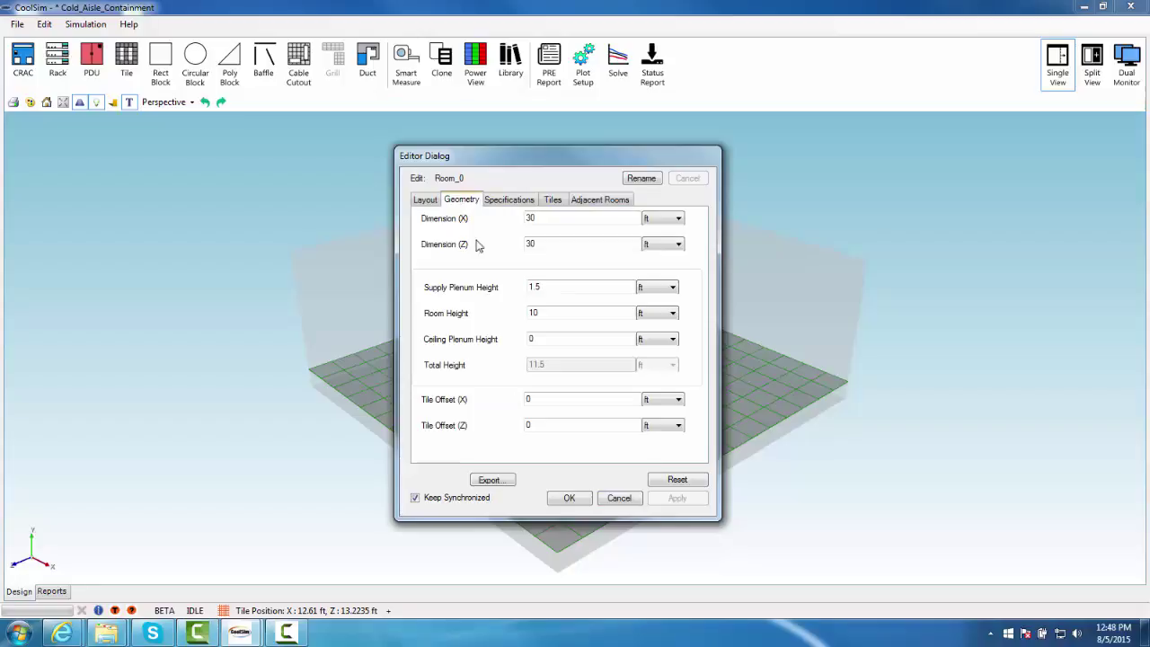
{"action": "left_click", "coordinate": [569, 501]}
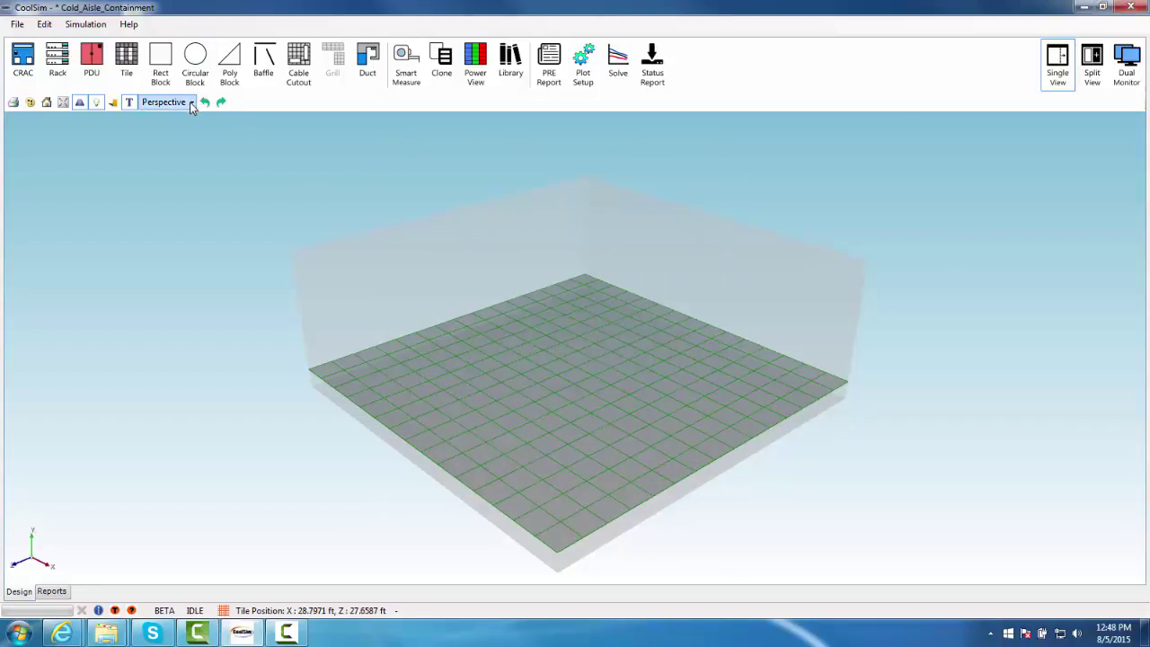
Step: In the top view, place a CRAC unit flush in the room corner at tile A1
{"action": "left_click", "coordinate": [192, 103]}
{"action": "left_click", "coordinate": [172, 135]}
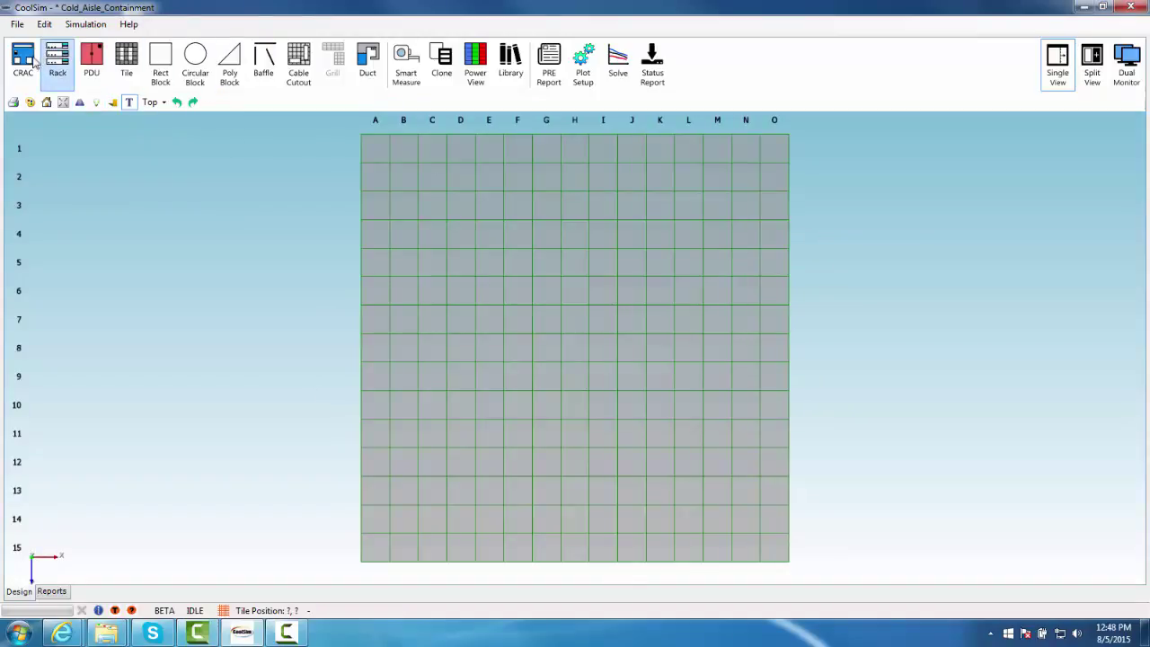
{"action": "left_click", "coordinate": [384, 172]}
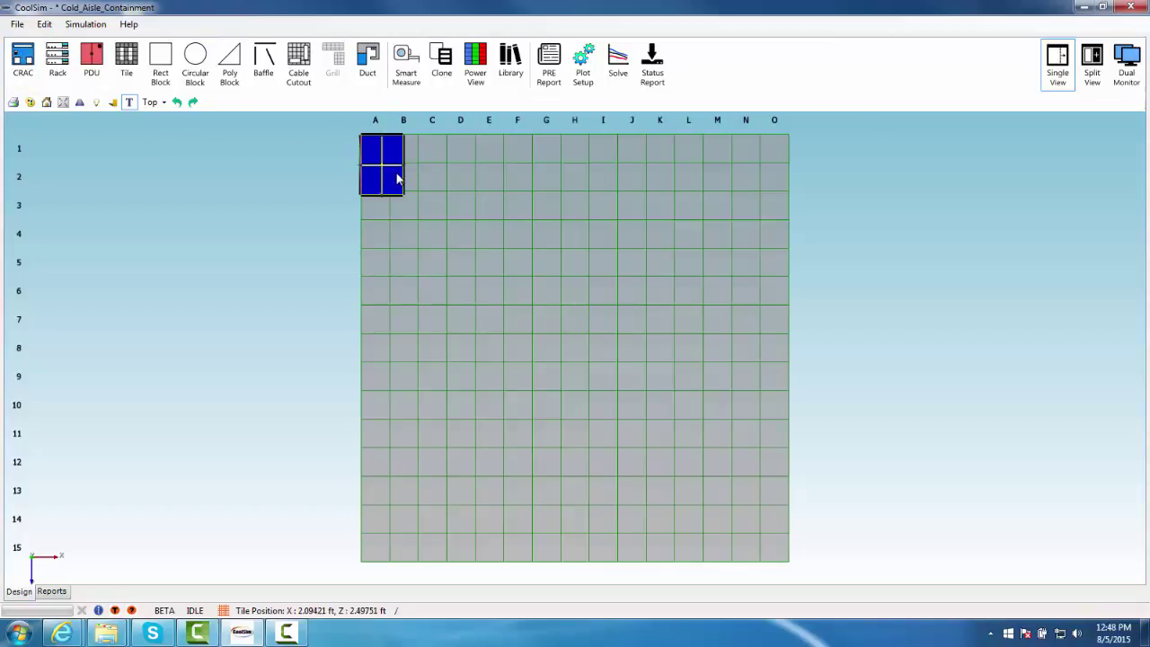
{"action": "left_click_drag", "start_coordinate": [399, 177], "coordinate": [387, 167]}
{"action": "left_click", "coordinate": [424, 178]}
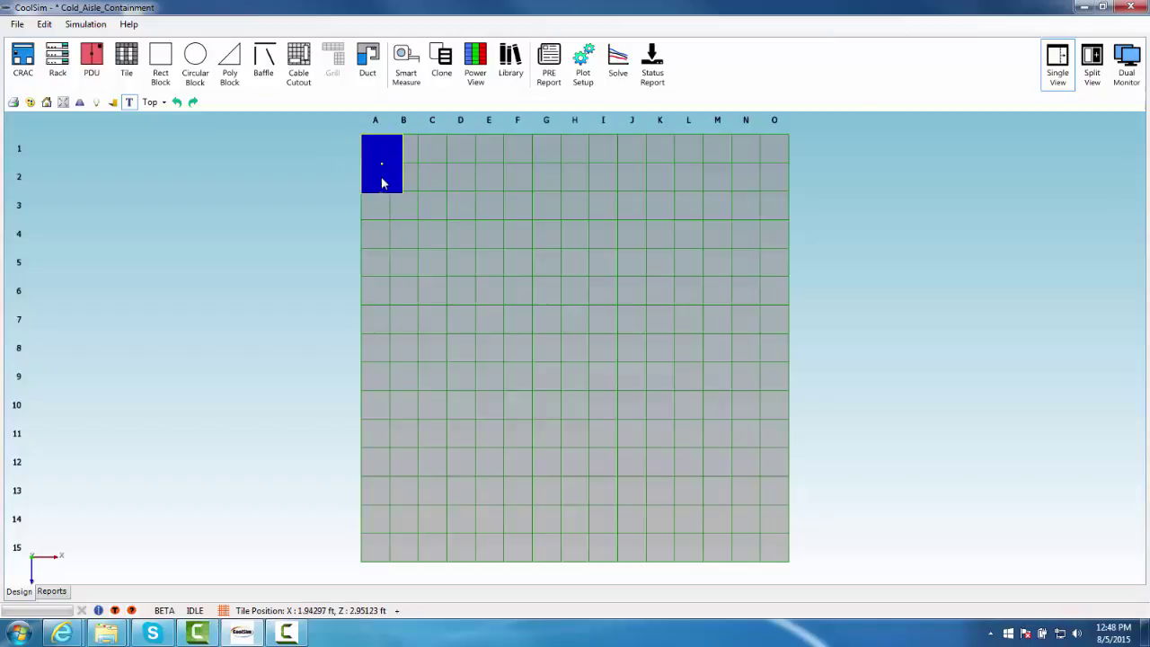
Step: Review the general properties of the corner CRAC unit in its editor
{"action": "left_click", "coordinate": [381, 178]}
{"action": "right_click", "coordinate": [381, 178]}
{"action": "left_click", "coordinate": [404, 187]}
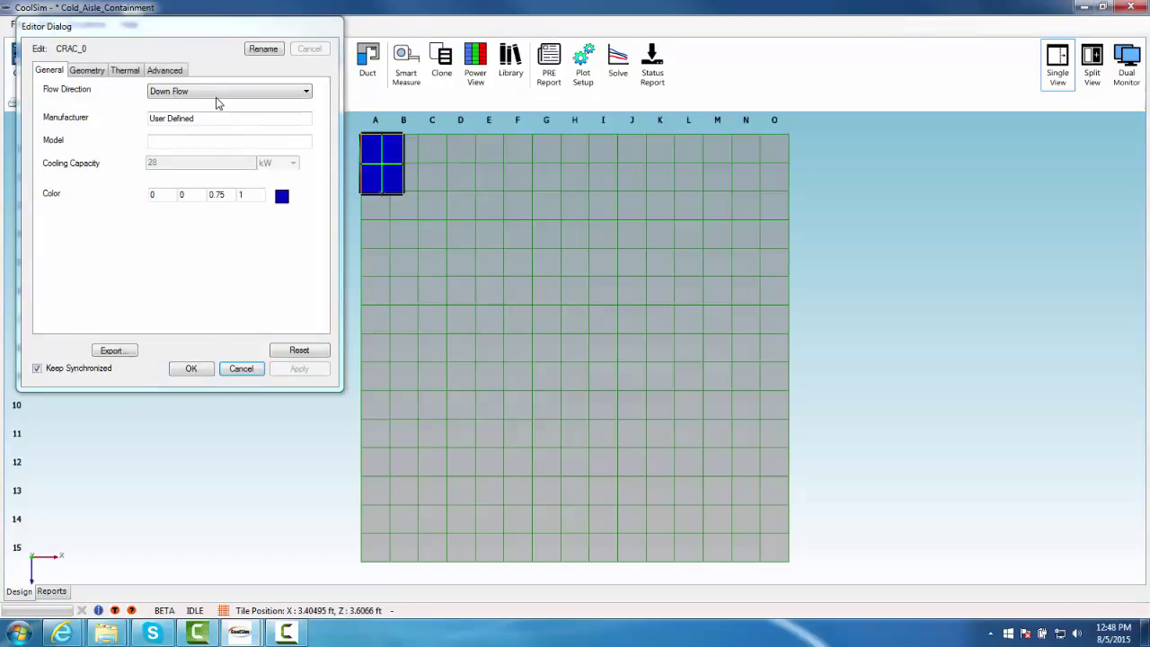
{"action": "left_click", "coordinate": [198, 369]}
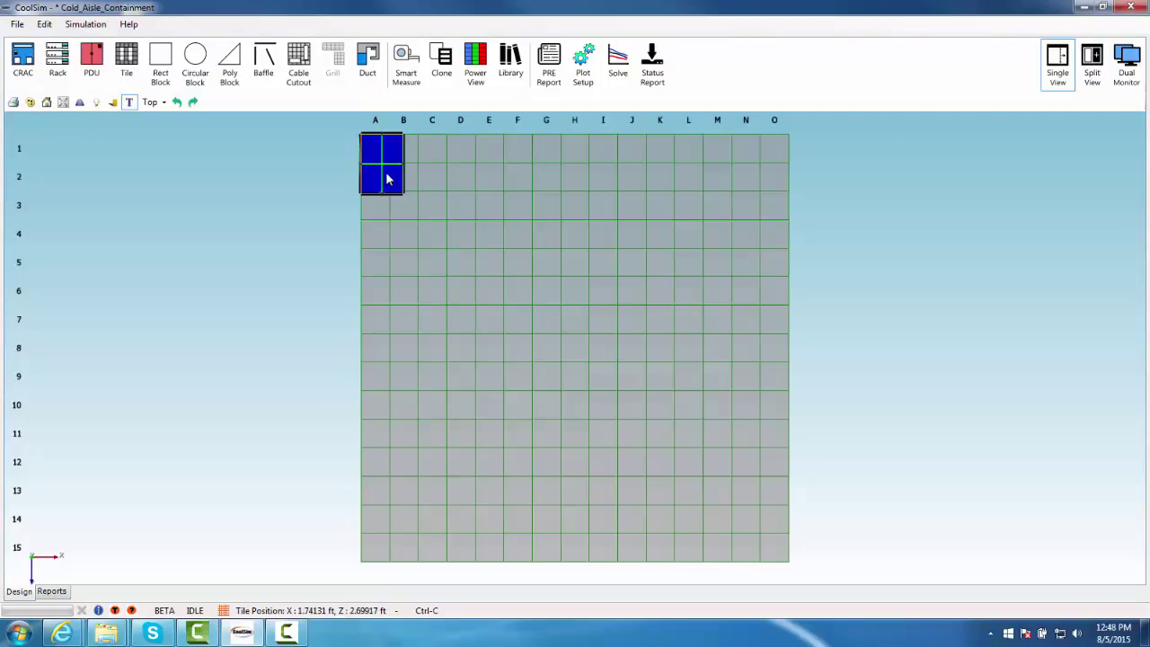
Step: Copy the CRAC unit into the room corner at tile O1, flush with the walls
{"action": "left_click", "coordinate": [767, 168]}
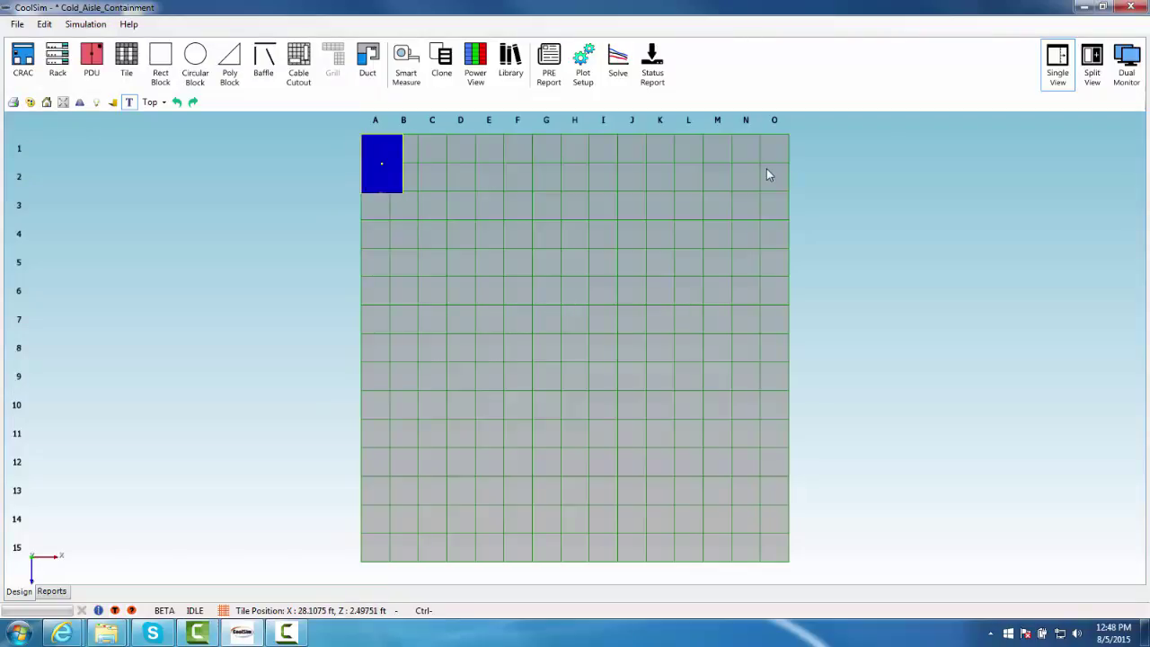
{"action": "key", "text": "ctrl+v"}
{"action": "left_click_drag", "start_coordinate": [767, 168], "coordinate": [778, 161]}
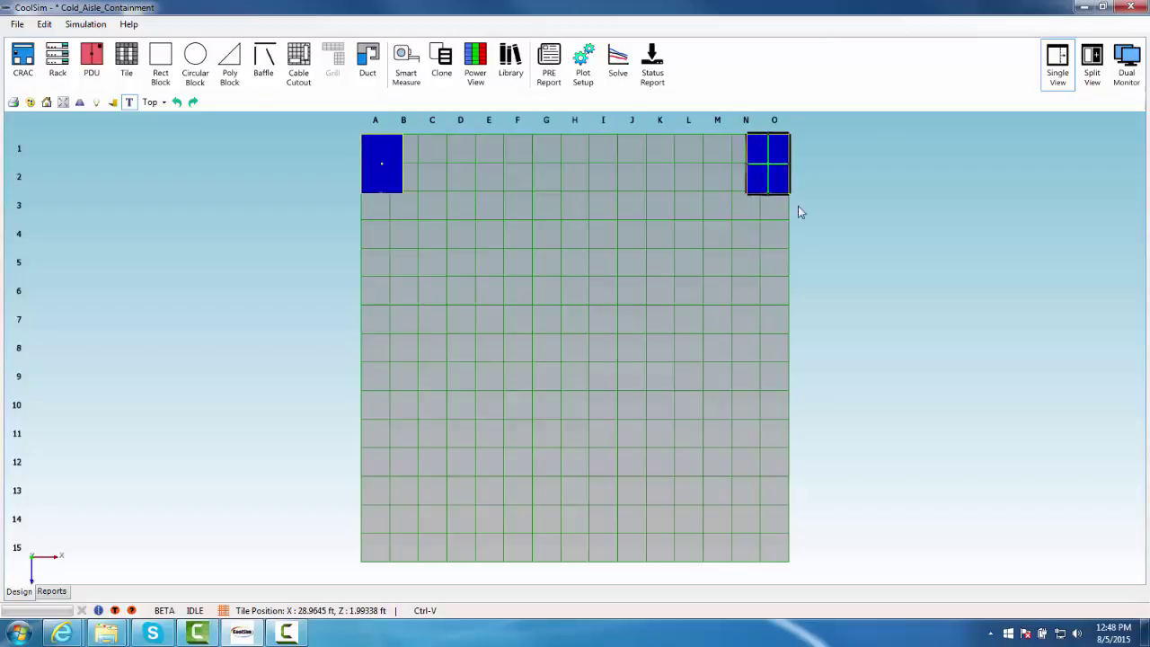
{"action": "left_click", "coordinate": [732, 427]}
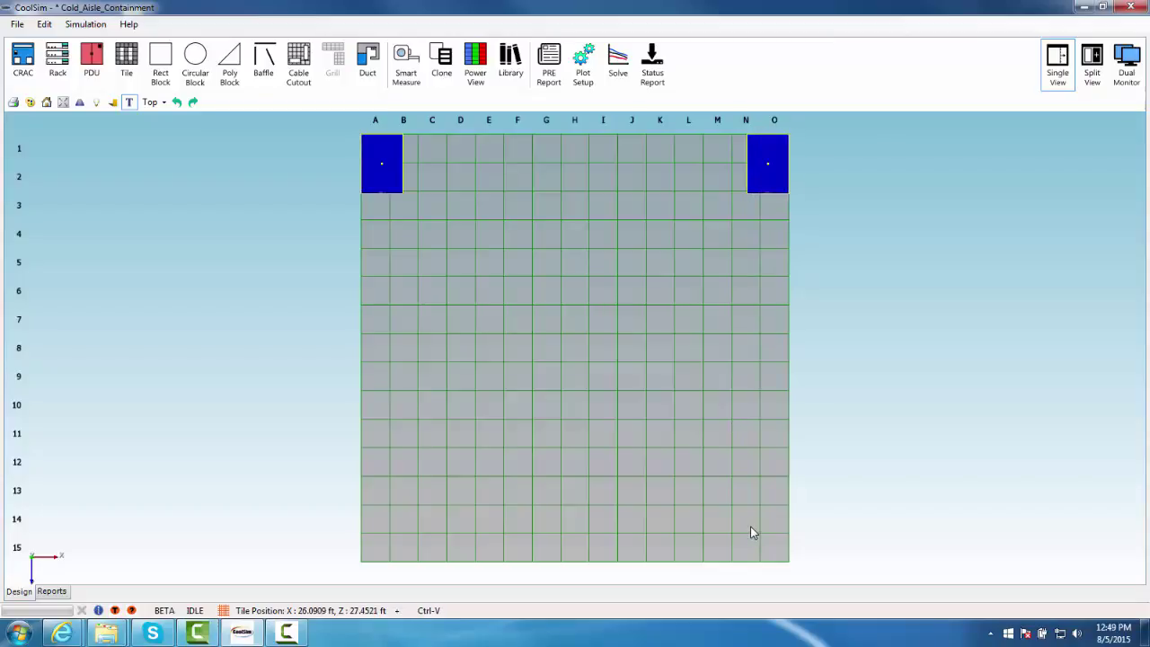
Step: Place two more CRAC copies flush in the room corners at tiles O15 and A15
{"action": "key", "text": "ctrl+v"}
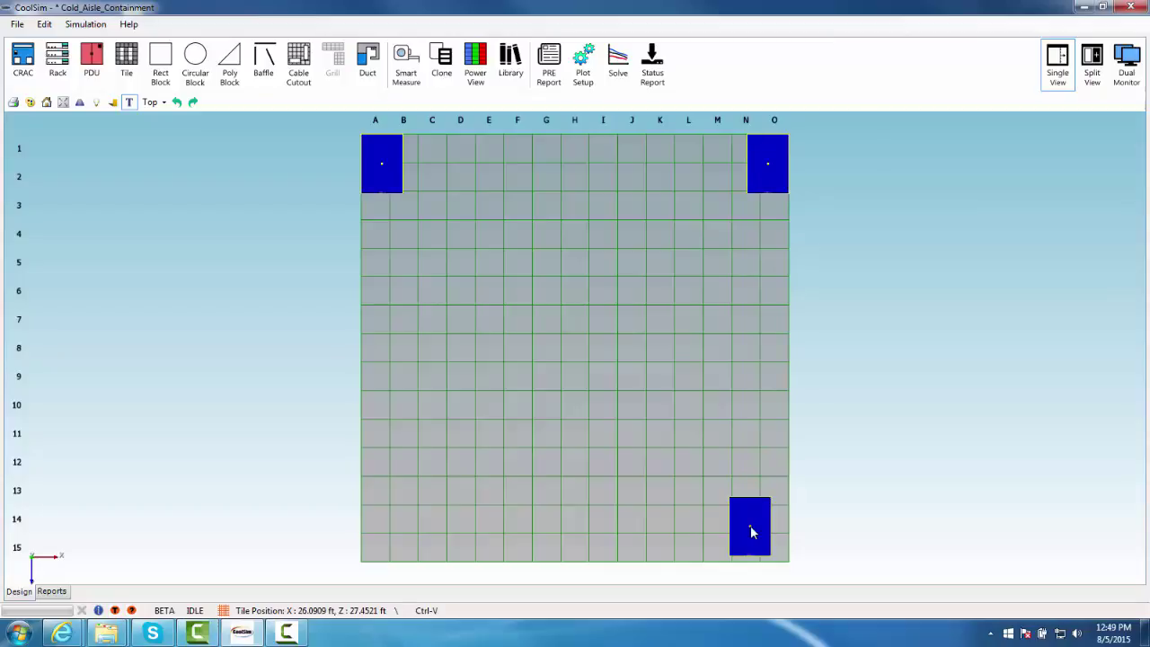
{"action": "left_click", "coordinate": [784, 547]}
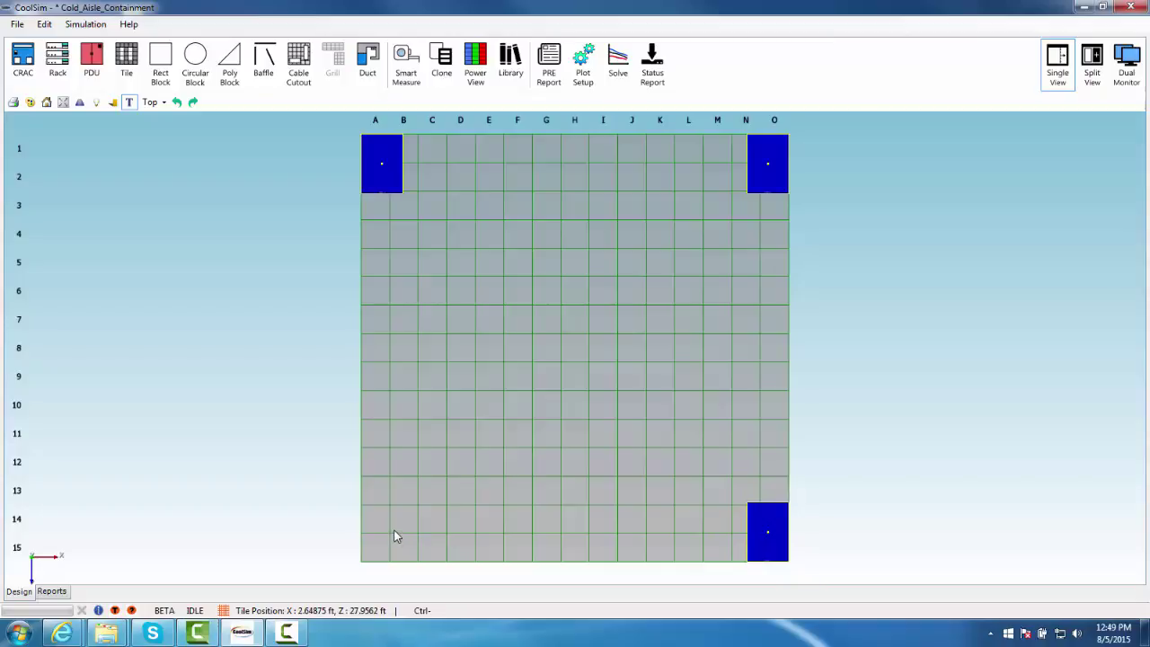
{"action": "key", "text": "ctrl+v"}
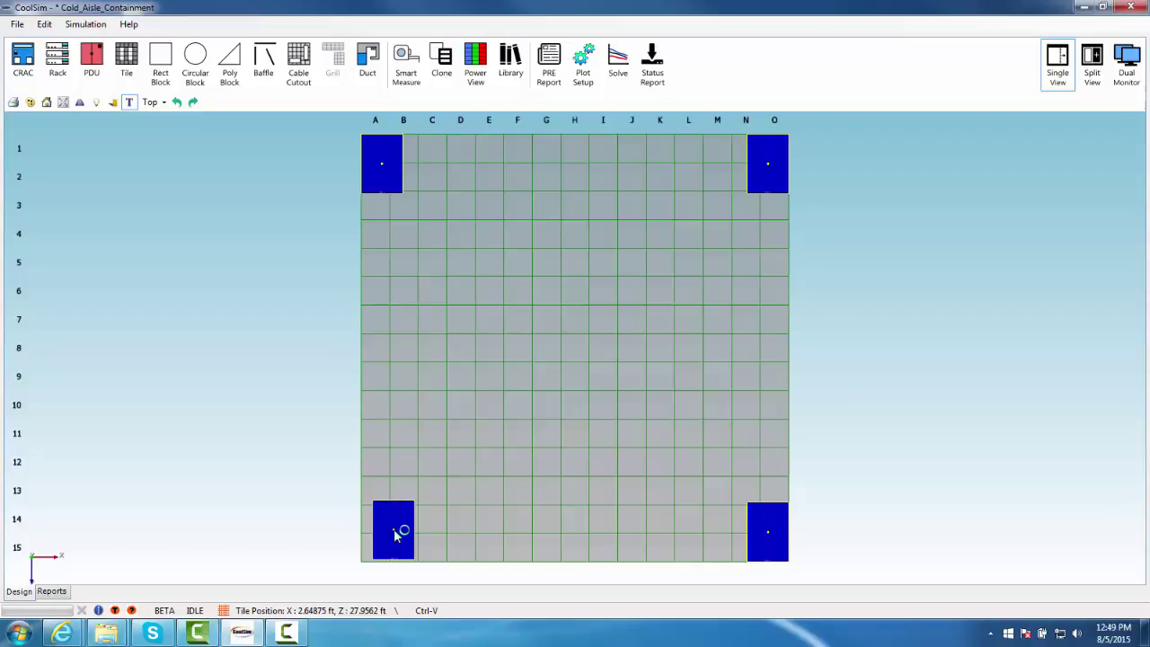
{"action": "left_click", "coordinate": [395, 534]}
{"action": "left_click_drag", "start_coordinate": [395, 533], "coordinate": [336, 554]}
{"action": "left_click", "coordinate": [468, 512]}
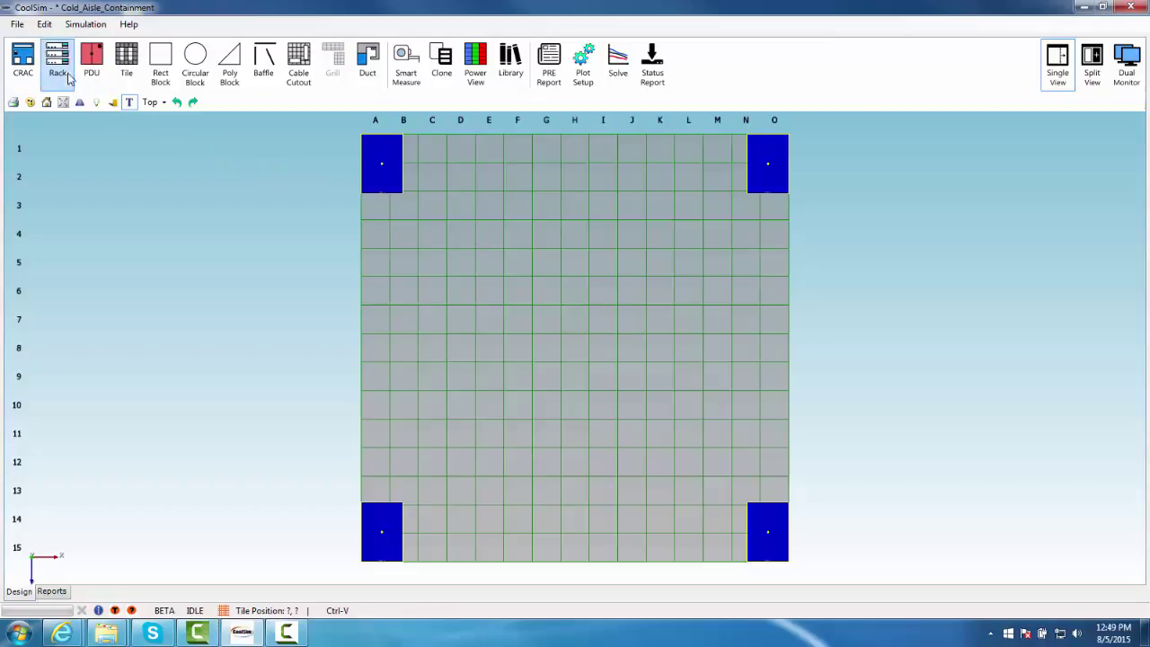
Step: Add a five-rack row near columns D to H, rotate it to run along the numbered rows, and reverse its flow direction
{"action": "left_click_drag", "start_coordinate": [510, 226], "coordinate": [510, 227]}
{"action": "right_click", "coordinate": [510, 227]}
{"action": "left_click", "coordinate": [515, 232]}
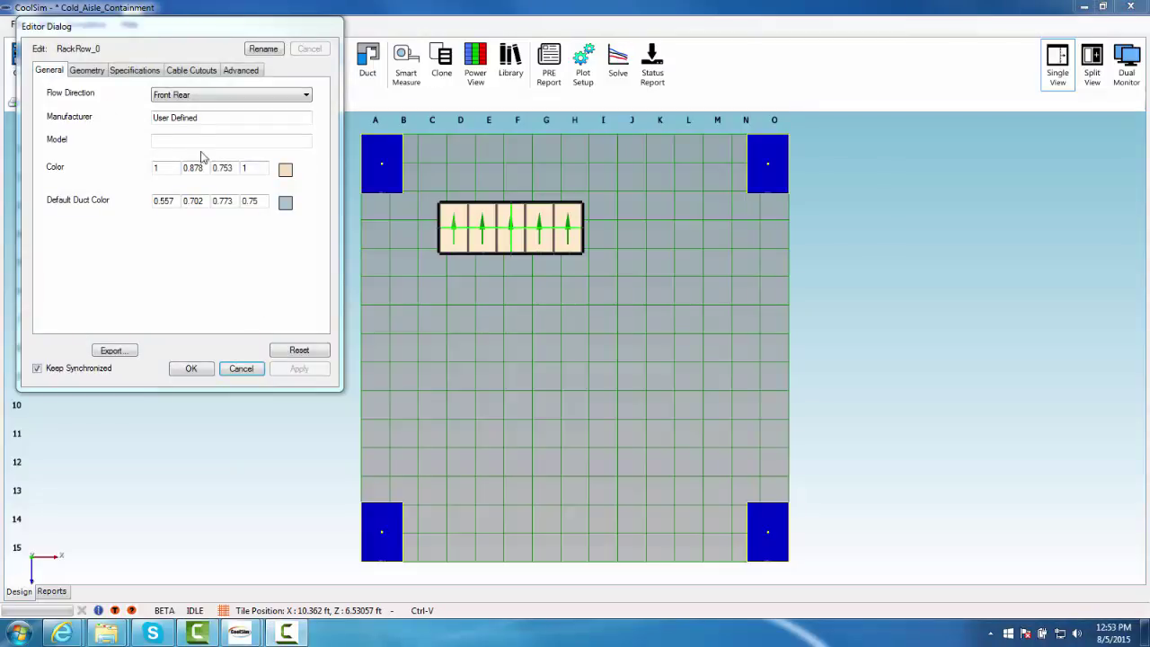
{"action": "left_click", "coordinate": [89, 71]}
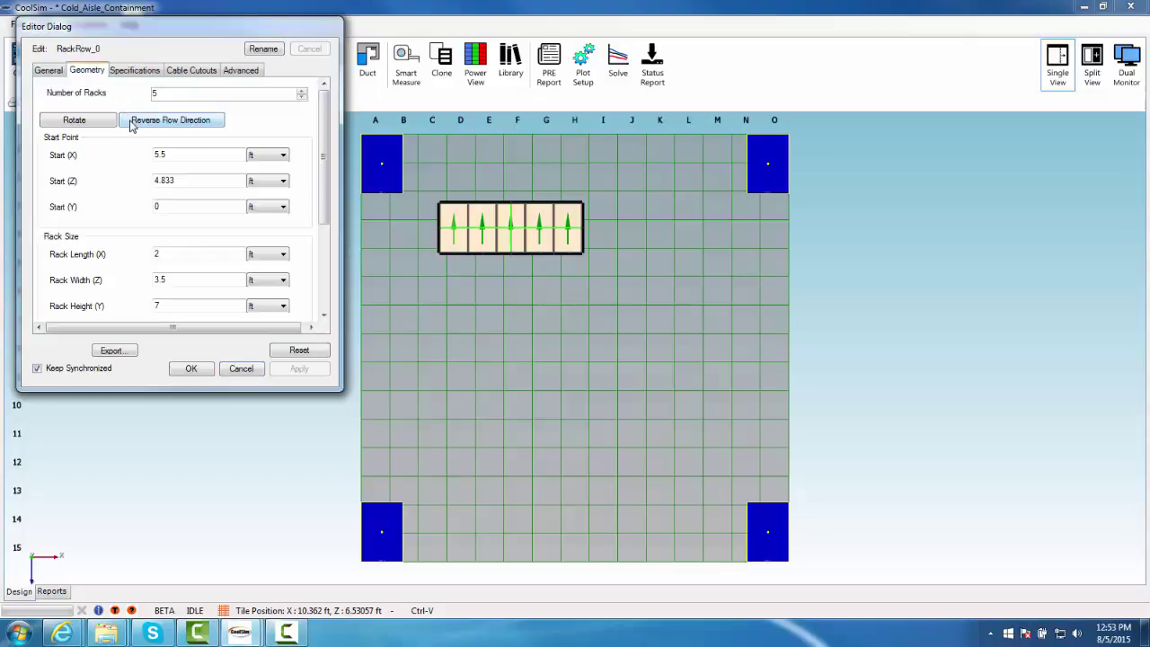
{"action": "left_click", "coordinate": [76, 120]}
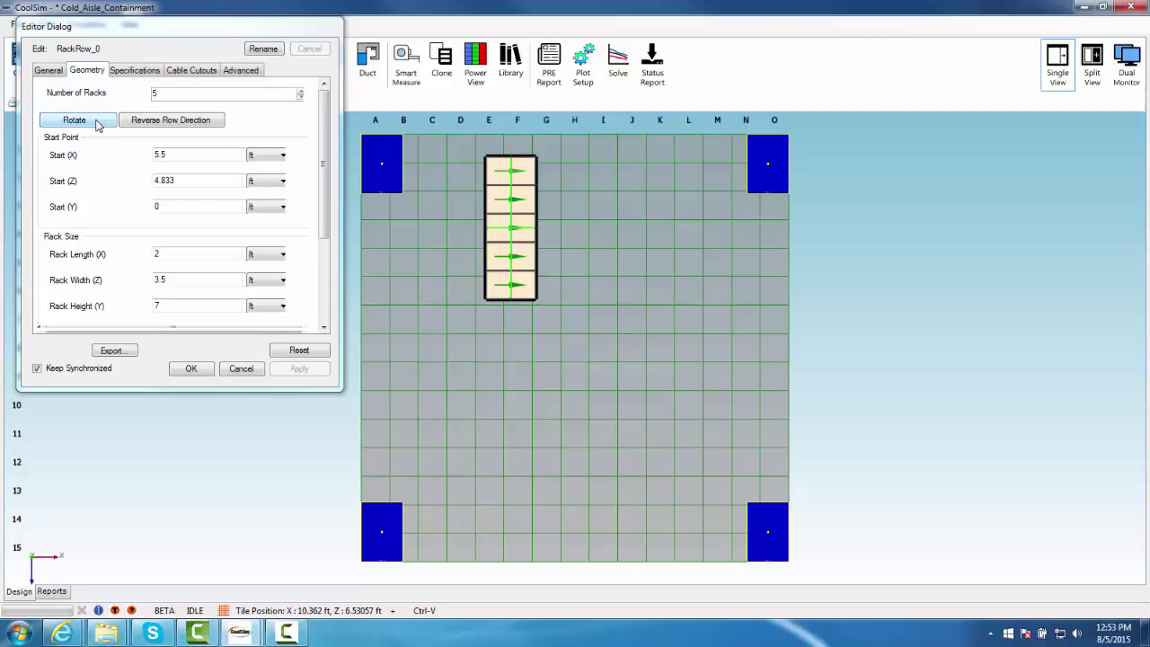
{"action": "left_click", "coordinate": [141, 120]}
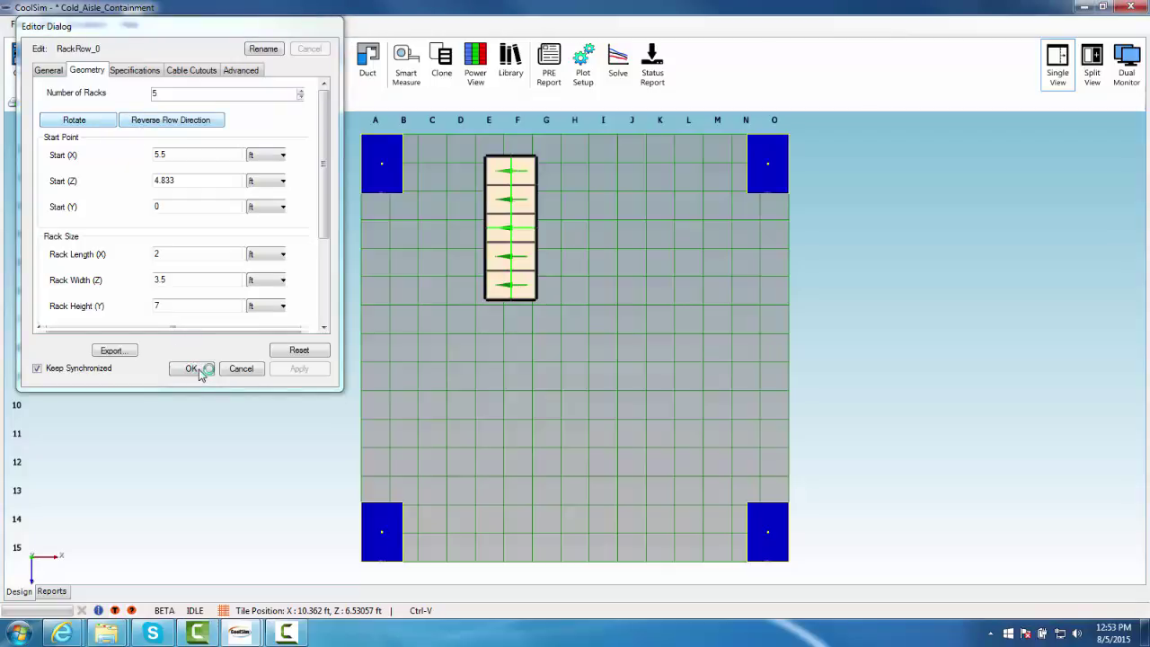
Step: Move the rack row to tile rows 3 to 7, with its air-intake side along the line between columns F and G
{"action": "left_click", "coordinate": [515, 192]}
{"action": "left_click_drag", "start_coordinate": [514, 191], "coordinate": [509, 228]}
{"action": "left_click", "coordinate": [557, 212]}
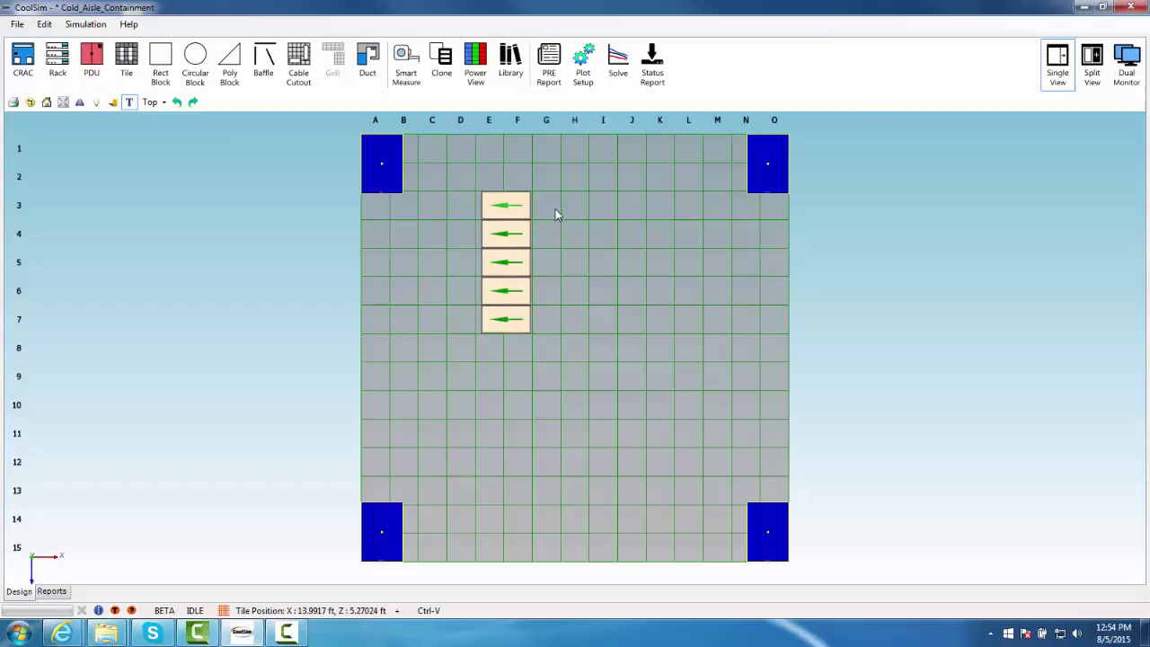
{"action": "scroll", "coordinate": [550, 209], "scroll_direction": "up", "scroll_amount": 2}
{"action": "middle_click_drag", "start_coordinate": [550, 205], "coordinate": [611, 290]}
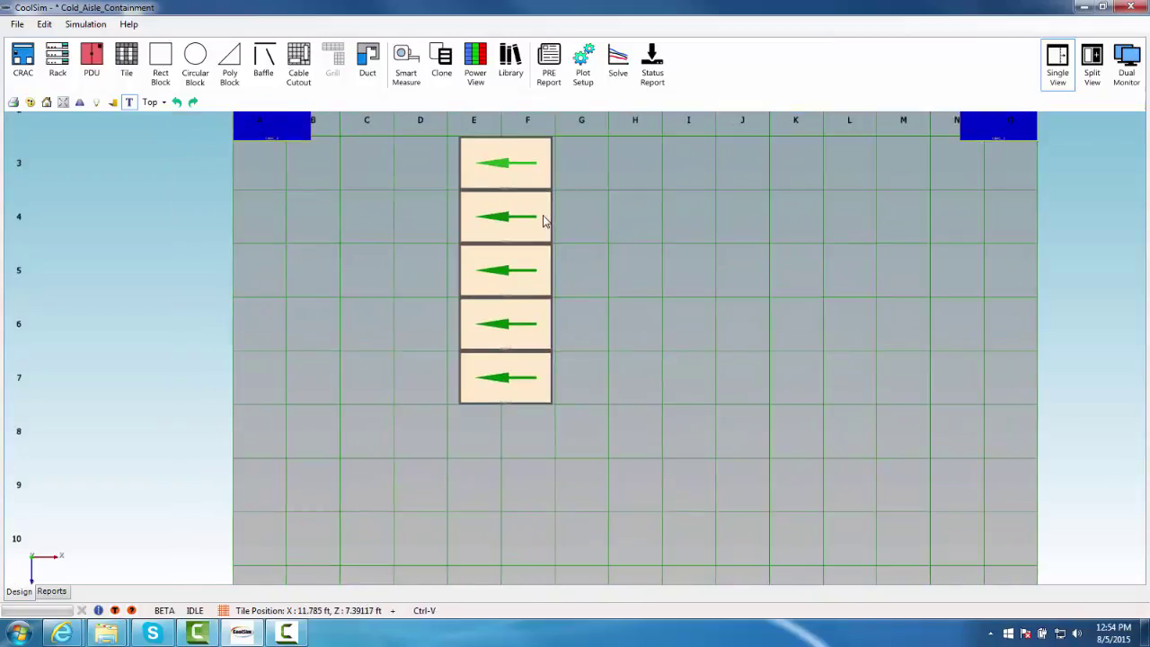
{"action": "left_click", "coordinate": [535, 217]}
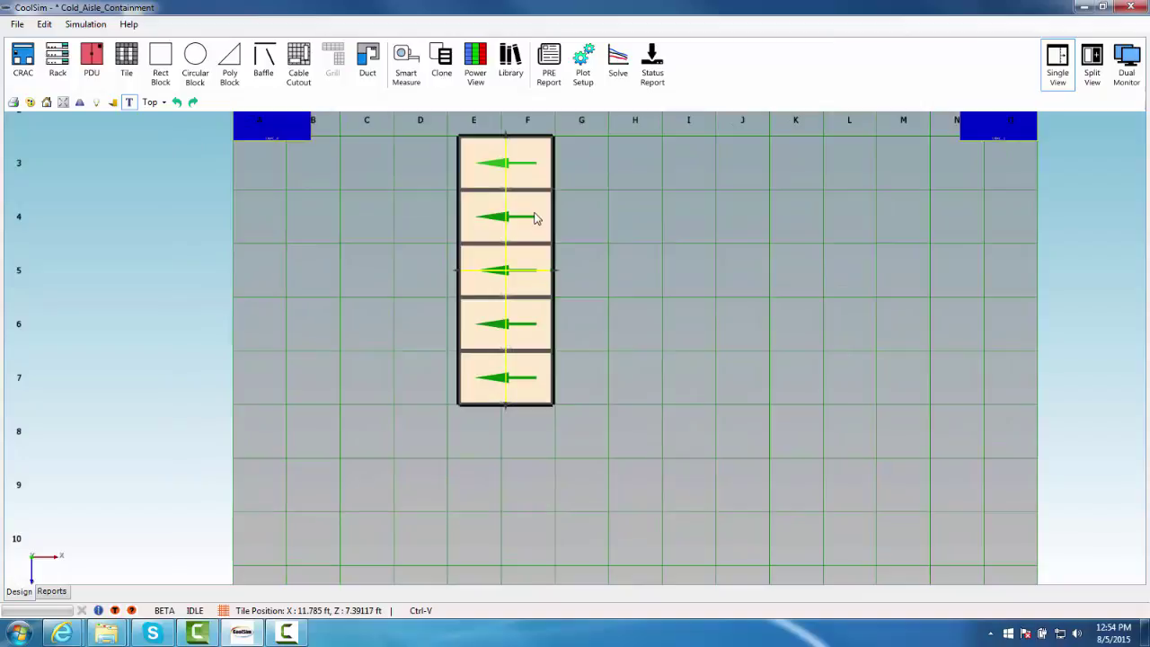
{"action": "left_click", "coordinate": [566, 214]}
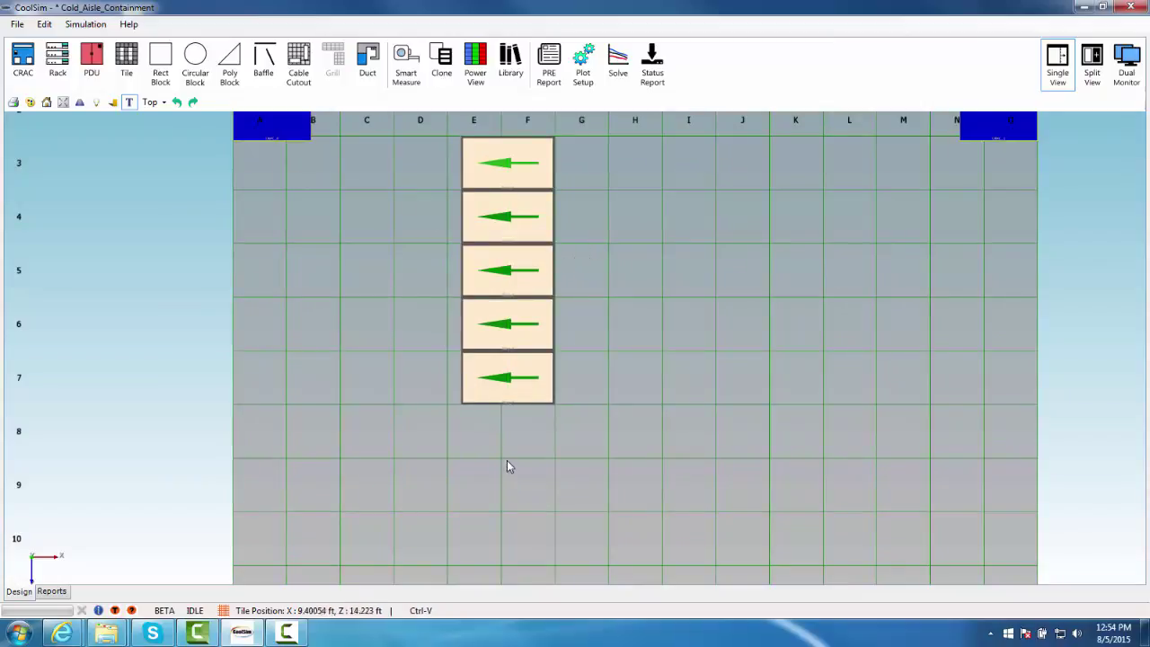
Step: Copy the rack row and position the copy in columns E and F, starting at tile row 9
{"action": "scroll", "coordinate": [547, 428], "scroll_direction": "down", "scroll_amount": 3}
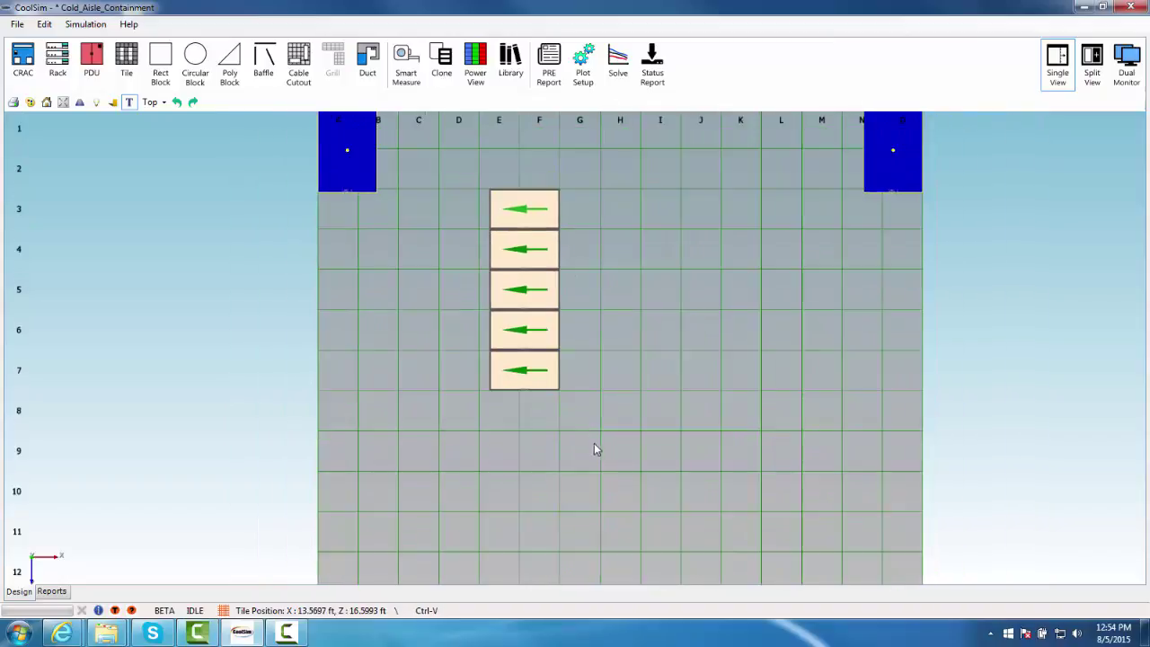
{"action": "left_click", "coordinate": [530, 329]}
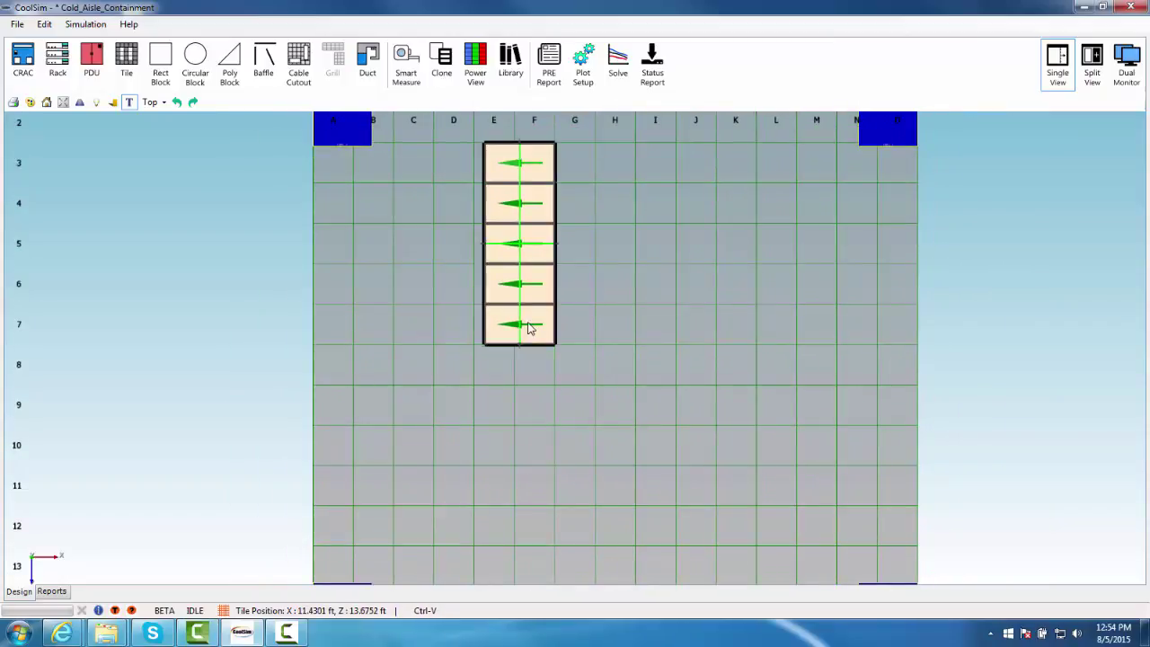
{"action": "left_click", "coordinate": [526, 533]}
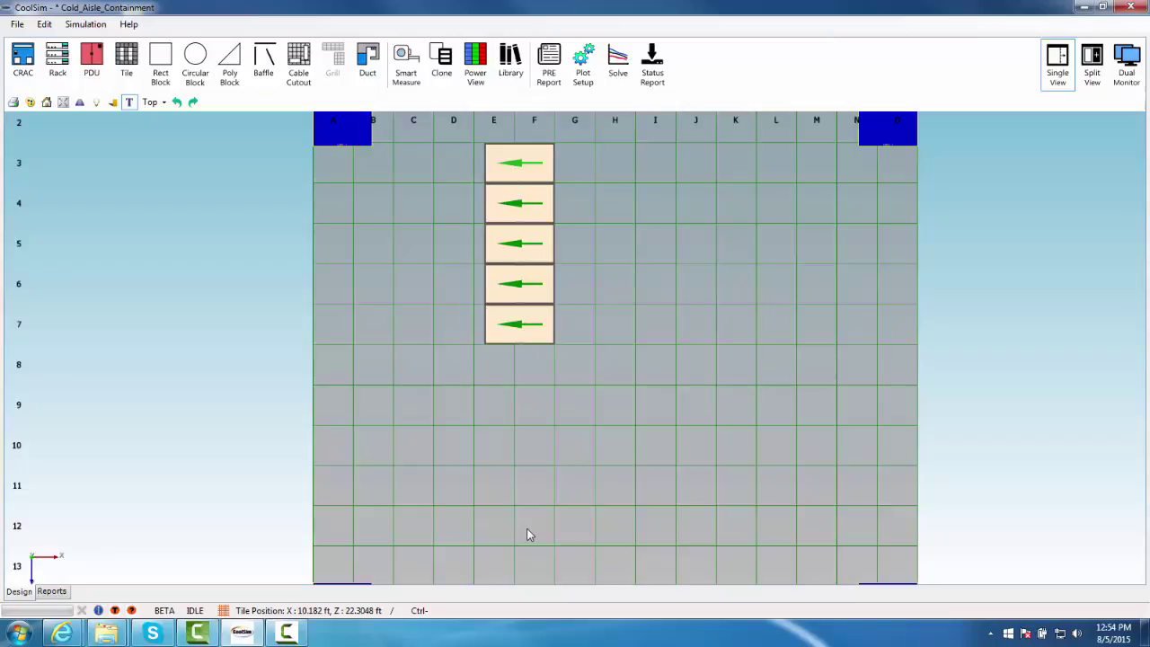
{"action": "key", "text": "ctrl+v"}
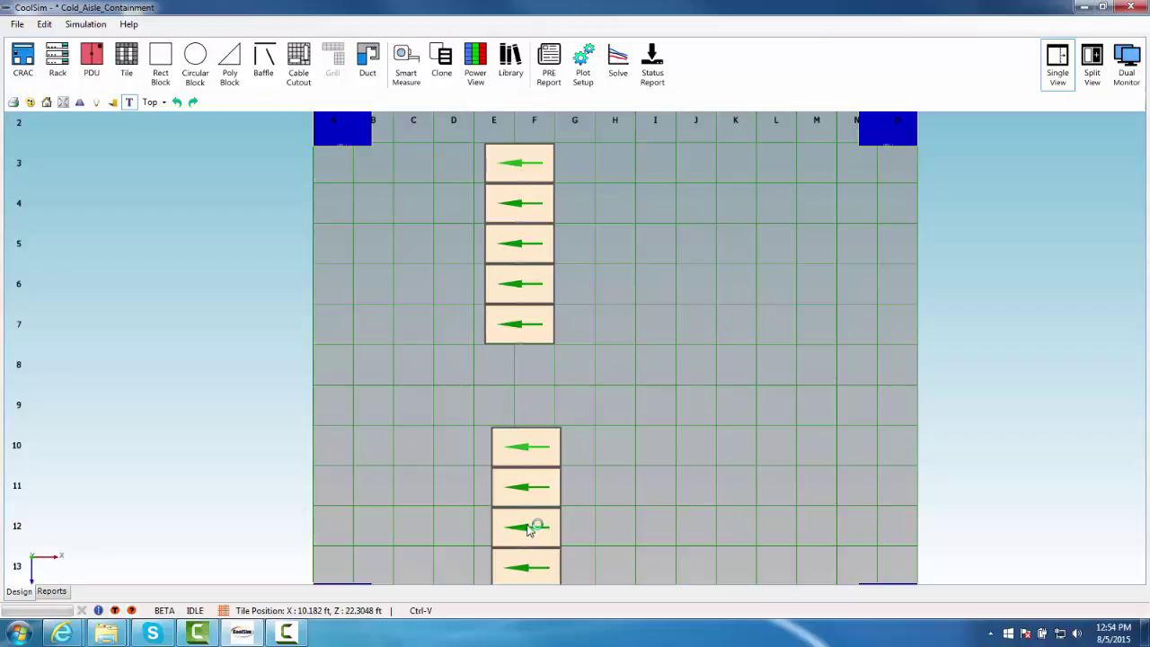
{"action": "left_click_drag", "start_coordinate": [528, 517], "coordinate": [524, 466]}
Step: Set the number of racks in the copied row to 2
{"action": "right_click", "coordinate": [524, 466]}
{"action": "left_click", "coordinate": [527, 474]}
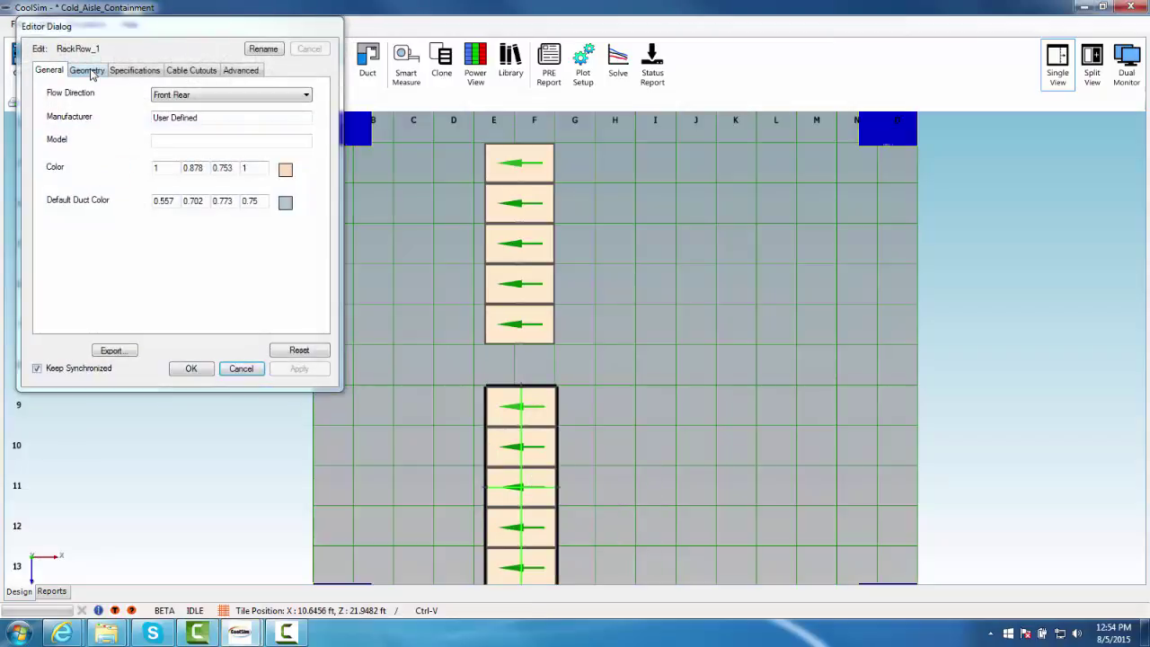
{"action": "left_click", "coordinate": [90, 72]}
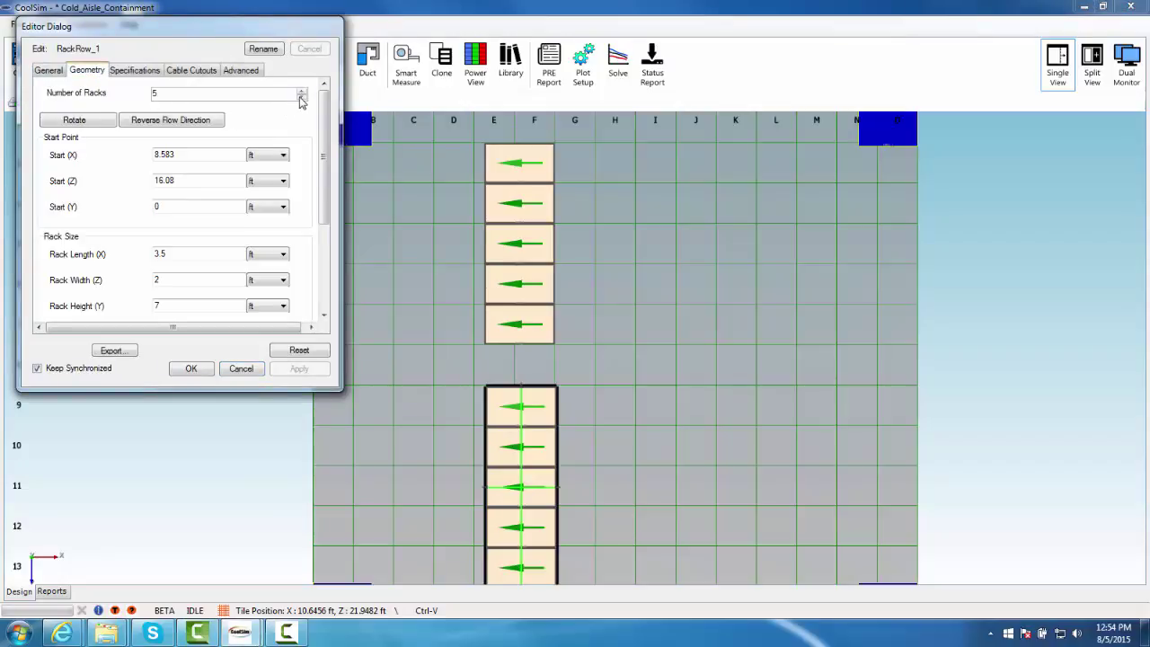
{"action": "left_click", "coordinate": [301, 97]}
{"action": "left_click", "coordinate": [301, 97]}
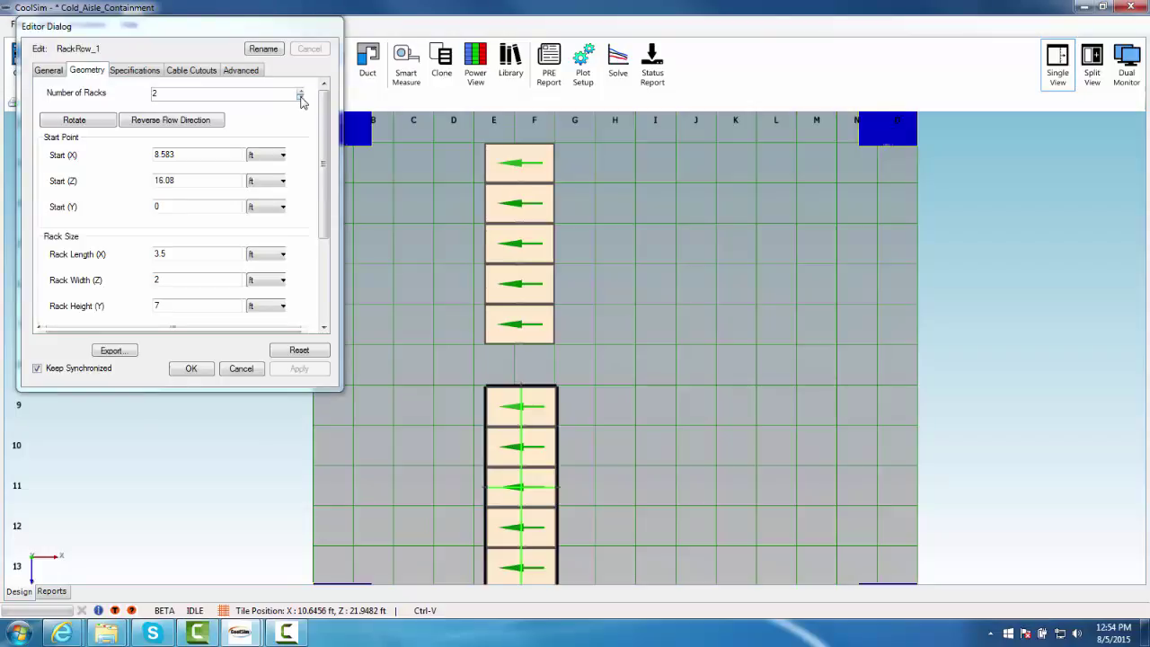
{"action": "left_click", "coordinate": [191, 369]}
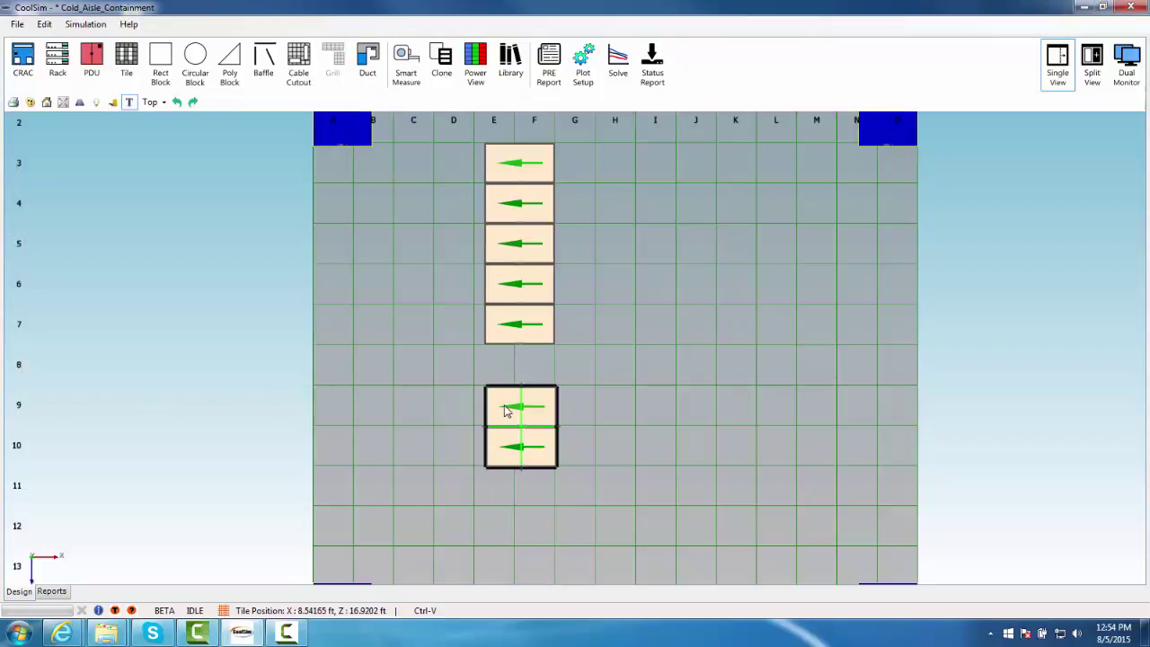
Step: Shift the two-rack row slightly out of line and align it with the five-rack row above to X-Max
{"action": "left_click_drag", "start_coordinate": [506, 410], "coordinate": [503, 406]}
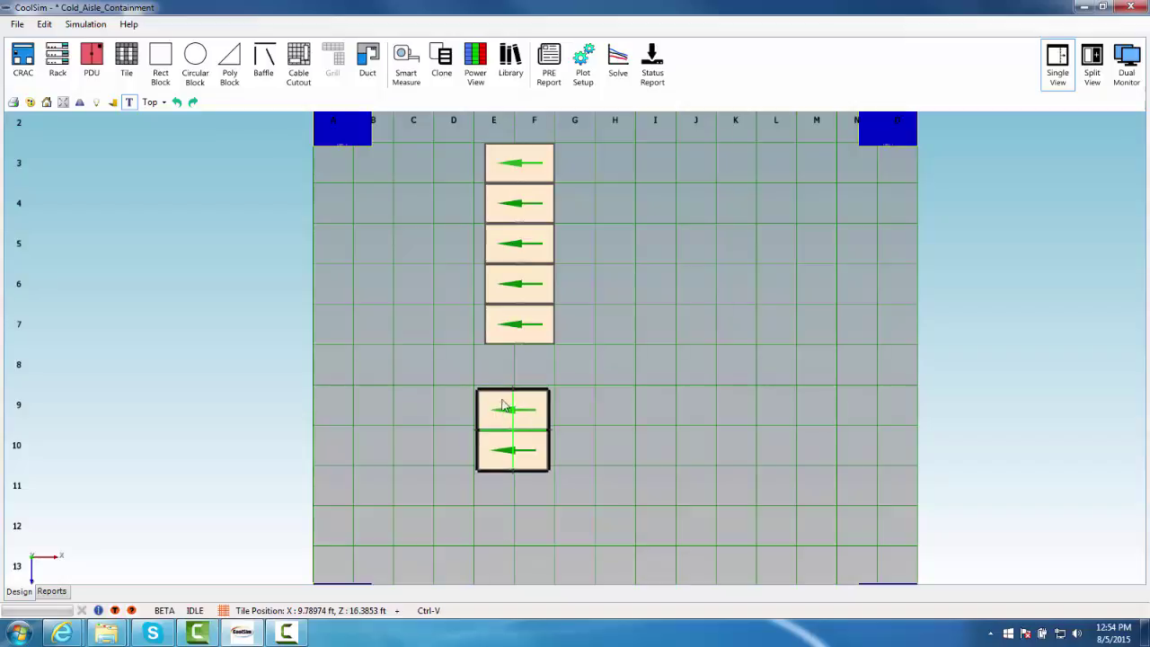
{"action": "left_click", "coordinate": [537, 318]}
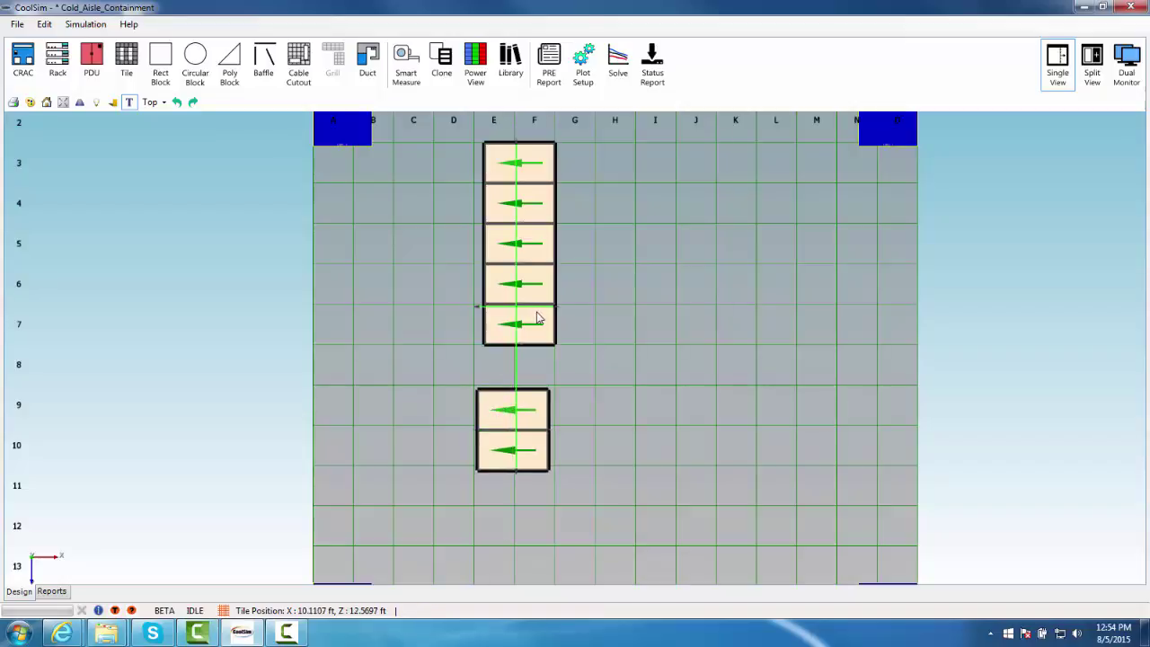
{"action": "right_click", "coordinate": [538, 319]}
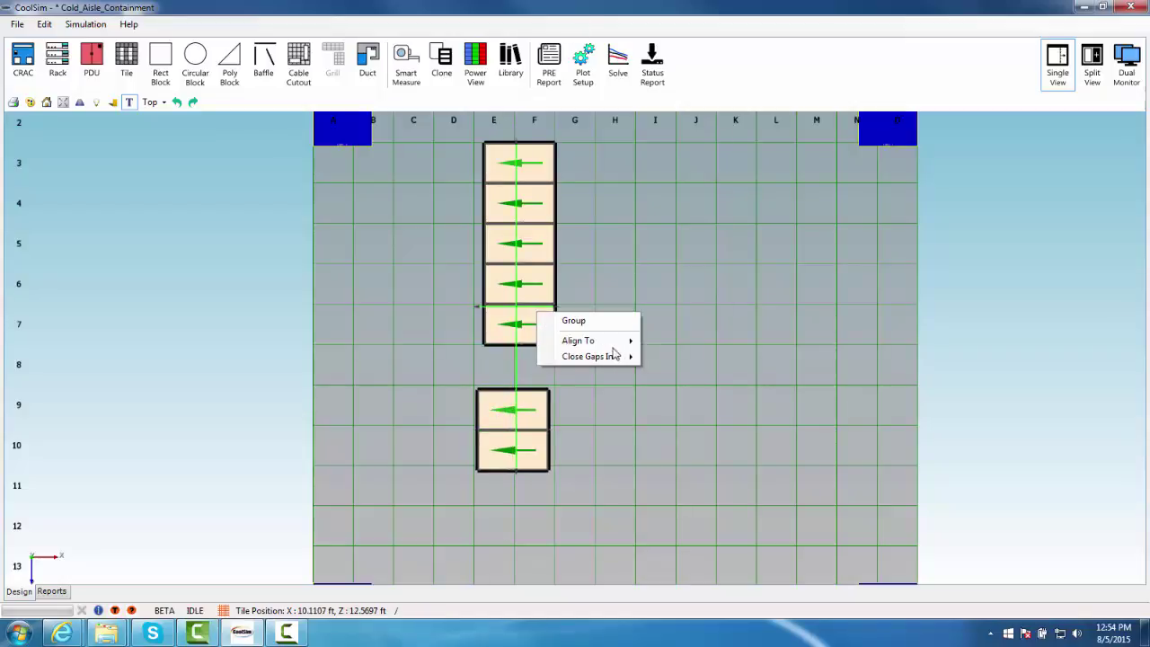
{"action": "mouse_move", "coordinate": [624, 342]}
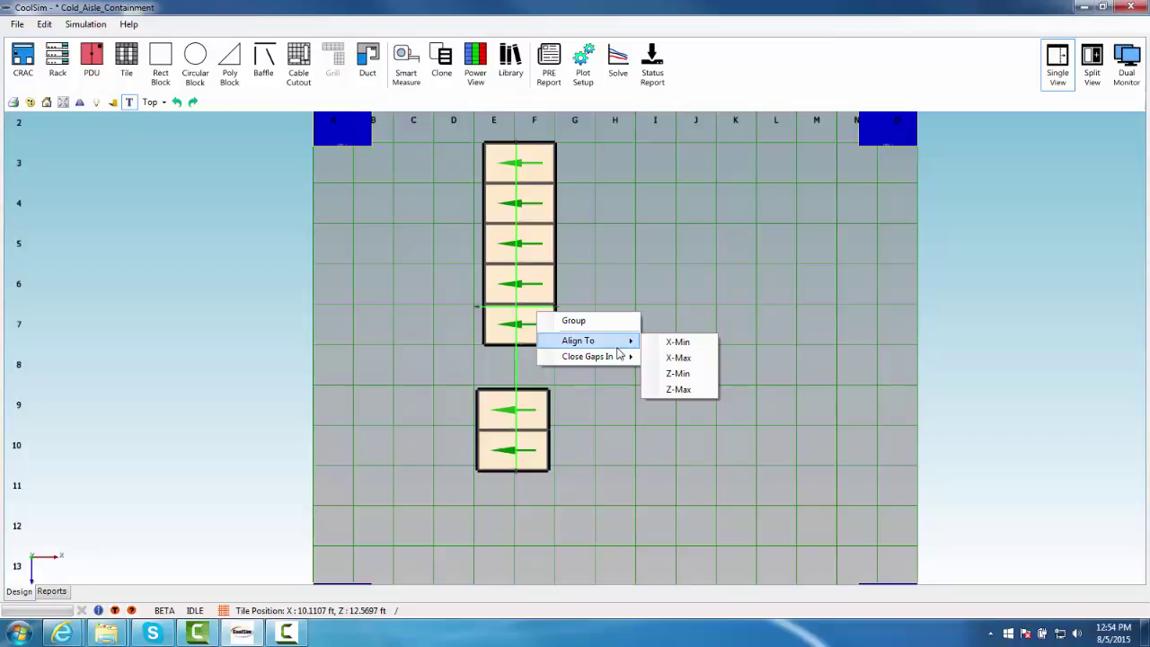
{"action": "left_click", "coordinate": [689, 359]}
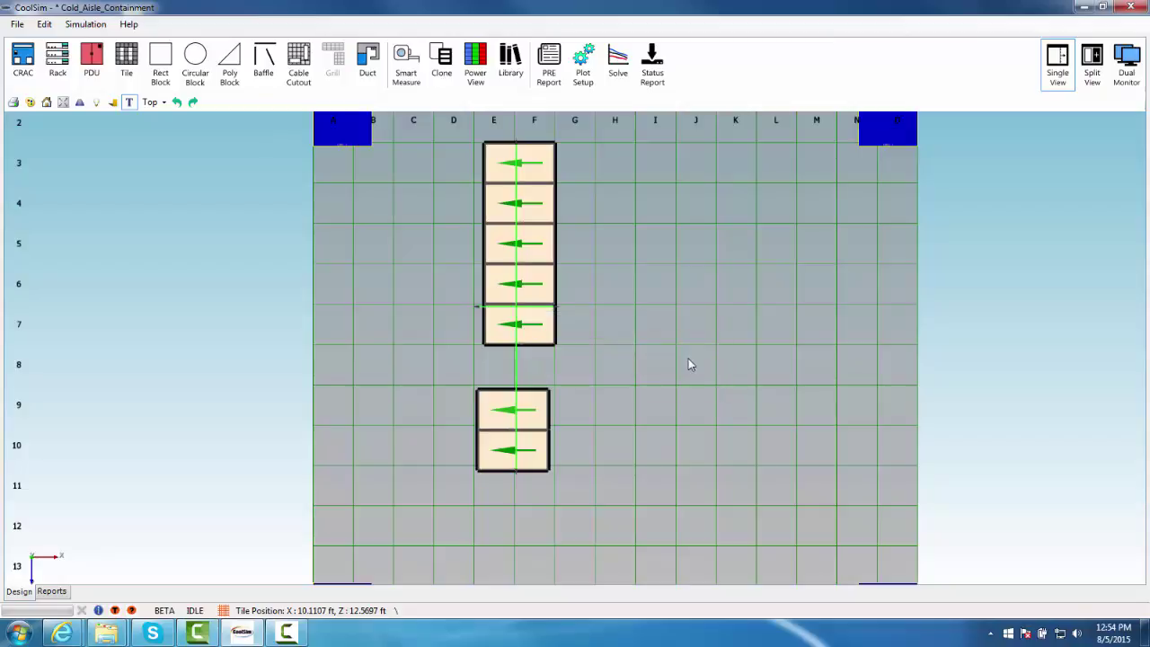
Step: Copy the two-rack row and place the copy in columns E and F at tile rows 12 and 13
{"action": "middle_click_drag", "start_coordinate": [662, 440], "coordinate": [656, 392]}
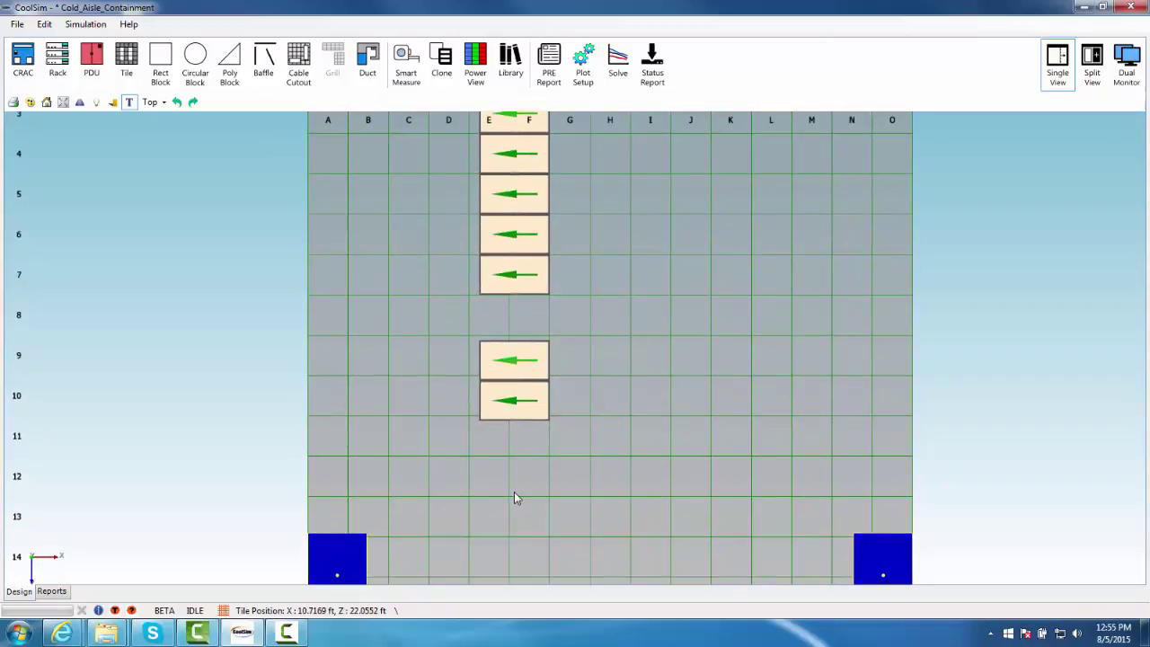
{"action": "key", "text": "ctrl"}
{"action": "left_click", "coordinate": [539, 411]}
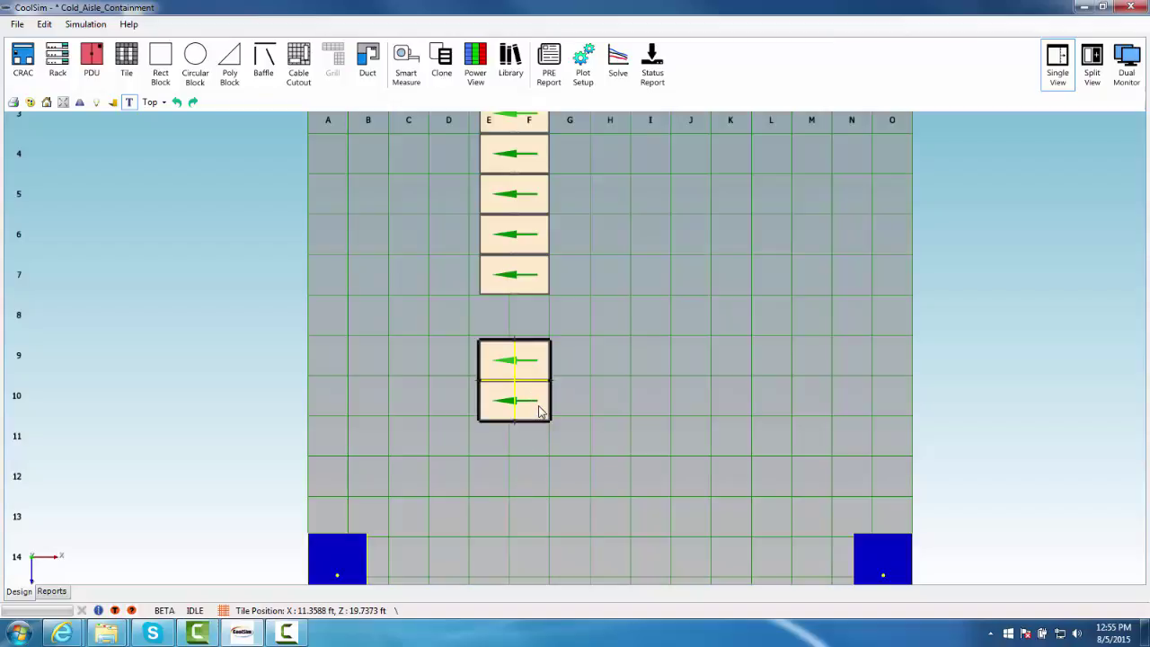
{"action": "left_click", "coordinate": [527, 522]}
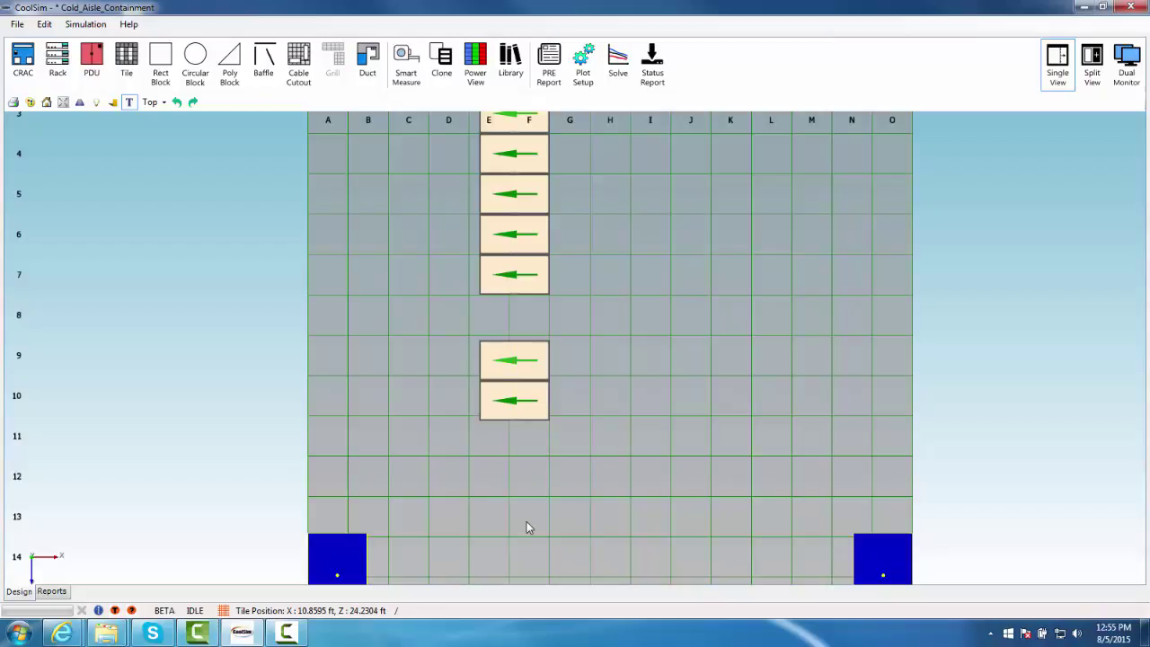
{"action": "key", "text": "ctrl+v"}
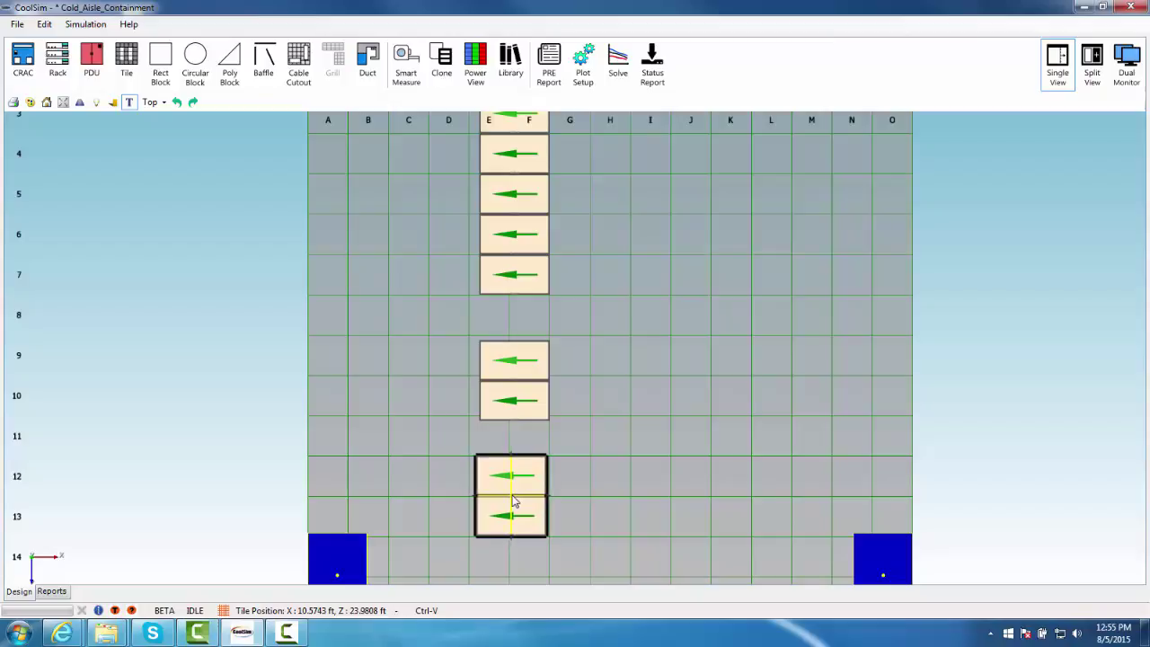
{"action": "left_click", "coordinate": [514, 503]}
{"action": "left_click", "coordinate": [603, 518]}
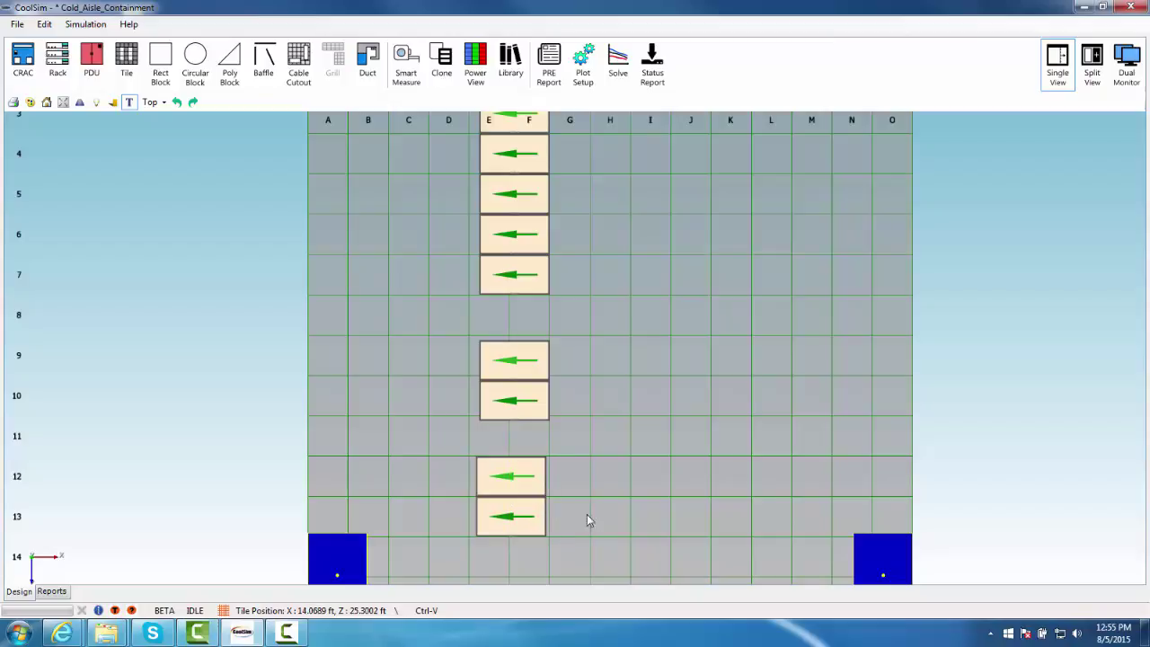
Step: Align the copied two-rack row at tile rows 12 and 13 with the two-rack row above it to X-Max
{"action": "left_click", "coordinate": [526, 497]}
{"action": "left_click", "coordinate": [514, 402], "text": "ctrl"}
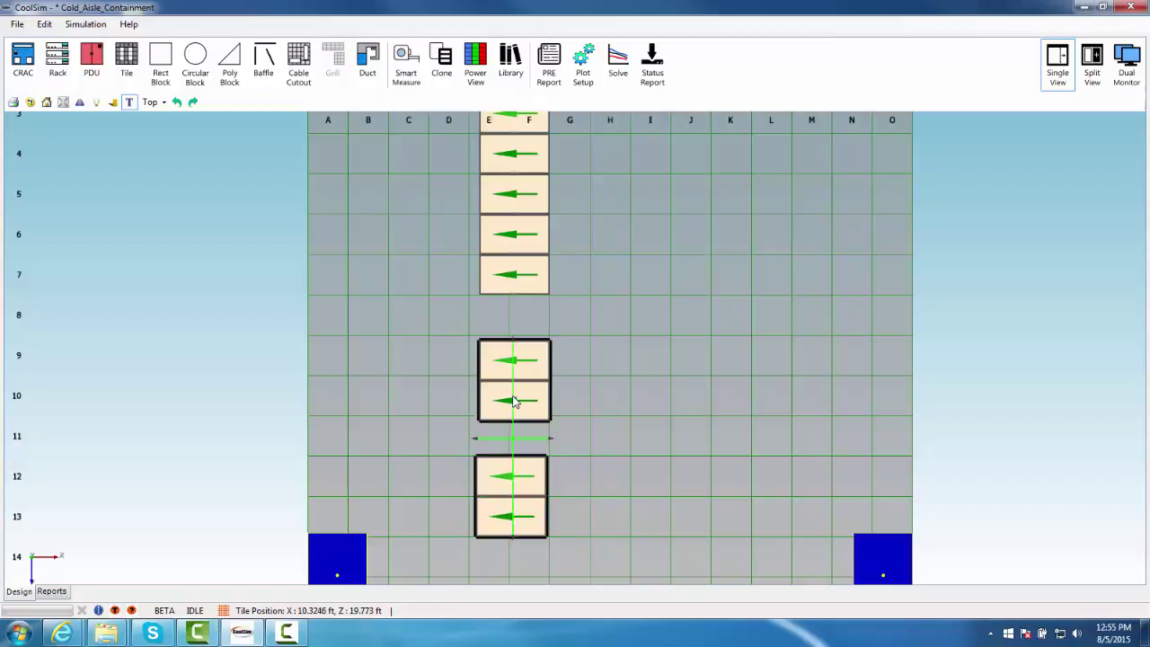
{"action": "right_click", "coordinate": [515, 402]}
{"action": "mouse_move", "coordinate": [588, 426]}
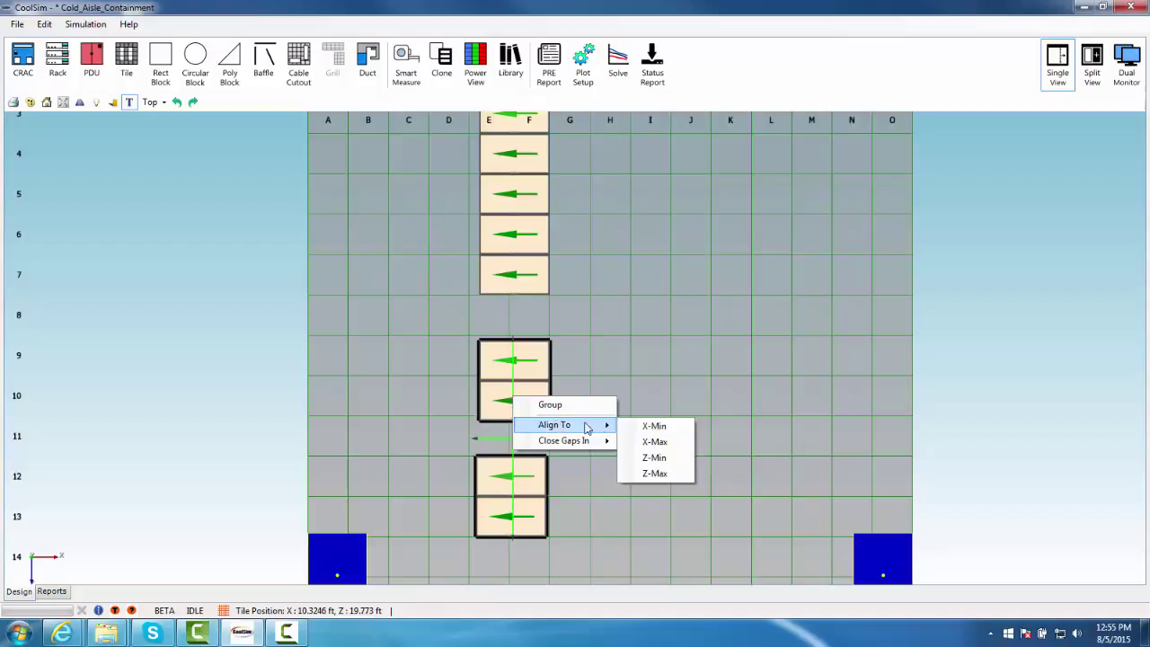
{"action": "left_click", "coordinate": [656, 441]}
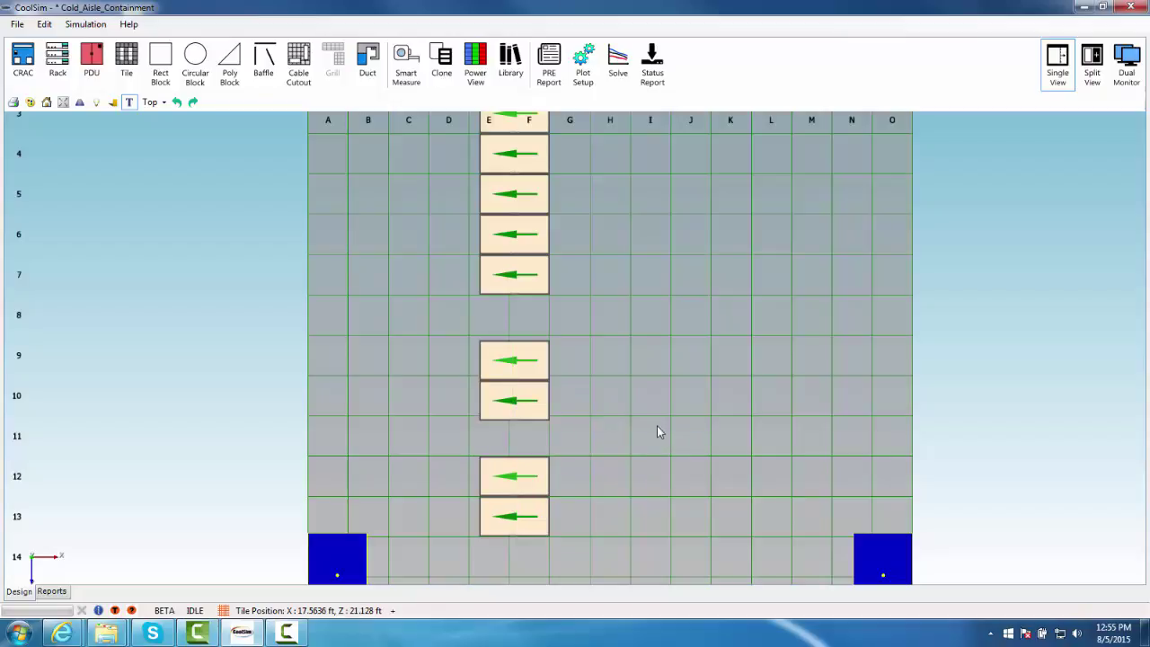
{"action": "right_click", "coordinate": [694, 298]}
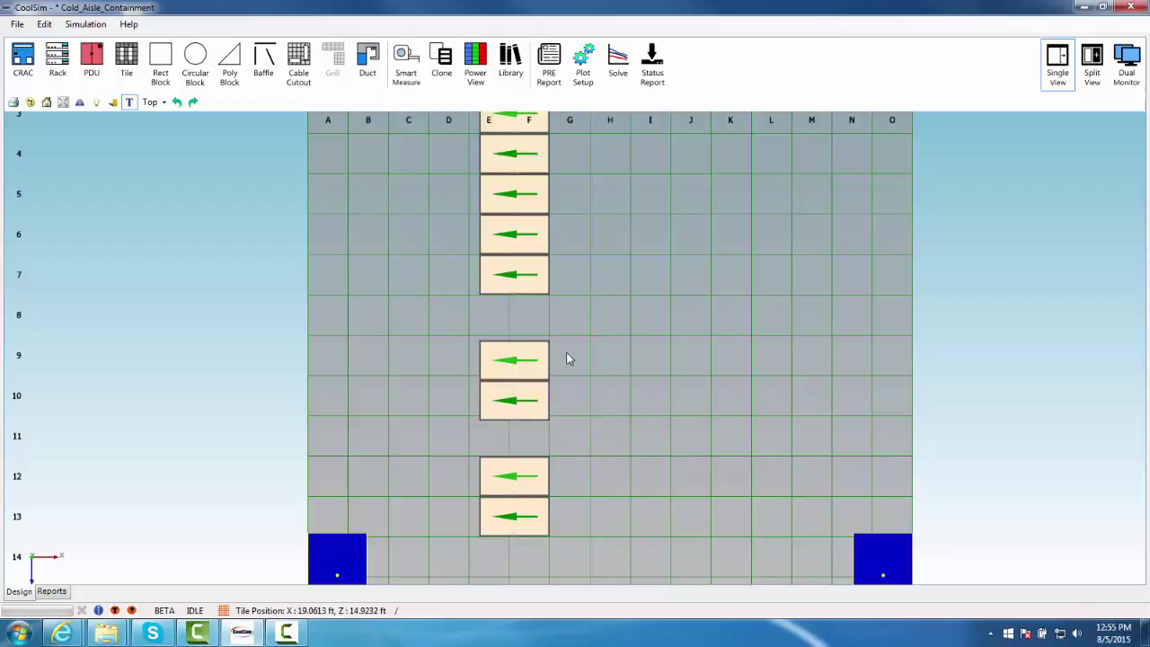
{"action": "left_click", "coordinate": [668, 273]}
Step: Paste another two-rack row and position it in columns I and J at about tile rows 3 and 4
{"action": "middle_click_drag", "start_coordinate": [672, 246], "coordinate": [660, 397]}
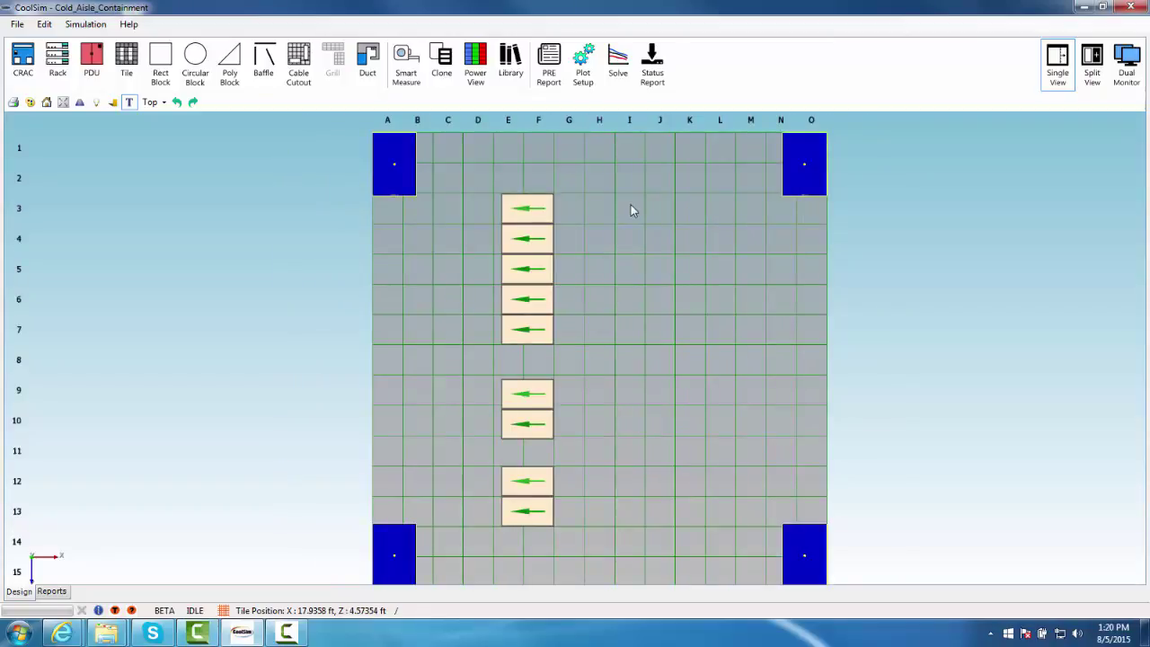
{"action": "key", "text": "ctrl+v"}
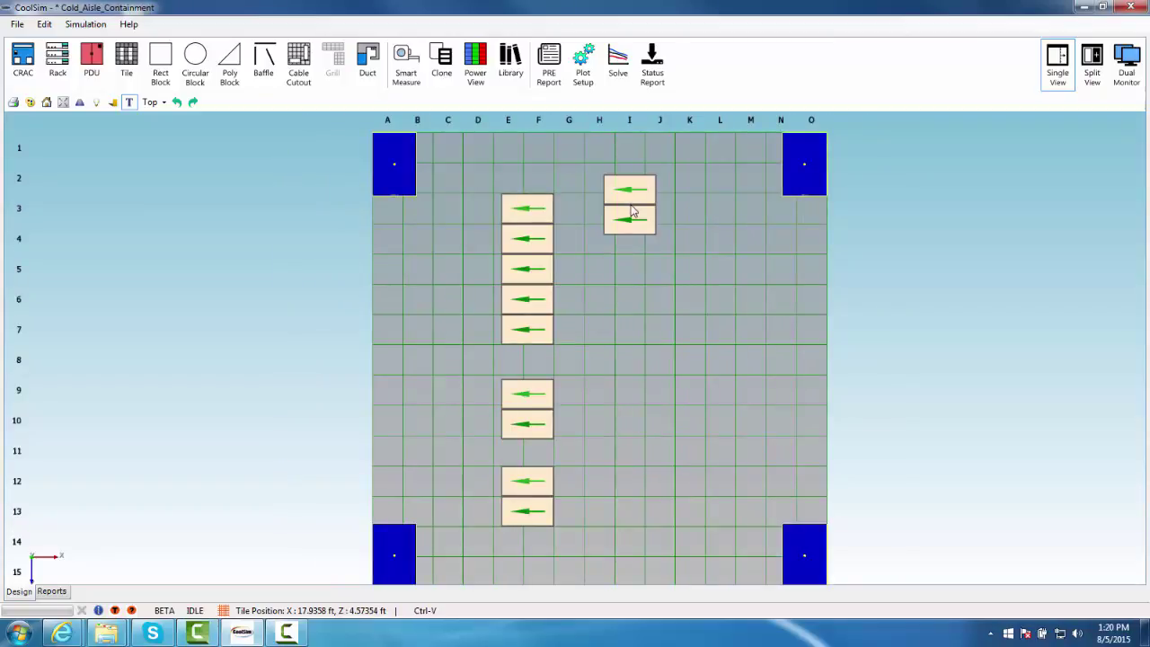
{"action": "left_click", "coordinate": [681, 240]}
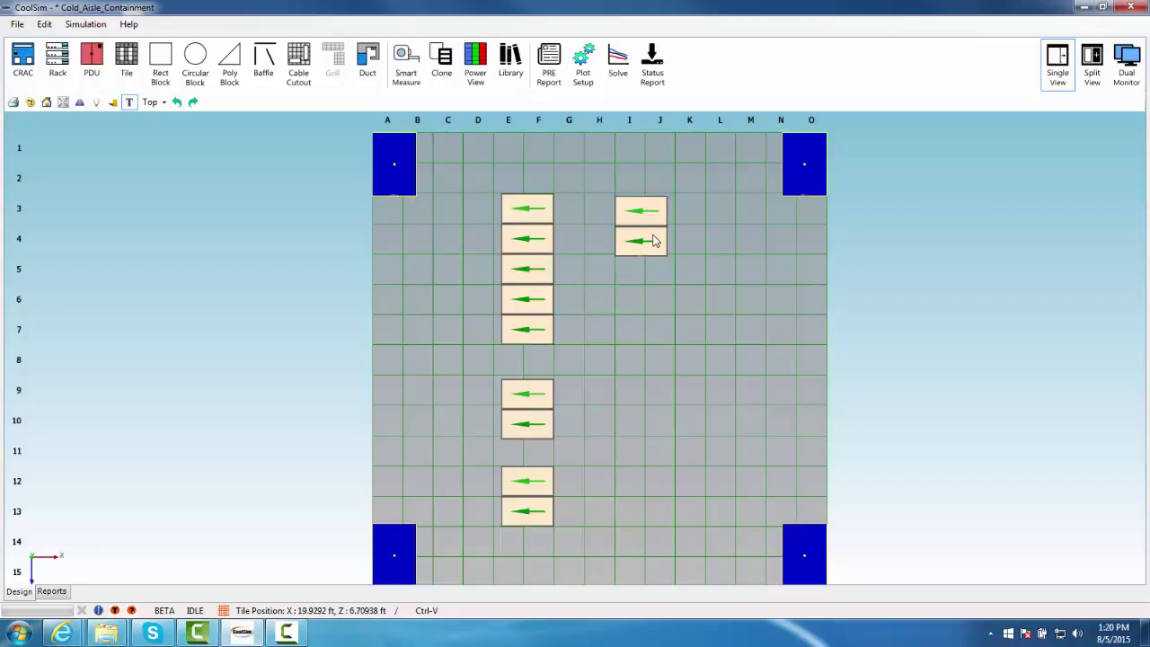
Step: Reverse the flow direction of the two-rack row in columns I and J
{"action": "left_click", "coordinate": [654, 241]}
{"action": "right_click", "coordinate": [657, 241]}
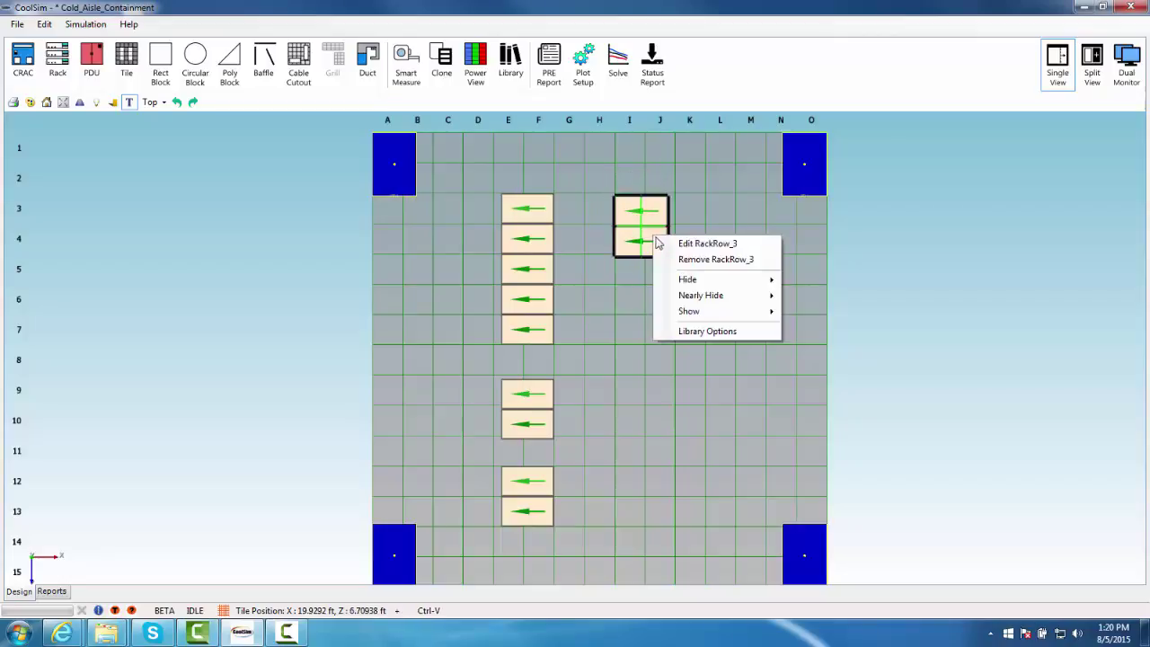
{"action": "key", "text": "Escape"}
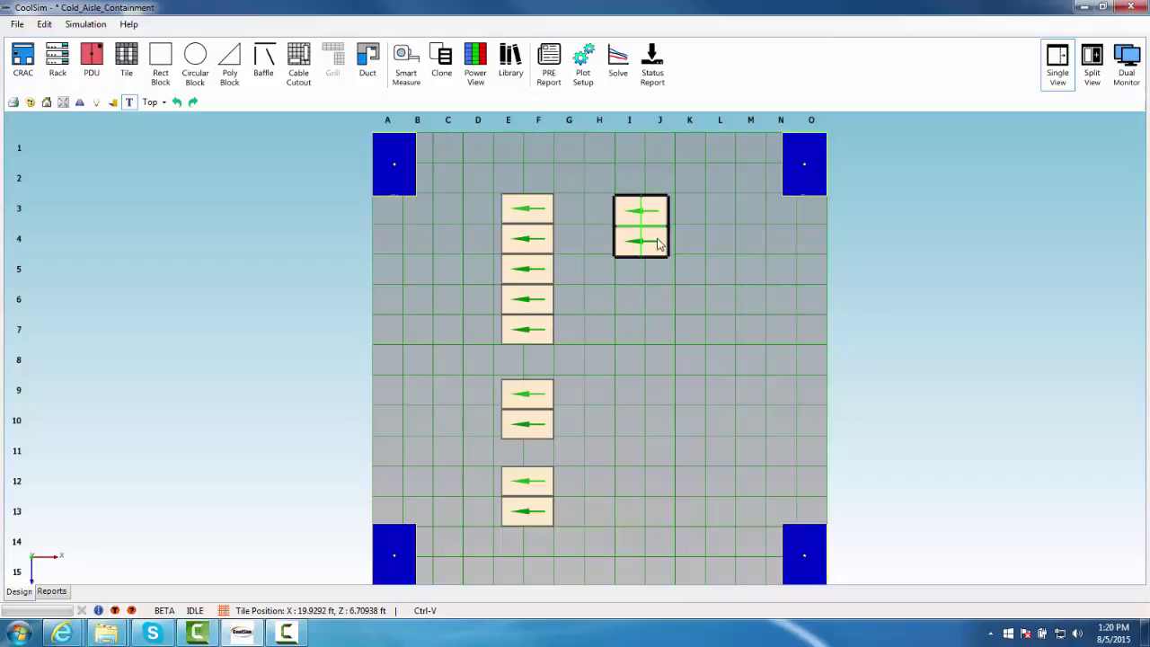
{"action": "double_click", "coordinate": [659, 243]}
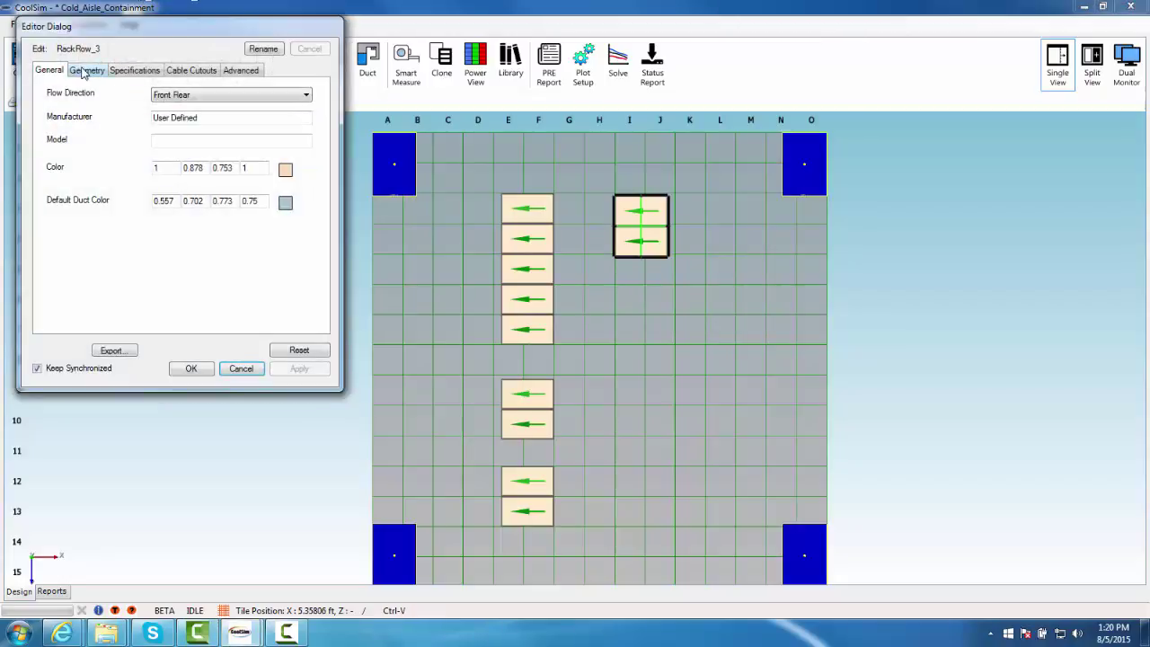
{"action": "left_click", "coordinate": [85, 71]}
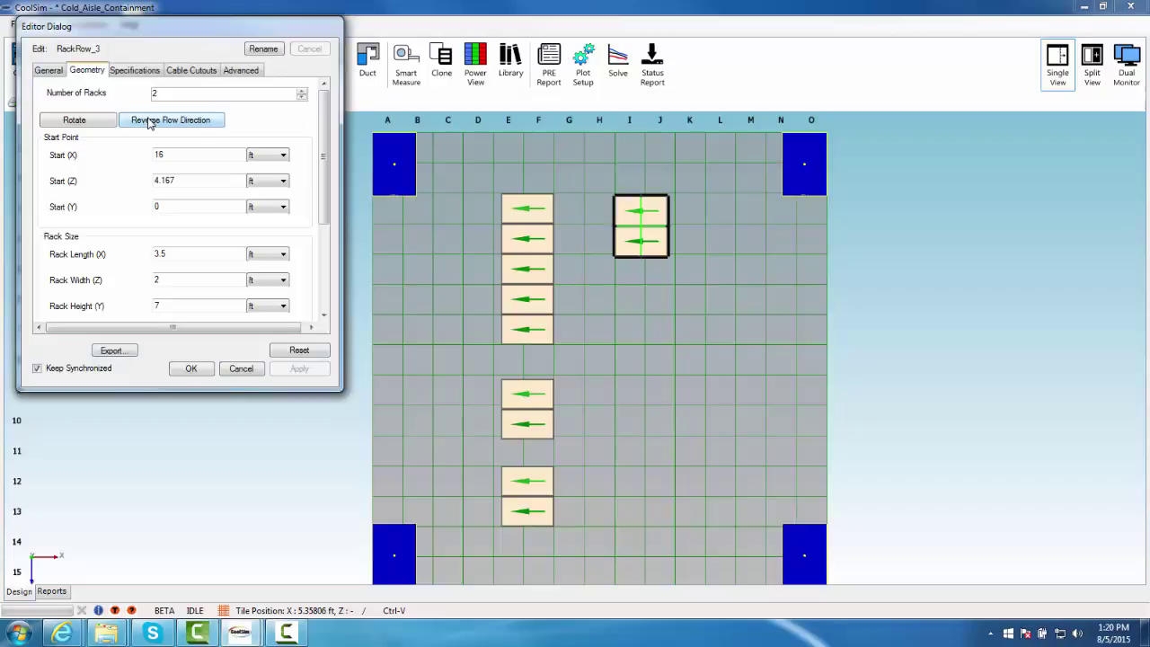
{"action": "left_click", "coordinate": [149, 120]}
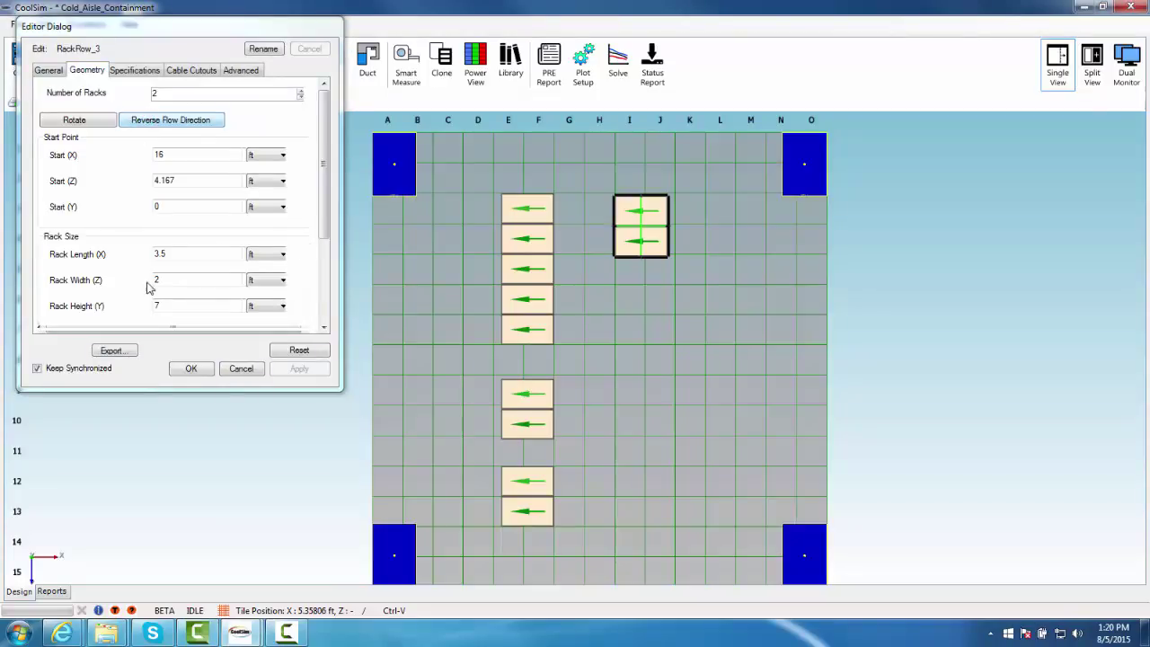
{"action": "left_click", "coordinate": [191, 368]}
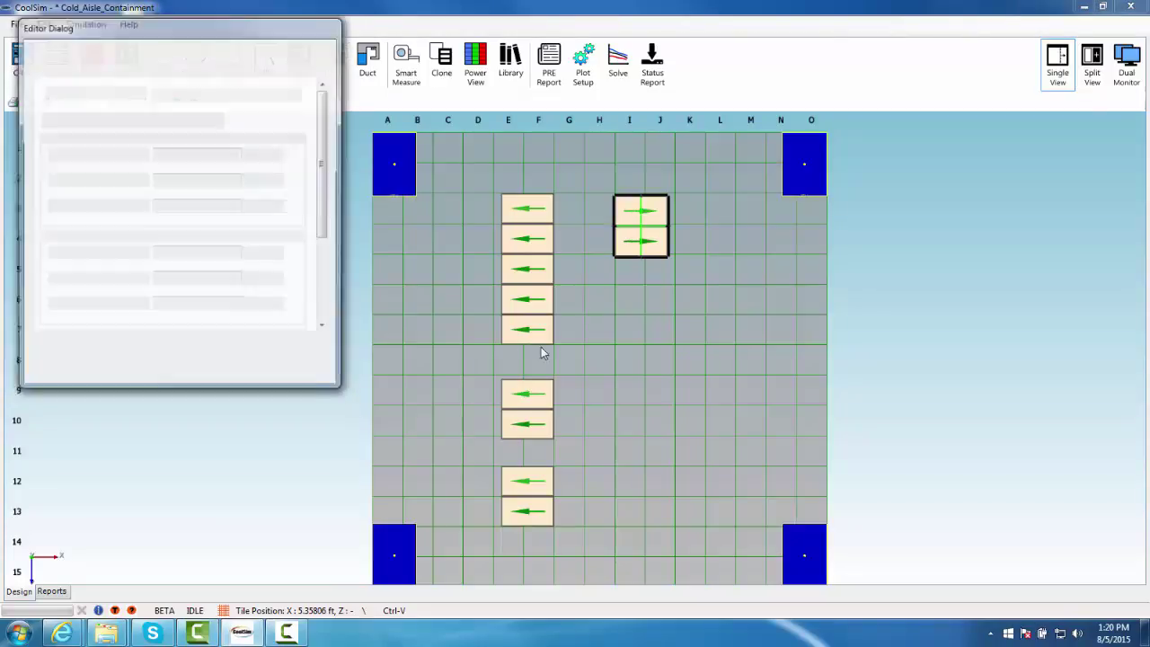
{"action": "left_click", "coordinate": [596, 266]}
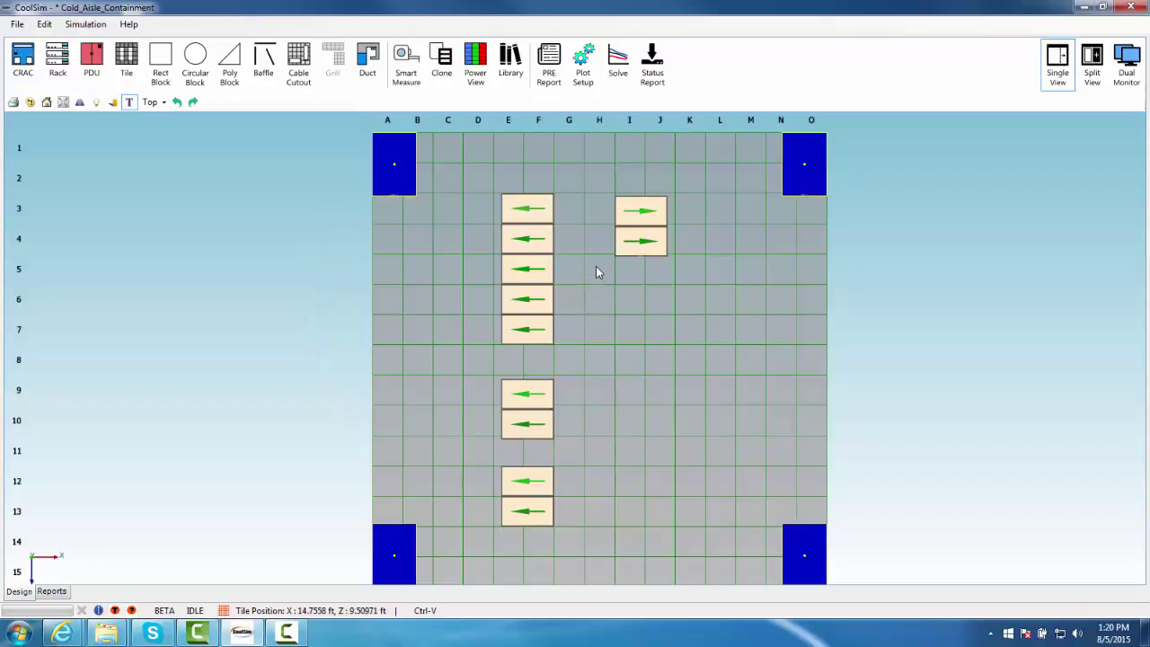
Step: Align the two-rack row in columns I and J with the five-rack row to Z-Min
{"action": "left_click", "coordinate": [654, 219]}
{"action": "left_click", "coordinate": [543, 210], "text": "ctrl"}
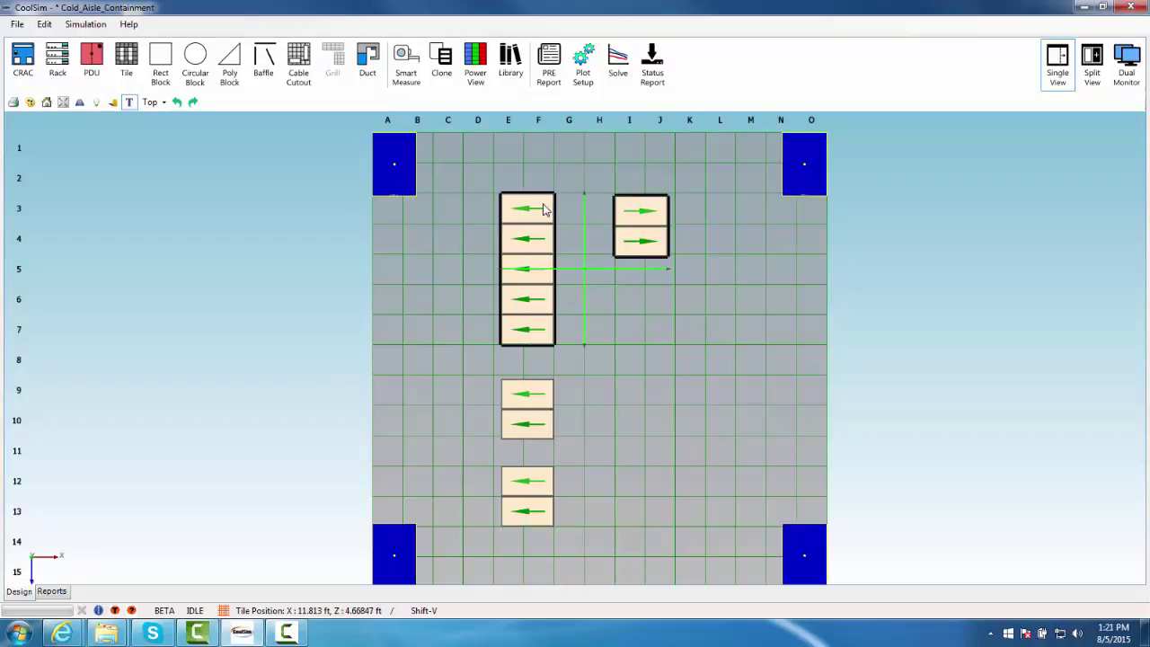
{"action": "right_click", "coordinate": [543, 209]}
{"action": "mouse_move", "coordinate": [593, 233]}
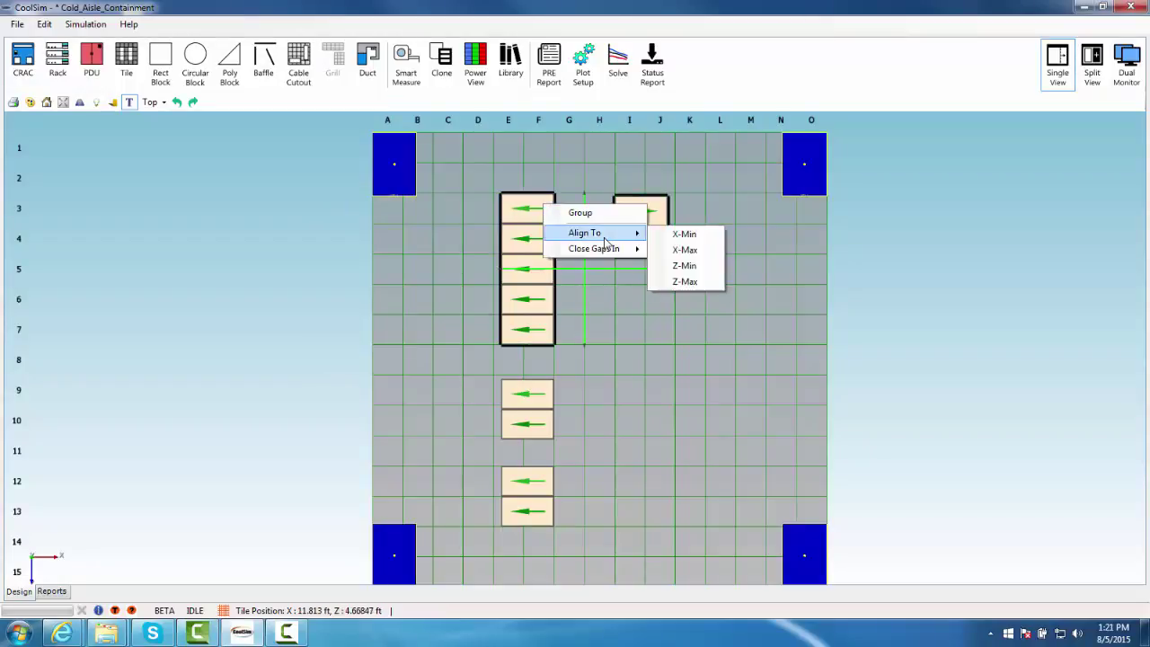
{"action": "left_click", "coordinate": [709, 266]}
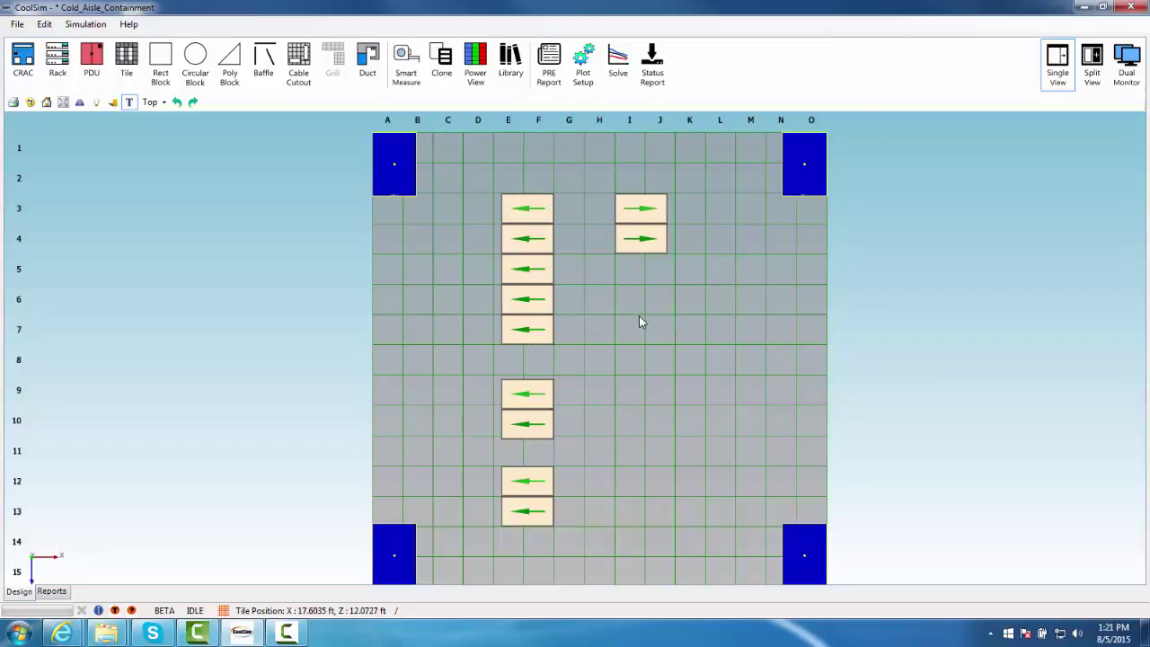
Step: Copy the reversed two-rack row and position the copy in columns I and J at tile rows 6 and 7
{"action": "left_click", "coordinate": [649, 248]}
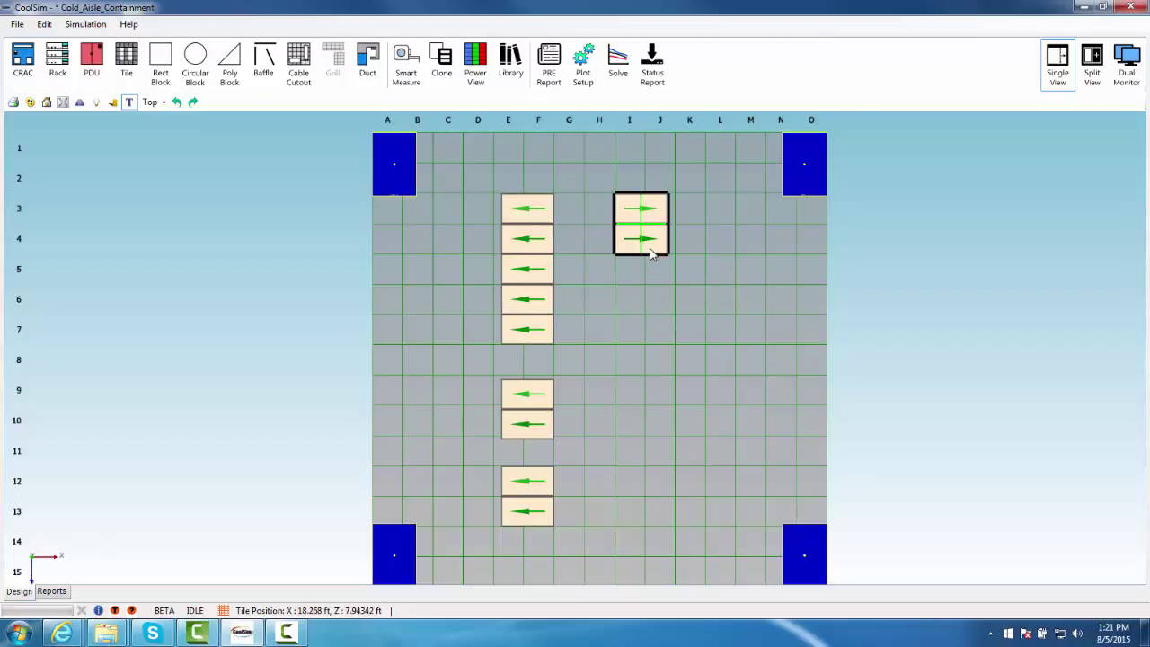
{"action": "left_click", "coordinate": [650, 333]}
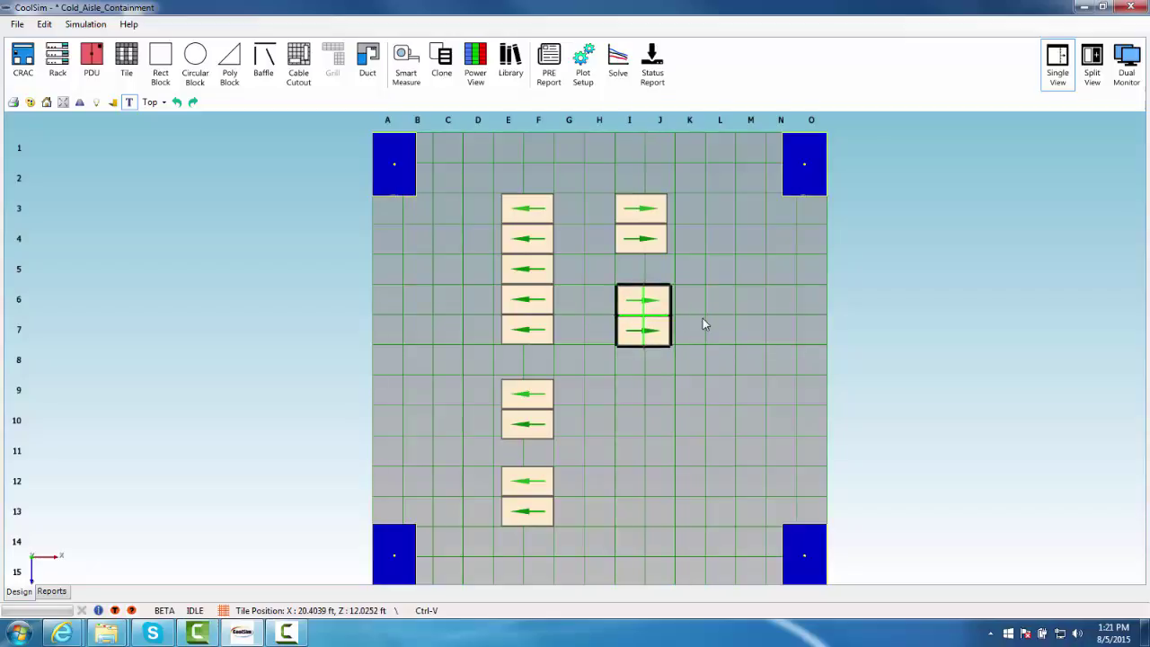
{"action": "left_click", "coordinate": [703, 318]}
{"action": "left_click", "coordinate": [656, 328]}
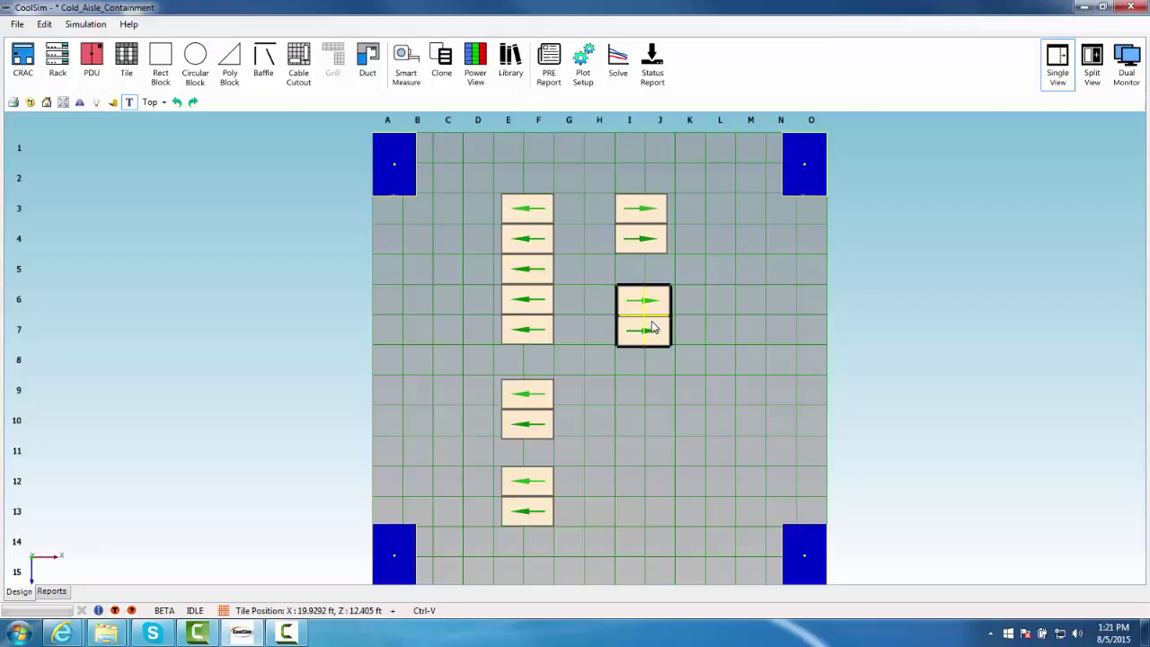
{"action": "left_click", "coordinate": [755, 326]}
{"action": "left_click", "coordinate": [661, 329]}
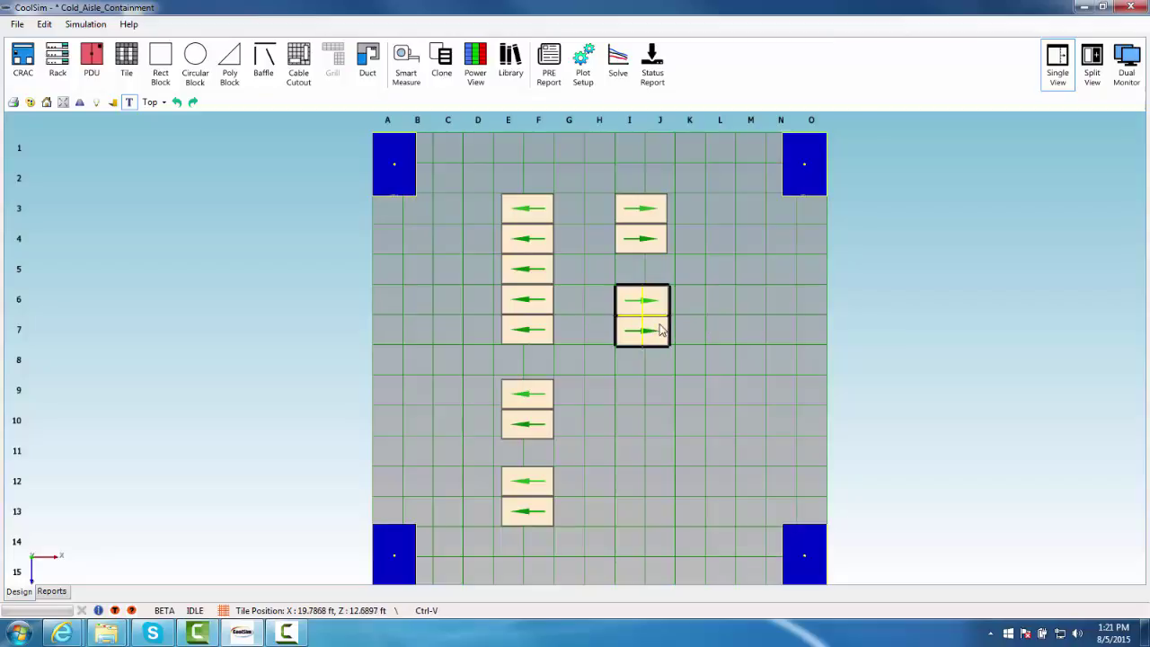
{"action": "left_click", "coordinate": [753, 329]}
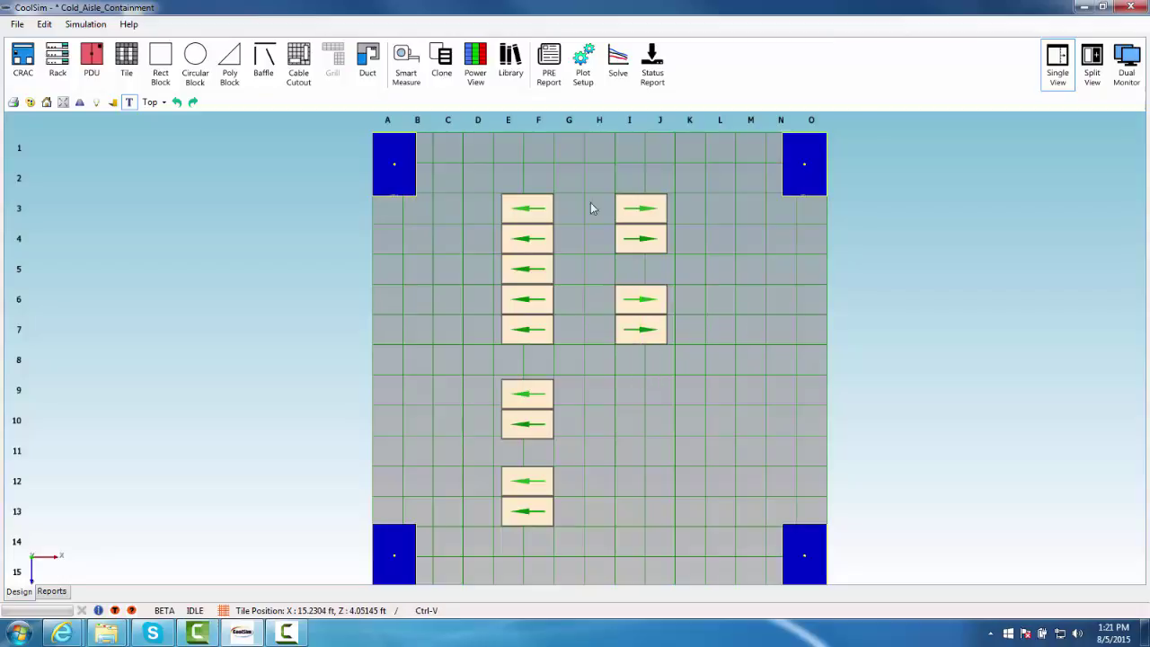
Step: Copy the five-rack row and place the copy in columns I and J at tile rows 9 to 13
{"action": "left_click", "coordinate": [533, 241]}
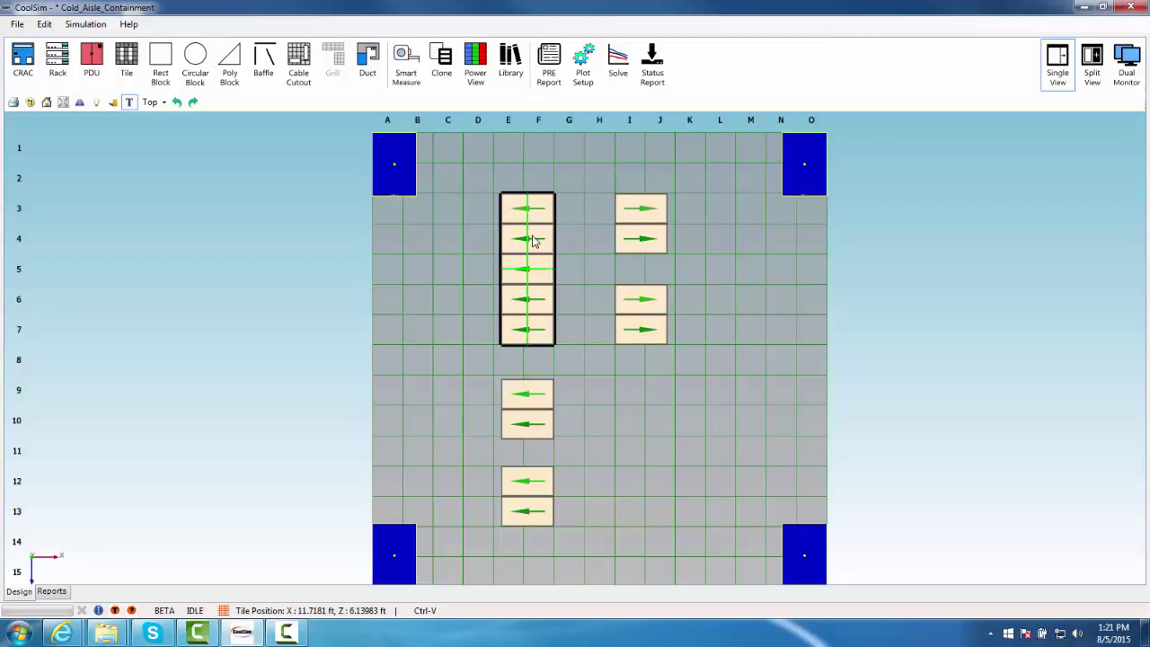
{"action": "left_click", "coordinate": [641, 449]}
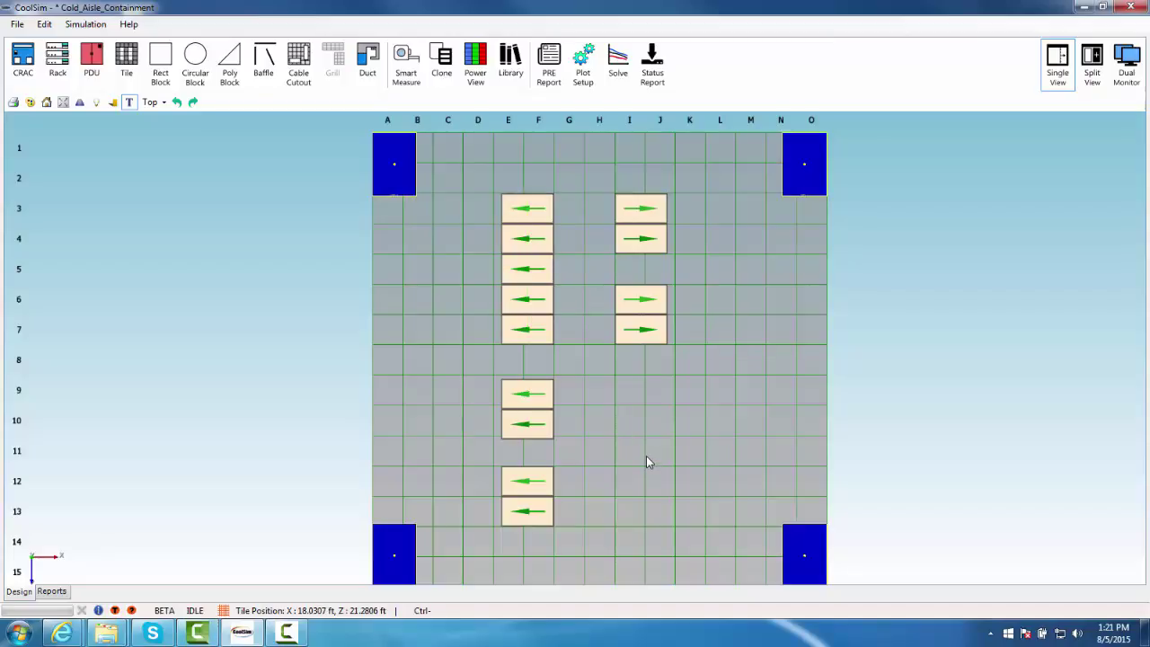
{"action": "key", "text": "ctrl+v"}
{"action": "left_click", "coordinate": [646, 455]}
Step: Reverse the flow direction of the five-rack row in columns I and J at tile rows 9 to 13
{"action": "right_click", "coordinate": [647, 458]}
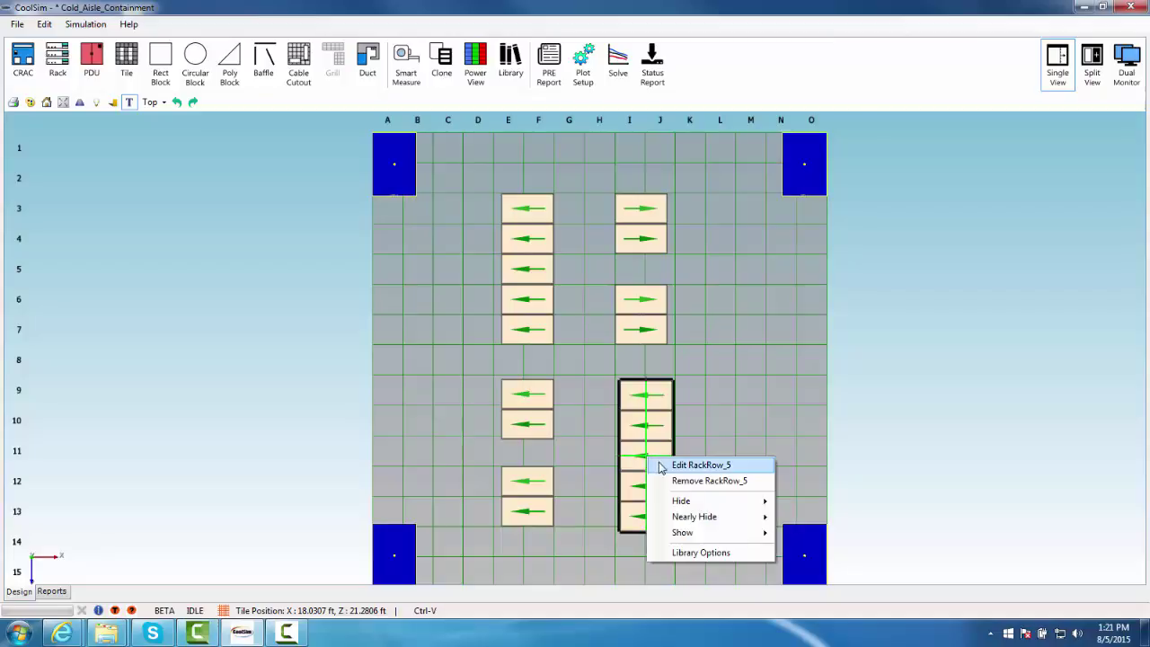
{"action": "left_click", "coordinate": [660, 465]}
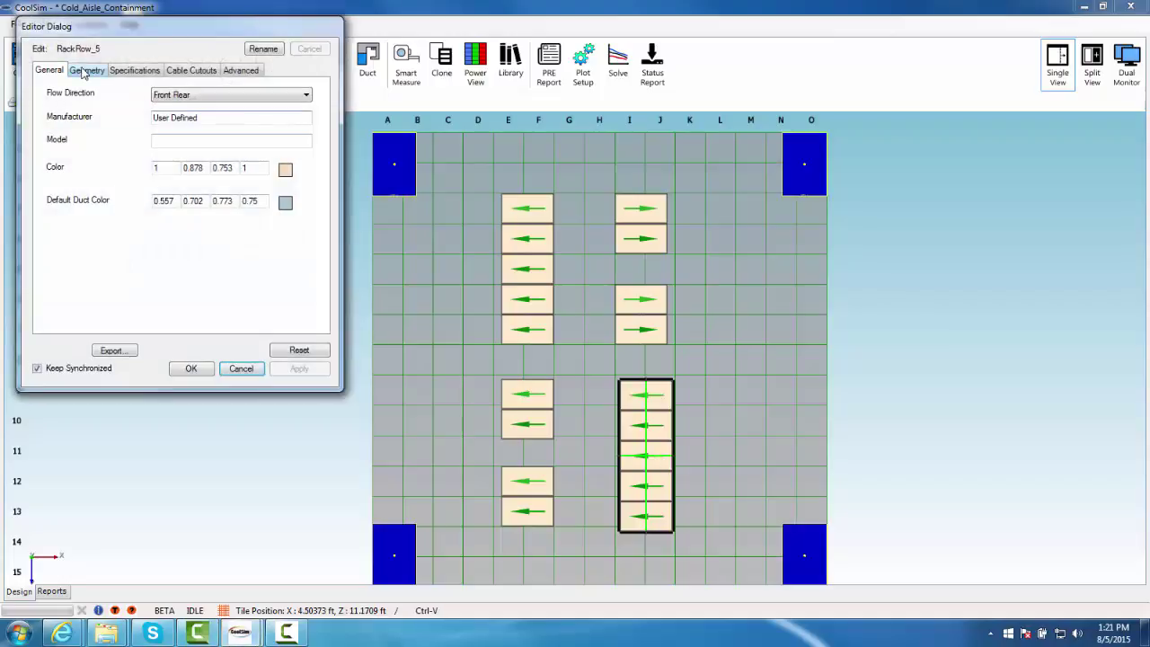
{"action": "left_click", "coordinate": [88, 71]}
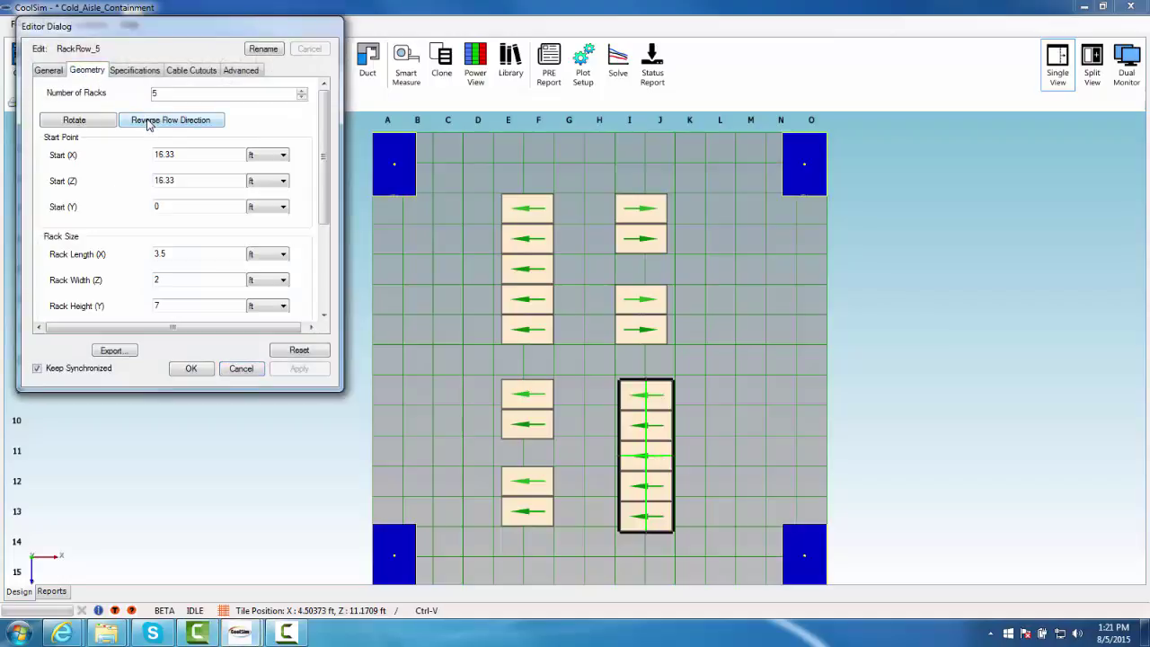
{"action": "left_click", "coordinate": [149, 120]}
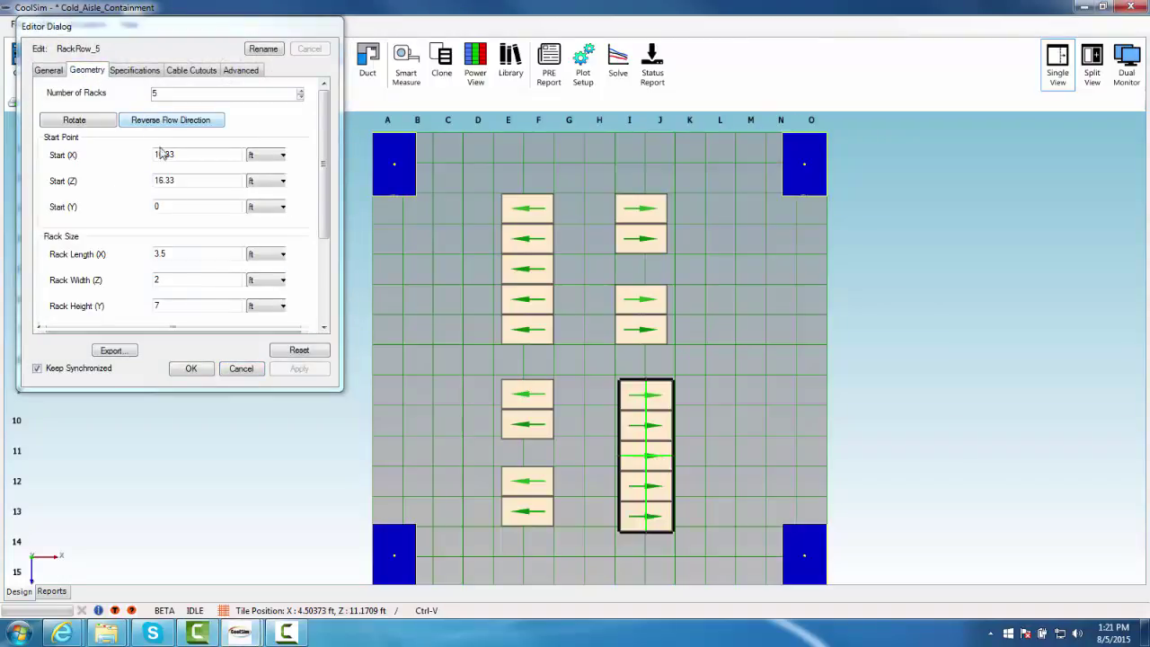
{"action": "left_click", "coordinate": [191, 369]}
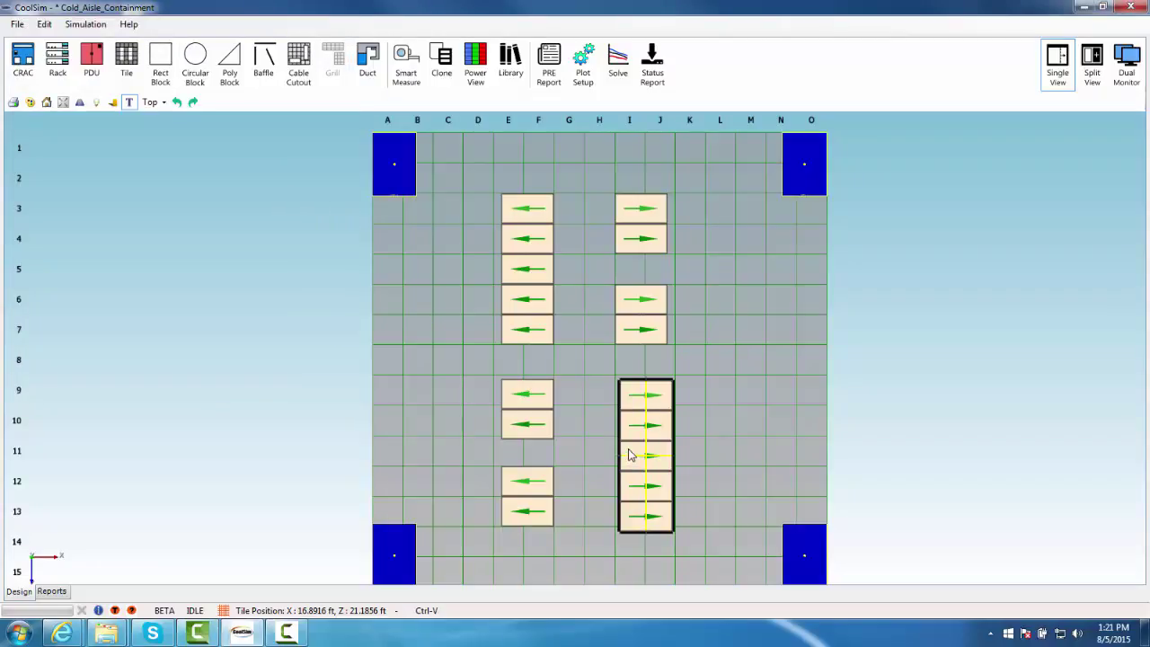
{"action": "left_click", "coordinate": [700, 468]}
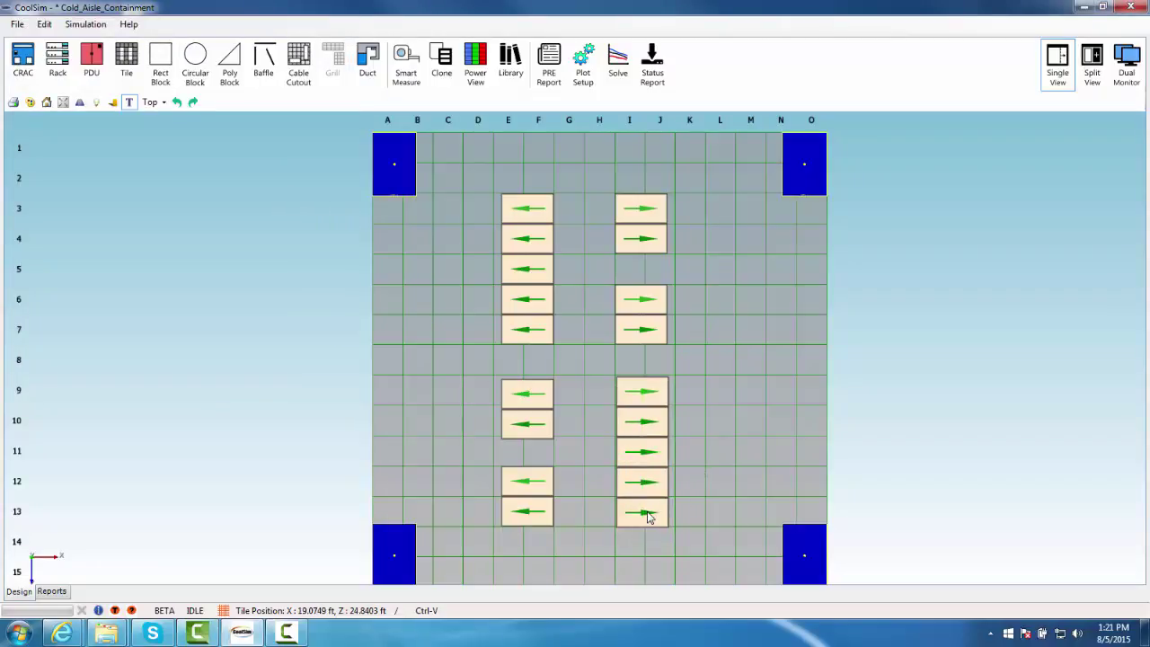
Step: Shift the five-rack row in columns I and J slightly up and align it with the two-rack row above it to X-Min
{"action": "left_click", "coordinate": [649, 513]}
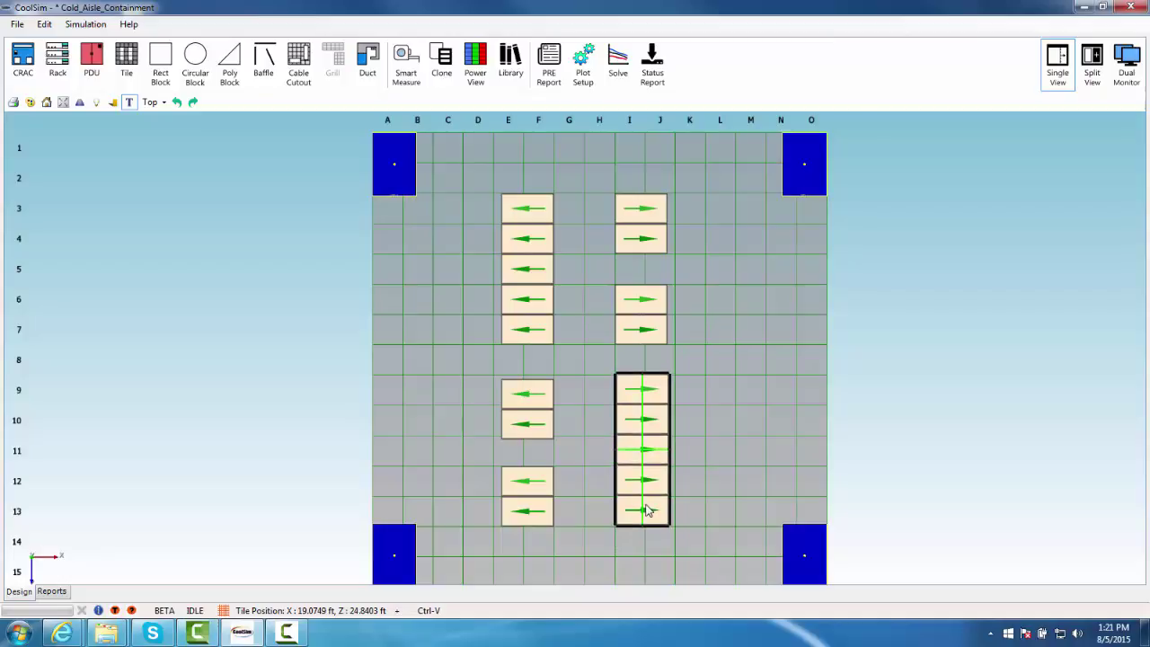
{"action": "left_click", "coordinate": [620, 330], "text": "shift"}
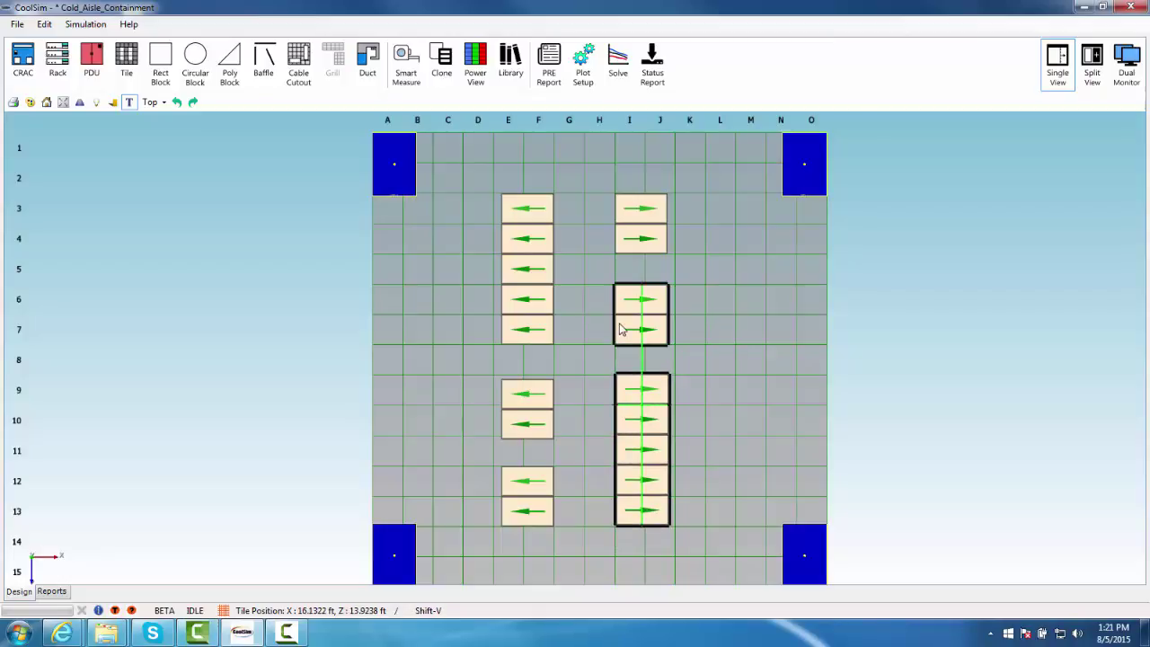
{"action": "right_click", "coordinate": [620, 330]}
{"action": "mouse_move", "coordinate": [662, 352]}
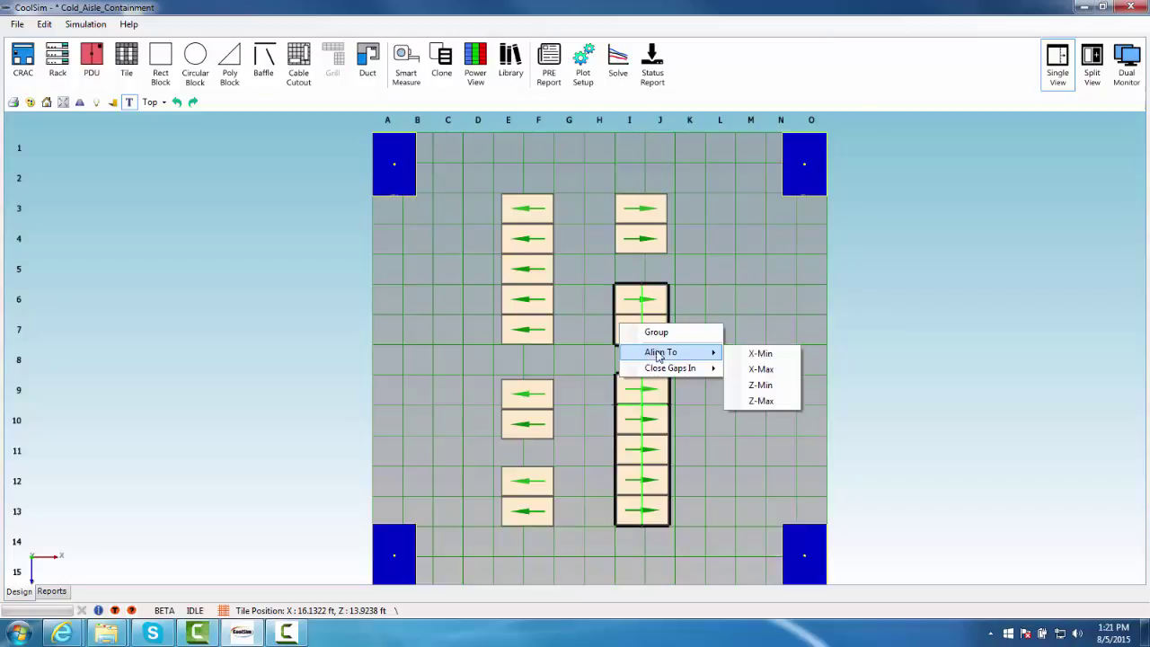
{"action": "left_click", "coordinate": [782, 354]}
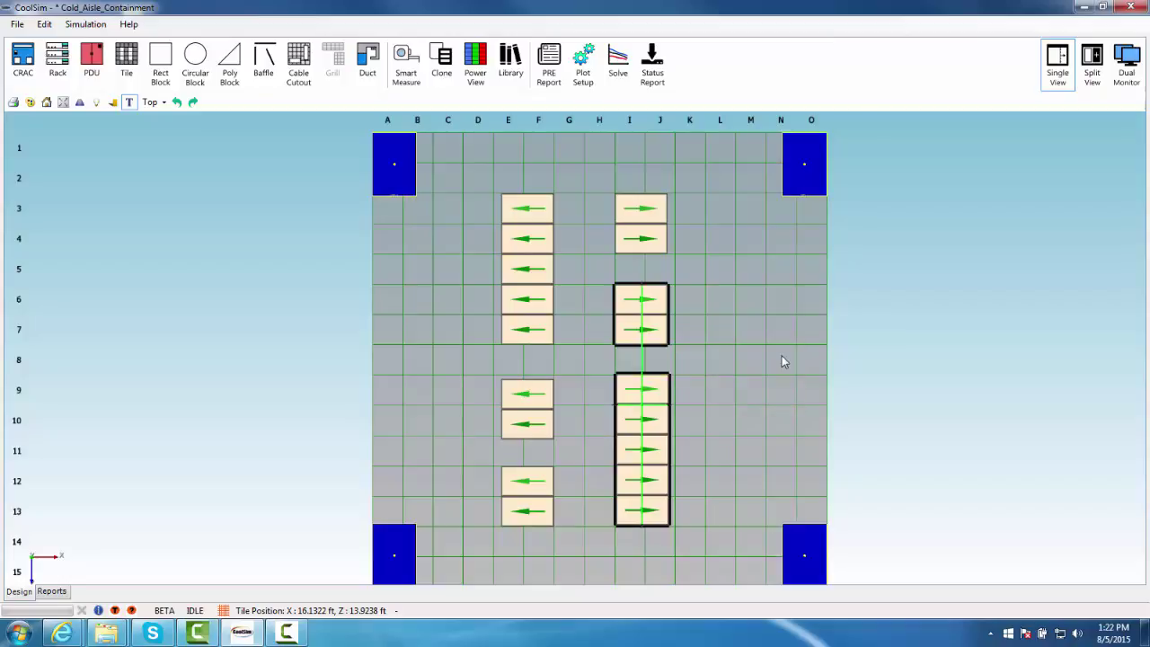
Step: Align the five-rack row in columns I and J with the two-rack row at tile rows 12 and 13 to Z-Max
{"action": "left_click", "coordinate": [665, 467]}
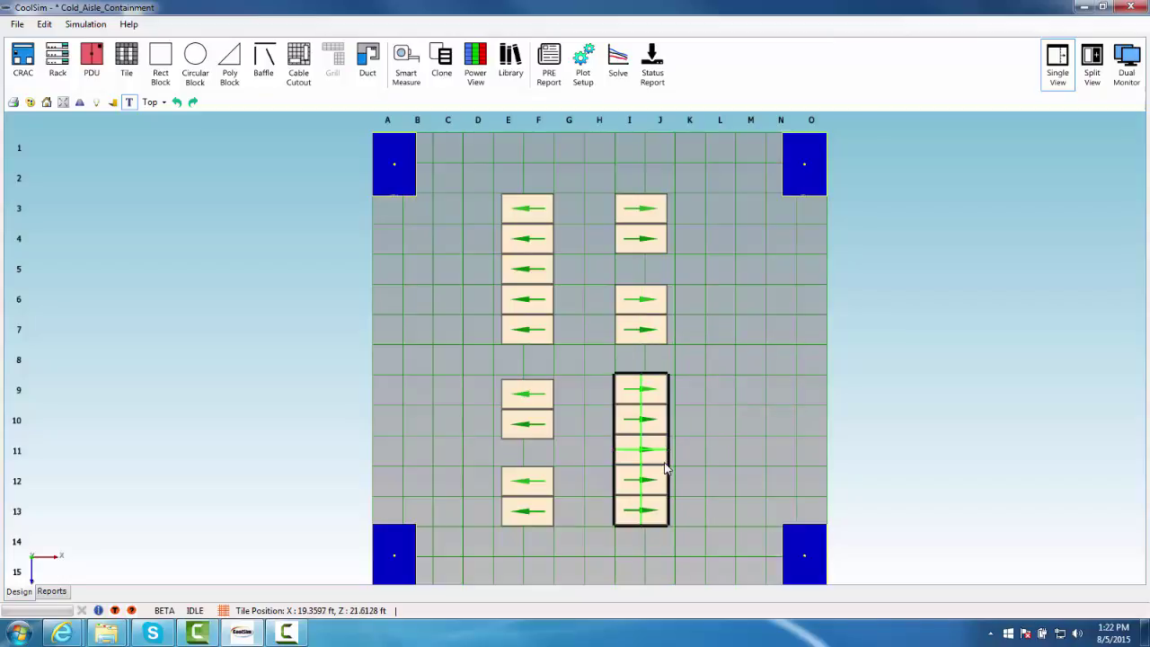
{"action": "left_click", "coordinate": [524, 519], "text": "shift"}
{"action": "right_click", "coordinate": [523, 519]}
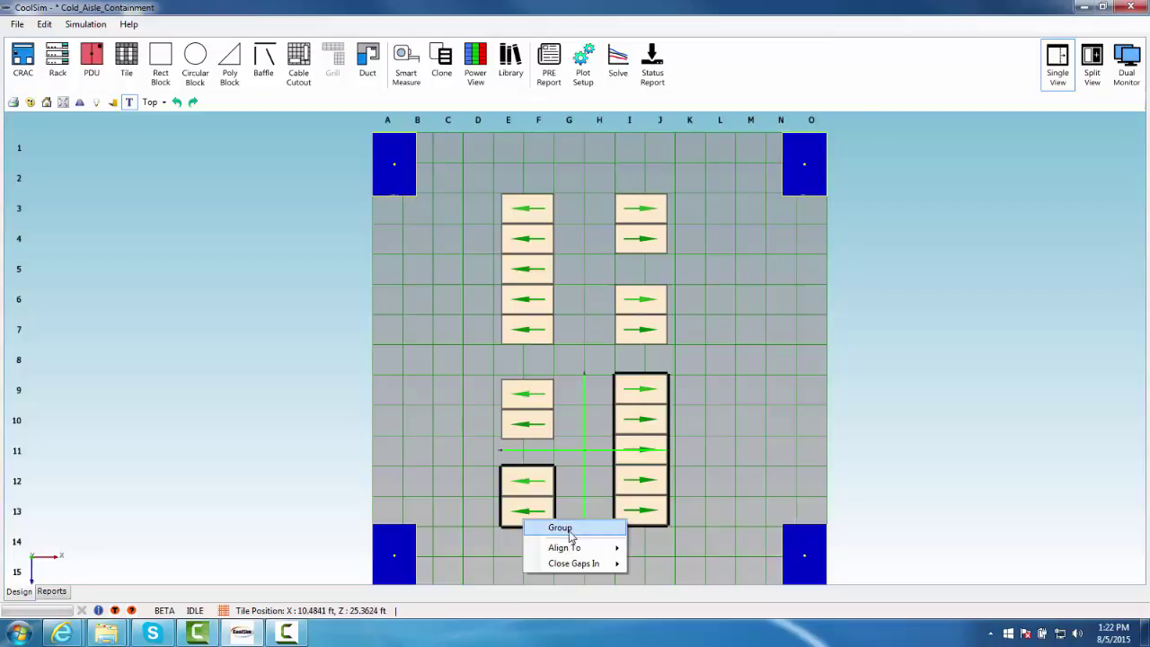
{"action": "mouse_move", "coordinate": [588, 547]}
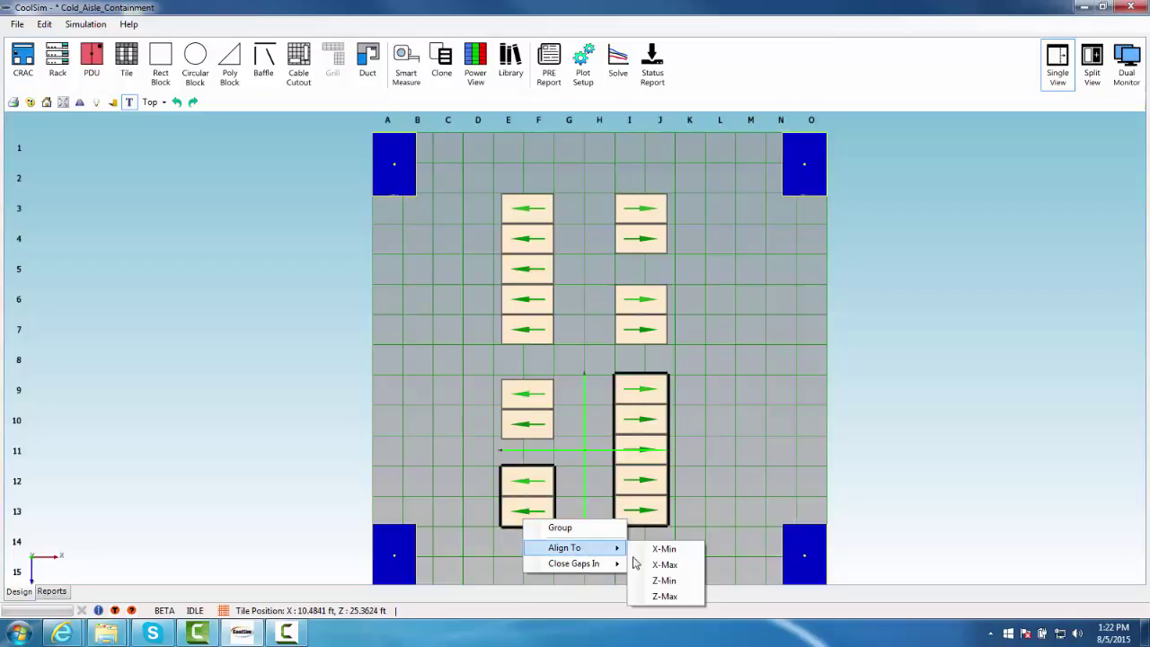
{"action": "left_click", "coordinate": [665, 597]}
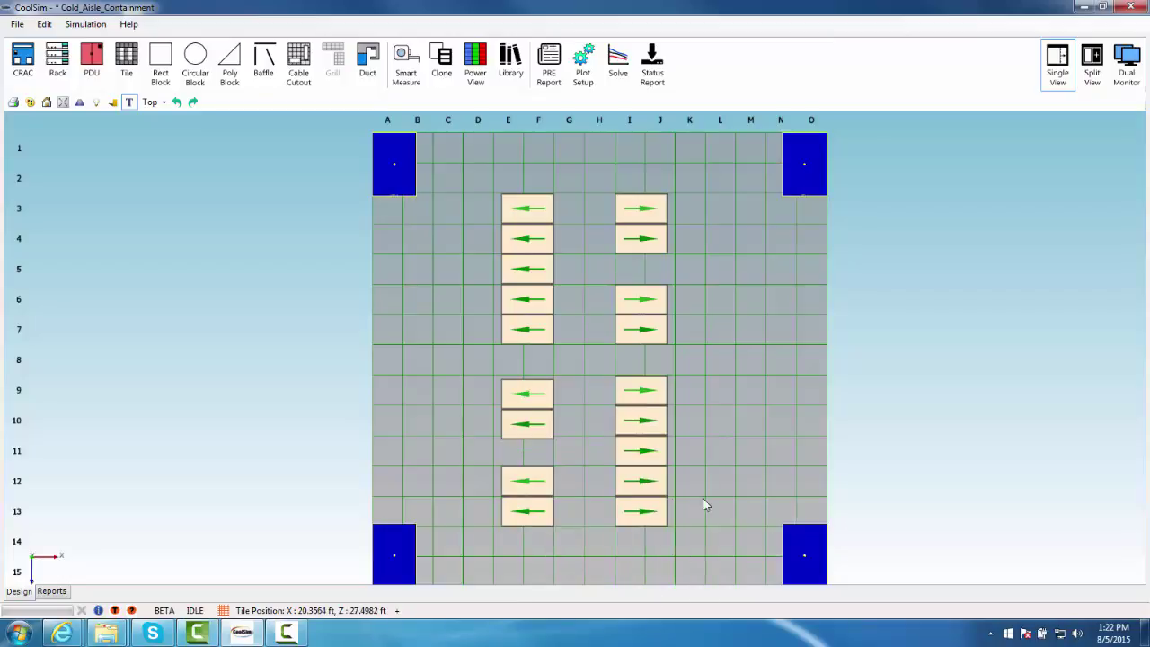
{"action": "scroll", "coordinate": [603, 239], "scroll_direction": "up", "scroll_amount": 4}
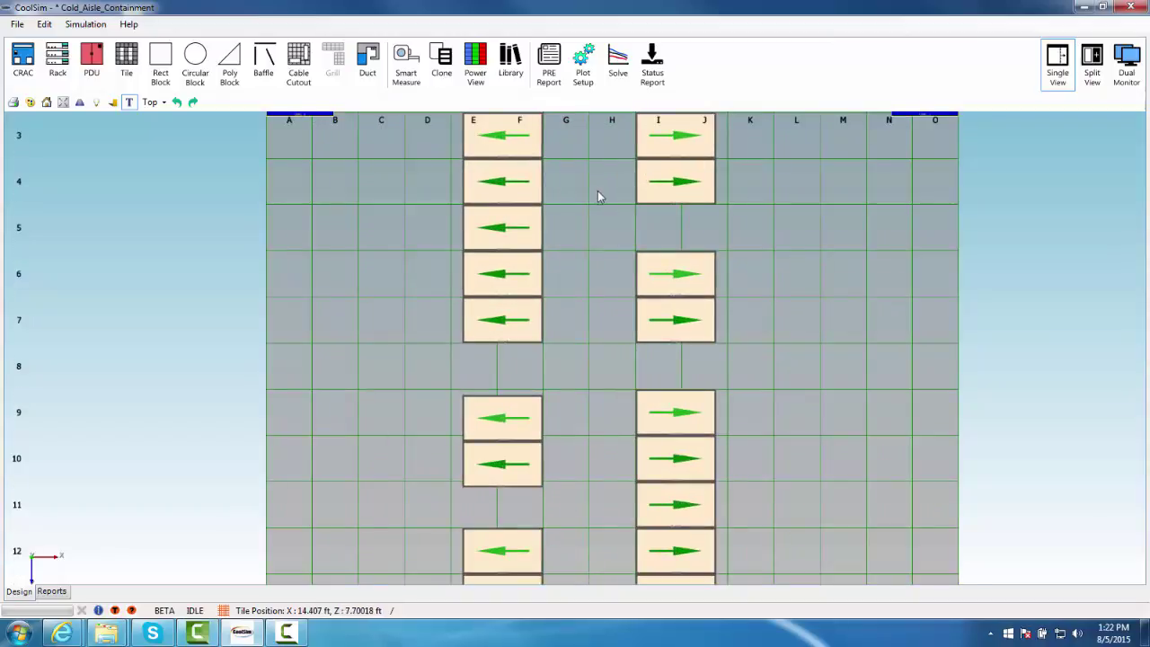
{"action": "middle_click_drag", "start_coordinate": [599, 195], "coordinate": [606, 367]}
{"action": "scroll", "coordinate": [593, 355], "scroll_direction": "up", "scroll_amount": 1}
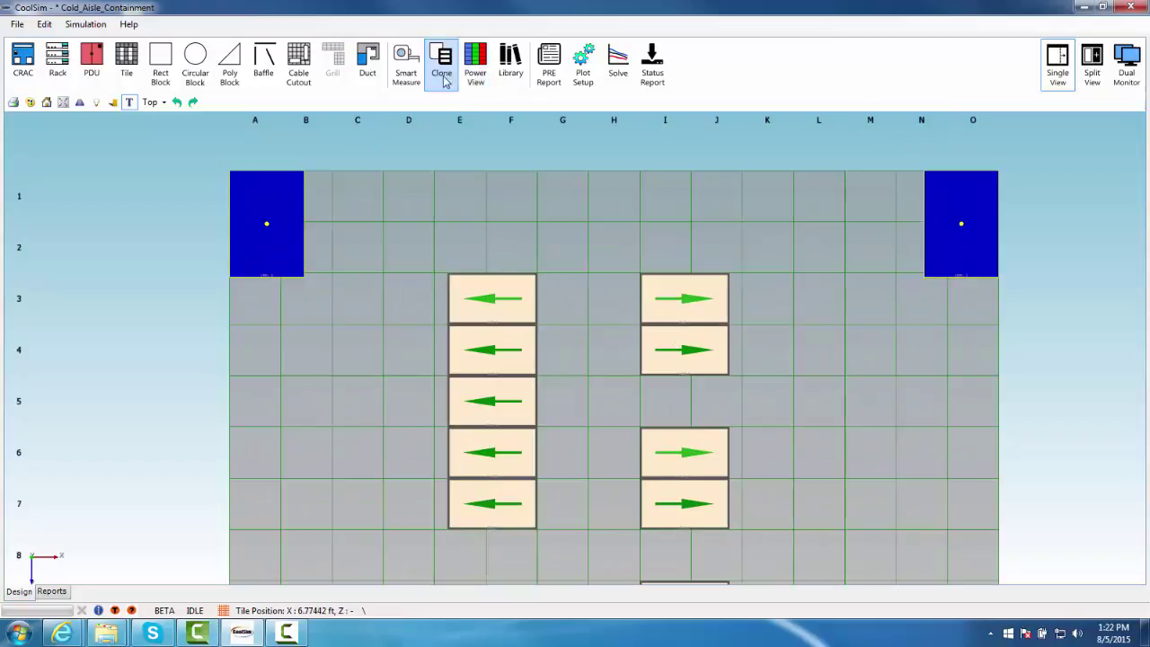
{"action": "left_click", "coordinate": [406, 71]}
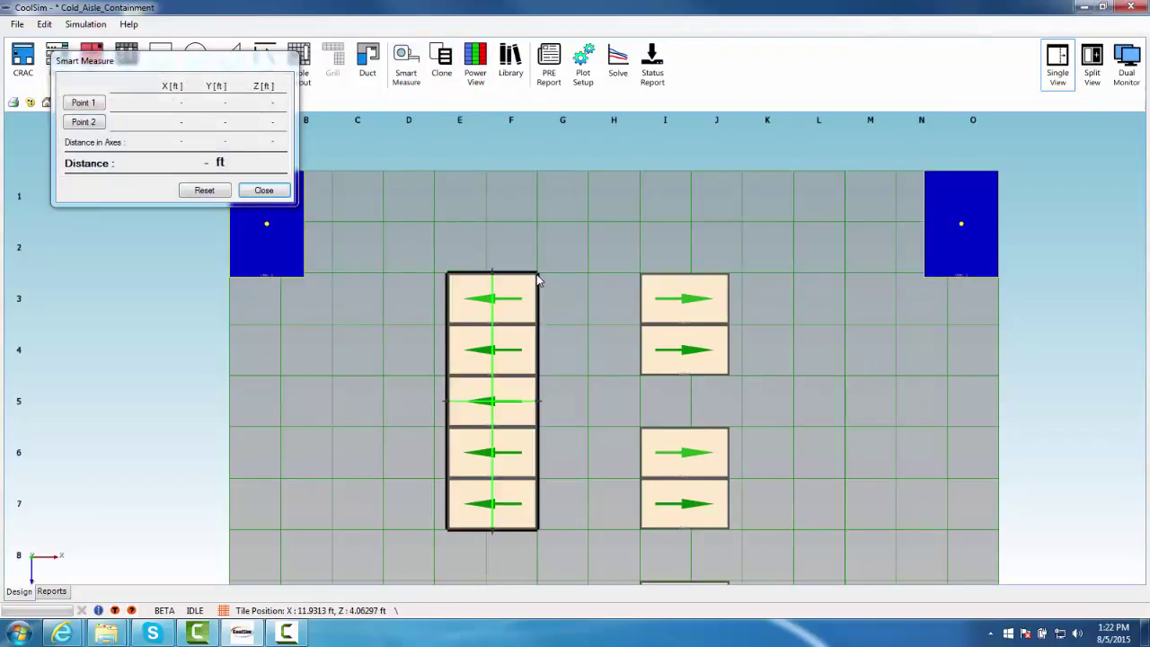
{"action": "left_click", "coordinate": [95, 104]}
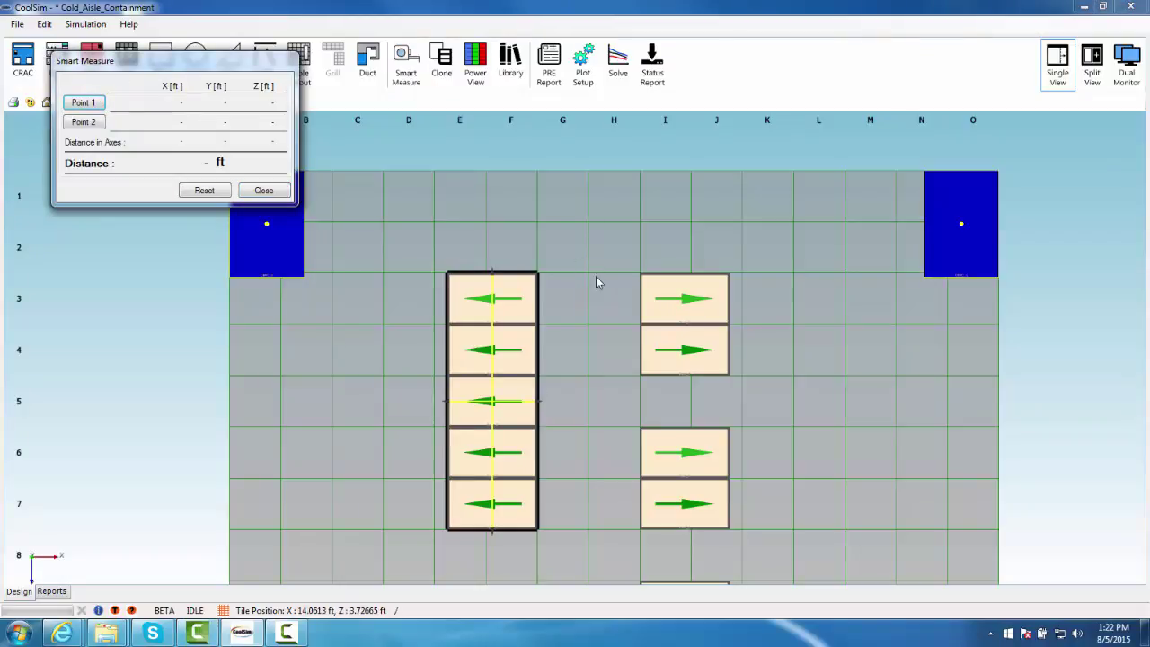
{"action": "left_click", "coordinate": [595, 247]}
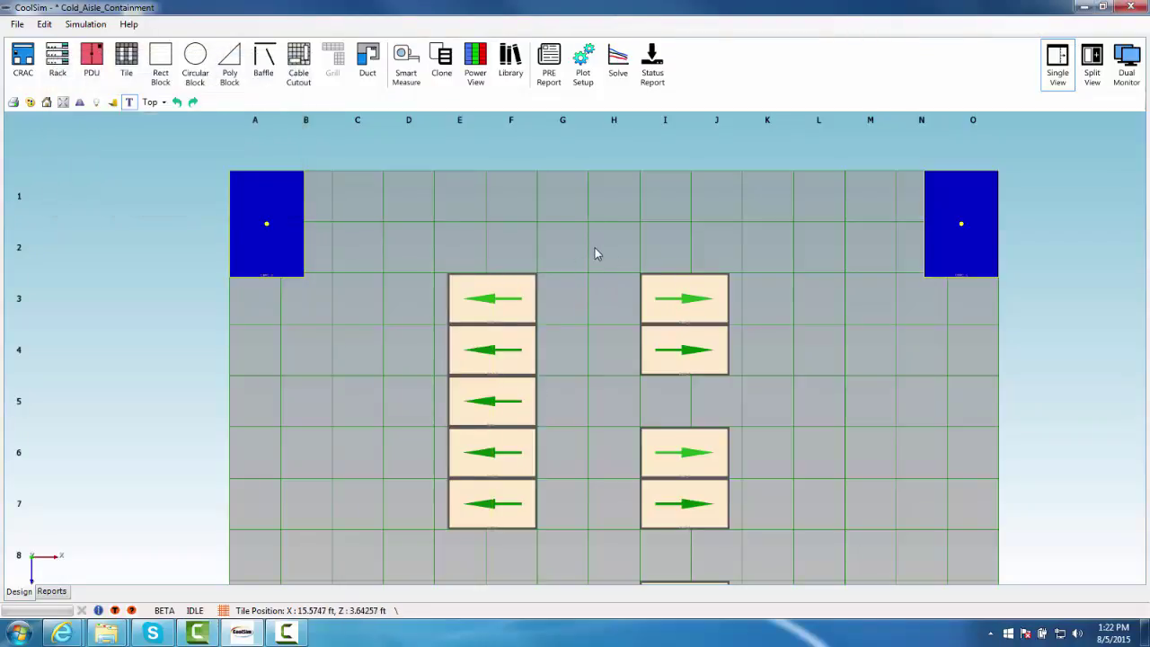
Step: Measure the cold aisle's width between the facing upper corners of the two rack rows starting at tile row 3
{"action": "left_click", "coordinate": [408, 69]}
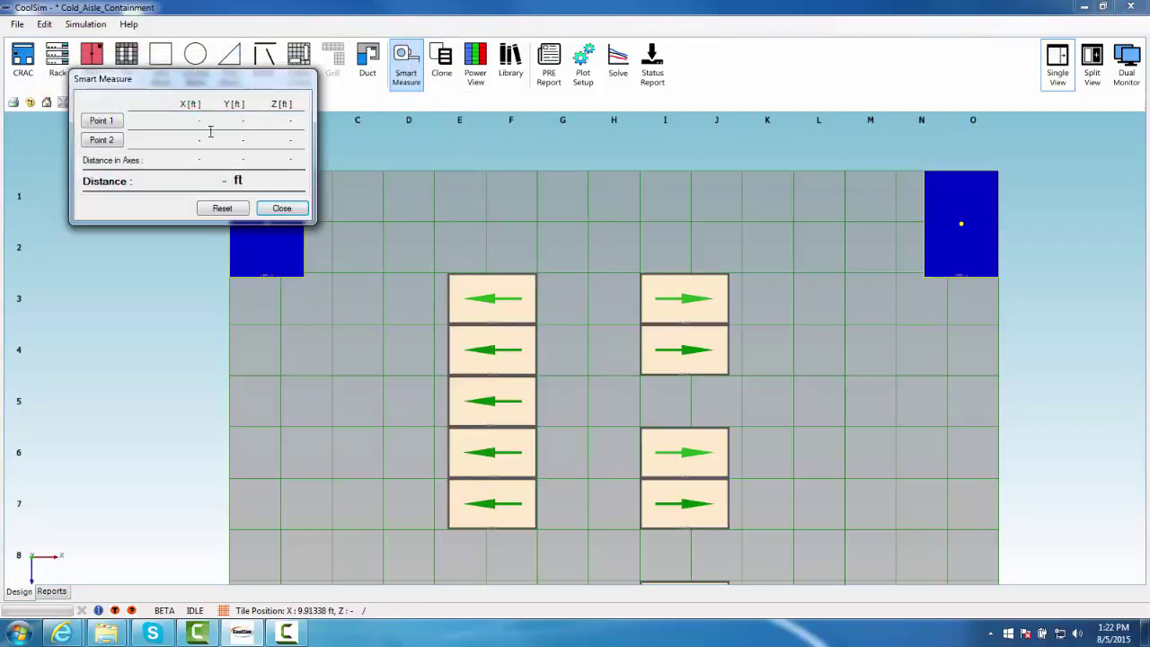
{"action": "left_click", "coordinate": [536, 274]}
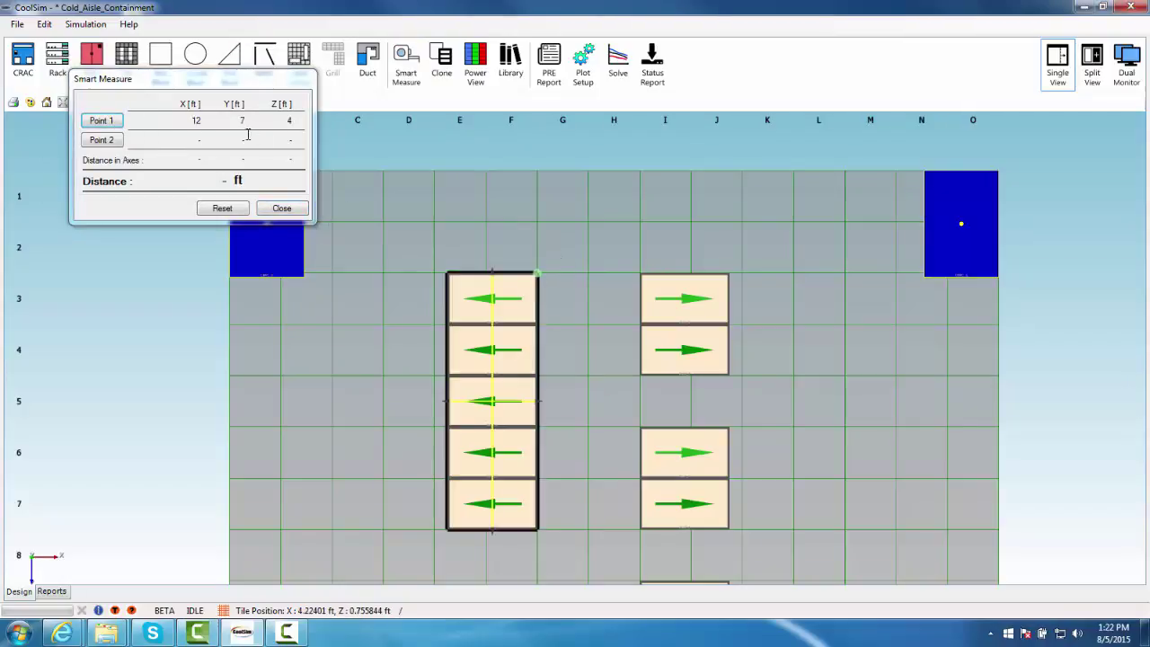
{"action": "left_click", "coordinate": [123, 141]}
{"action": "left_click", "coordinate": [640, 274]}
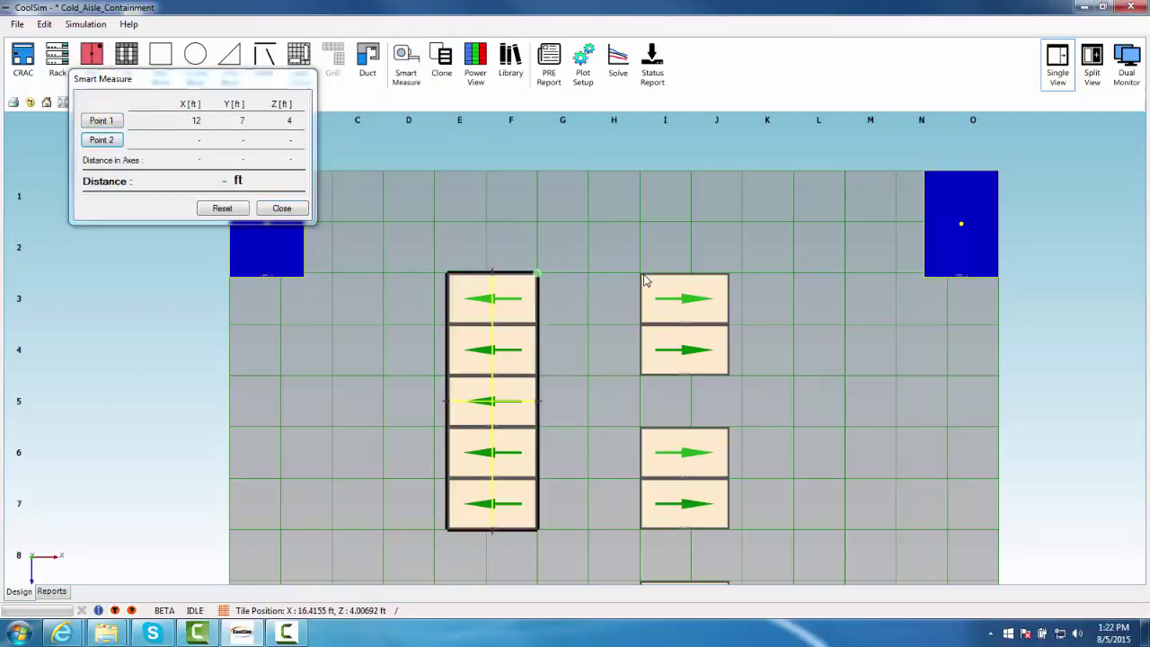
{"action": "left_click", "coordinate": [282, 207]}
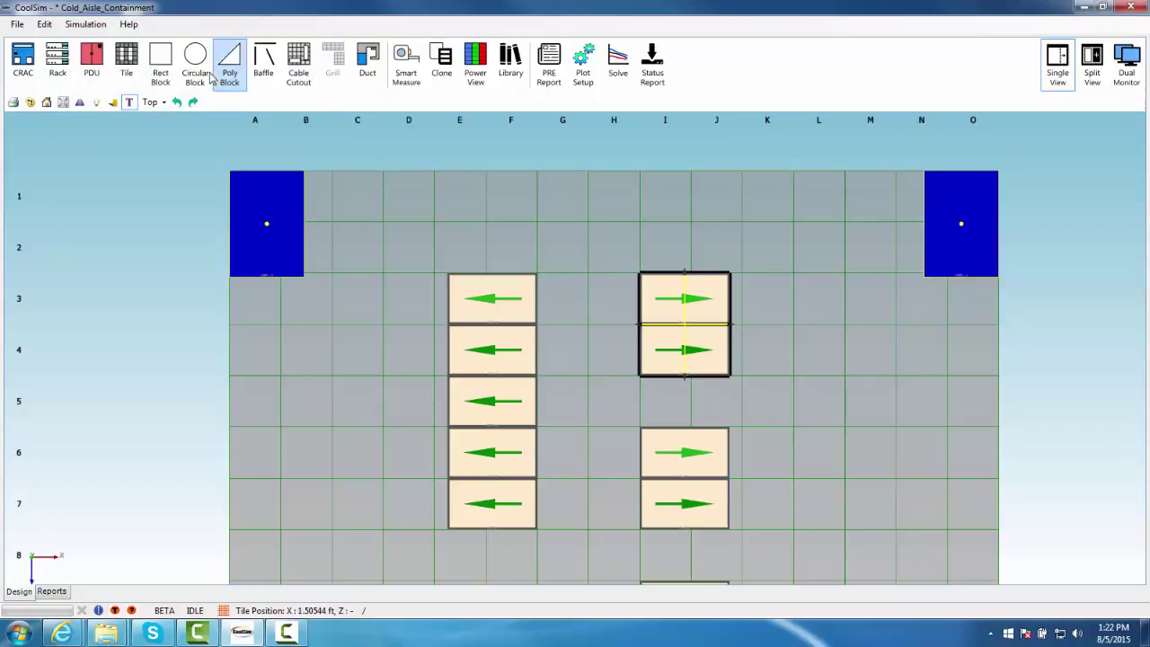
Step: Place a baffle at tile row 2 near the cold aisle's upper end and set its X dimension to 4.2 ft
{"action": "left_click", "coordinate": [566, 234]}
{"action": "right_click", "coordinate": [567, 237]}
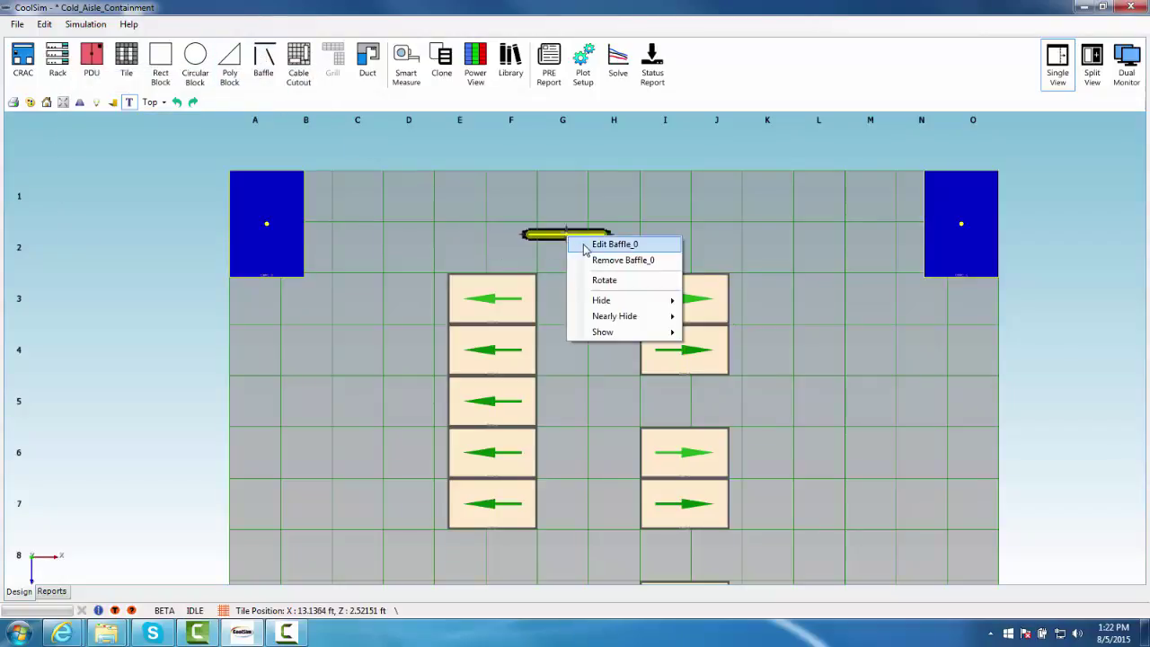
{"action": "left_click", "coordinate": [584, 248]}
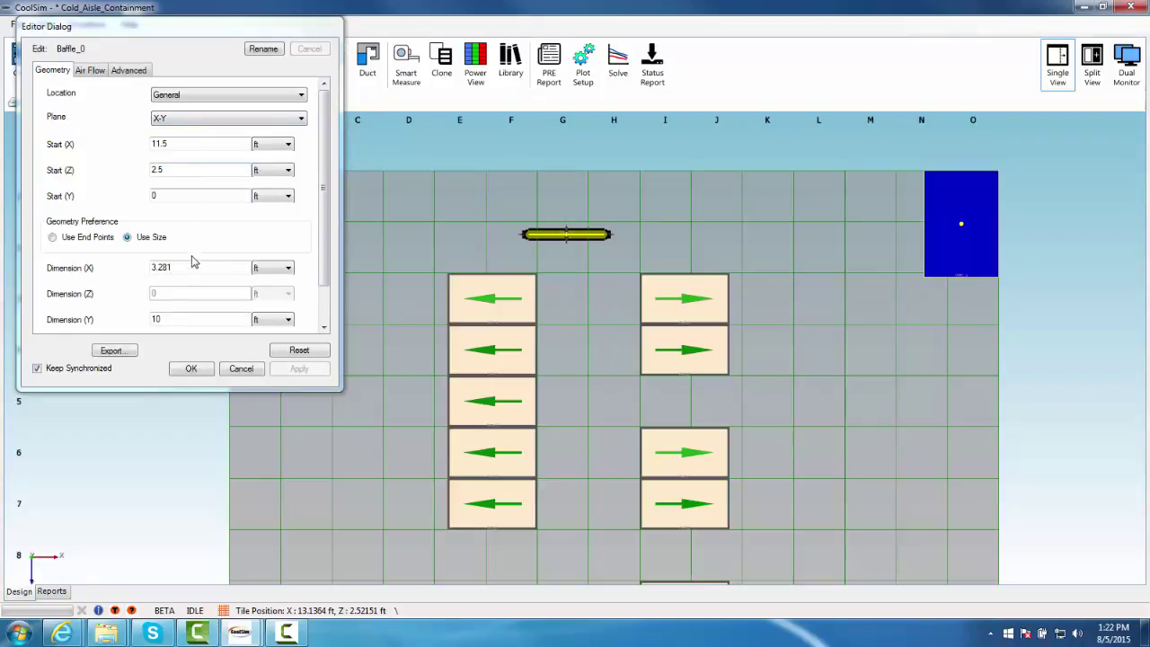
{"action": "left_click_drag", "start_coordinate": [192, 268], "coordinate": [139, 268]}
{"action": "type", "text": "4."}
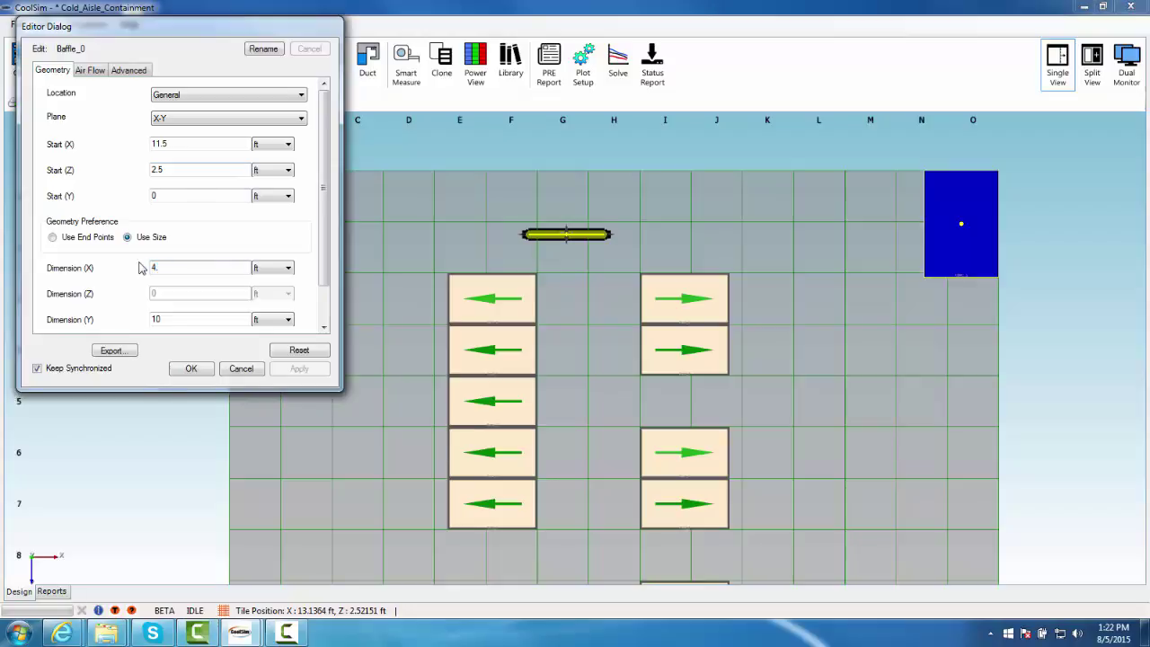
{"action": "type", "text": "2"}
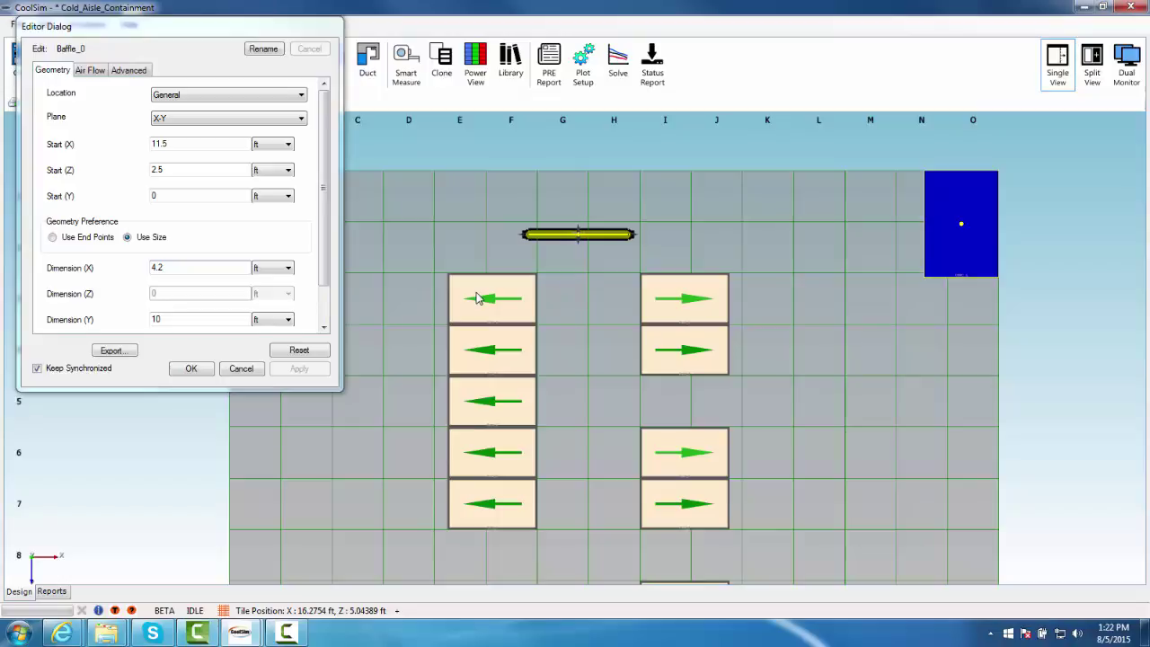
Step: Check the rack height in the geometry settings of the two-rack row in columns I and J at tile rows 3 and 4
{"action": "right_click", "coordinate": [676, 297]}
{"action": "left_click", "coordinate": [681, 303]}
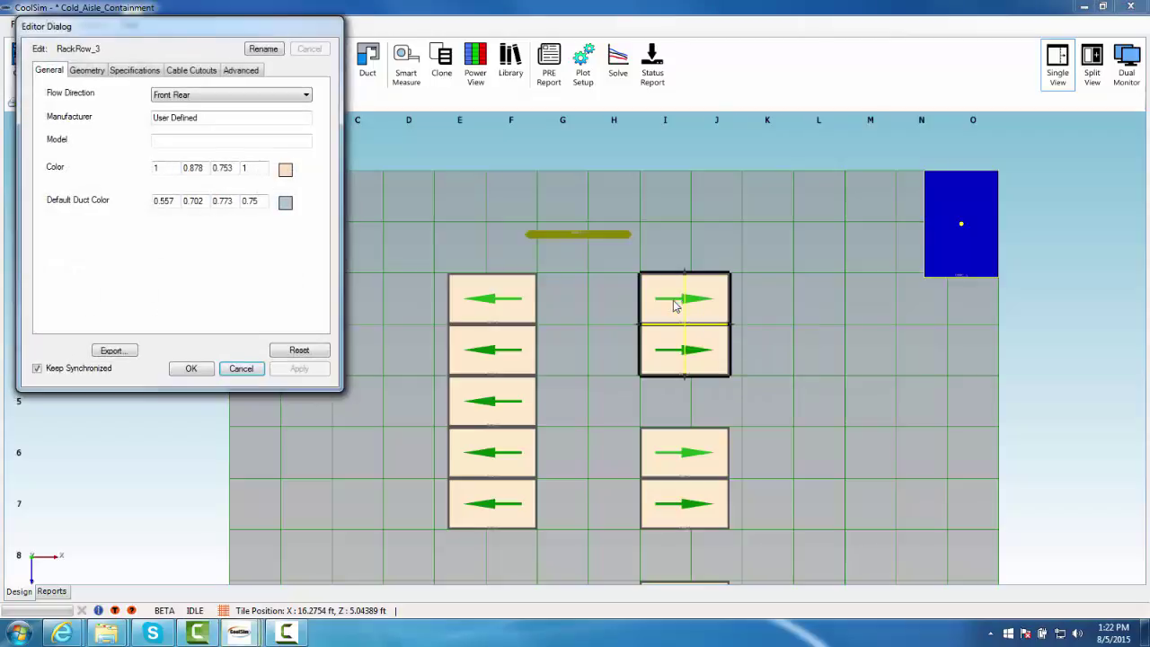
{"action": "left_click_drag", "start_coordinate": [275, 30], "coordinate": [951, 150]}
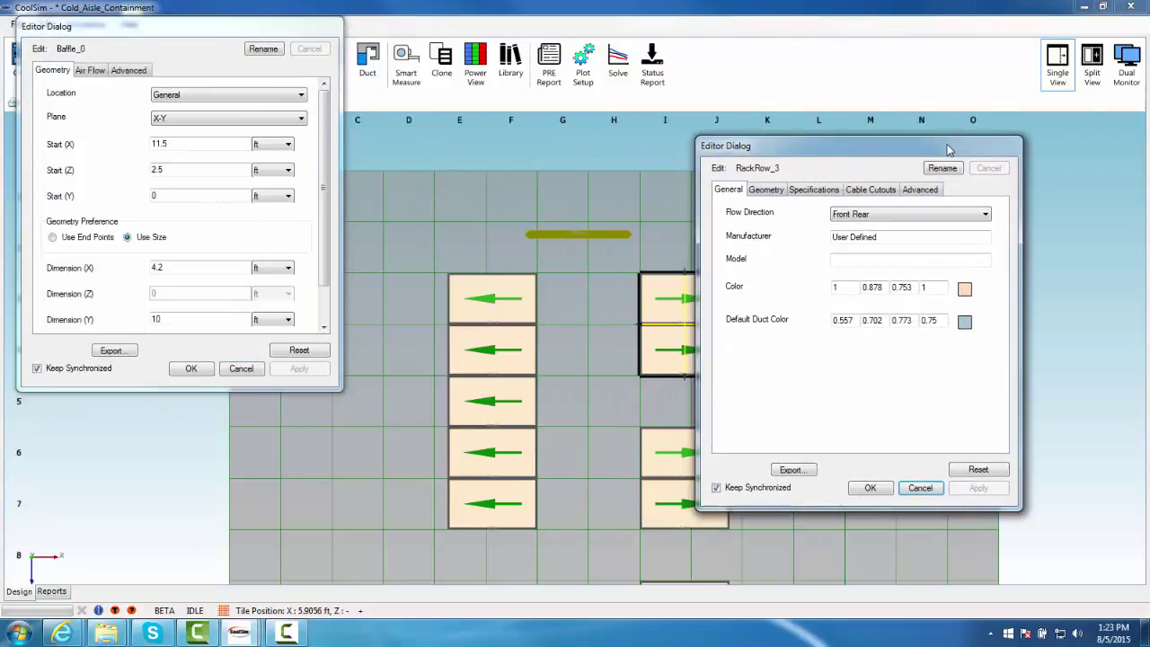
{"action": "left_click", "coordinate": [764, 190]}
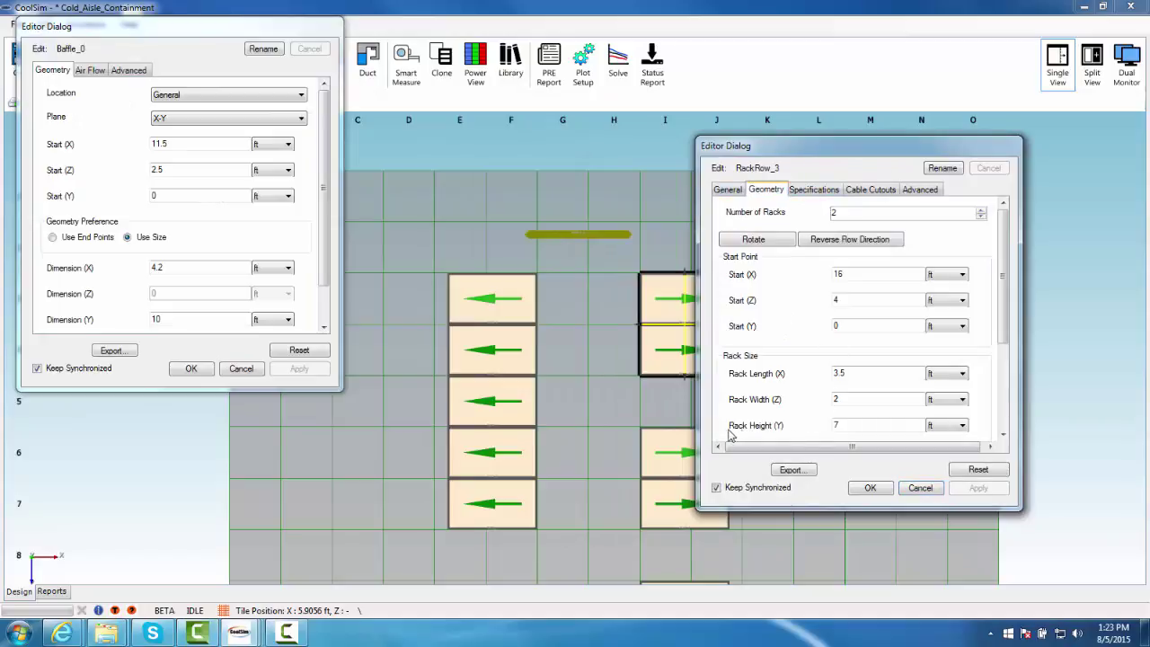
{"action": "left_click", "coordinate": [871, 486]}
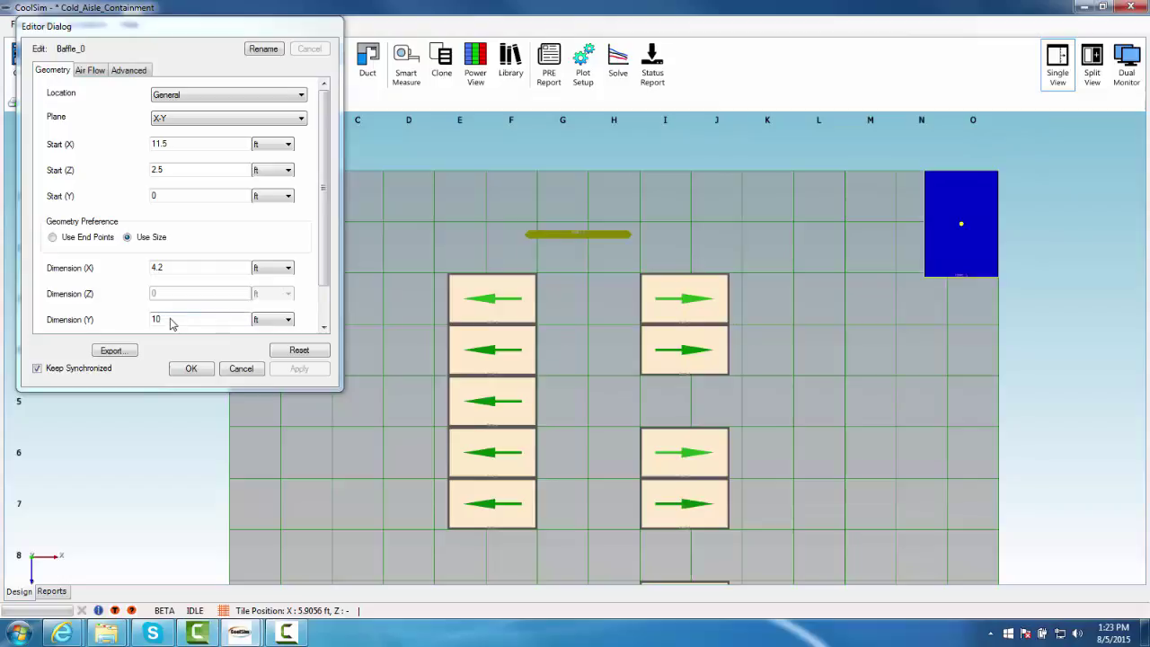
Step: Set the baffle's Y dimension to 7 ft and move it to close the cold aisle's upper end between the rack rows
{"action": "left_click", "coordinate": [184, 320]}
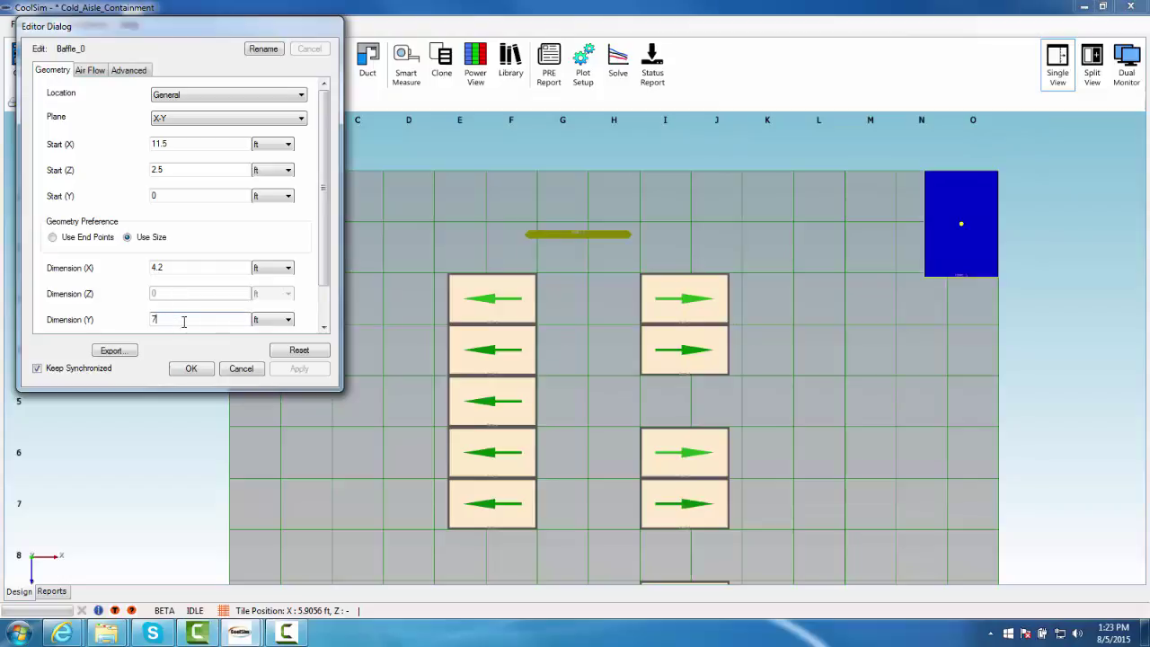
{"action": "left_click", "coordinate": [190, 367]}
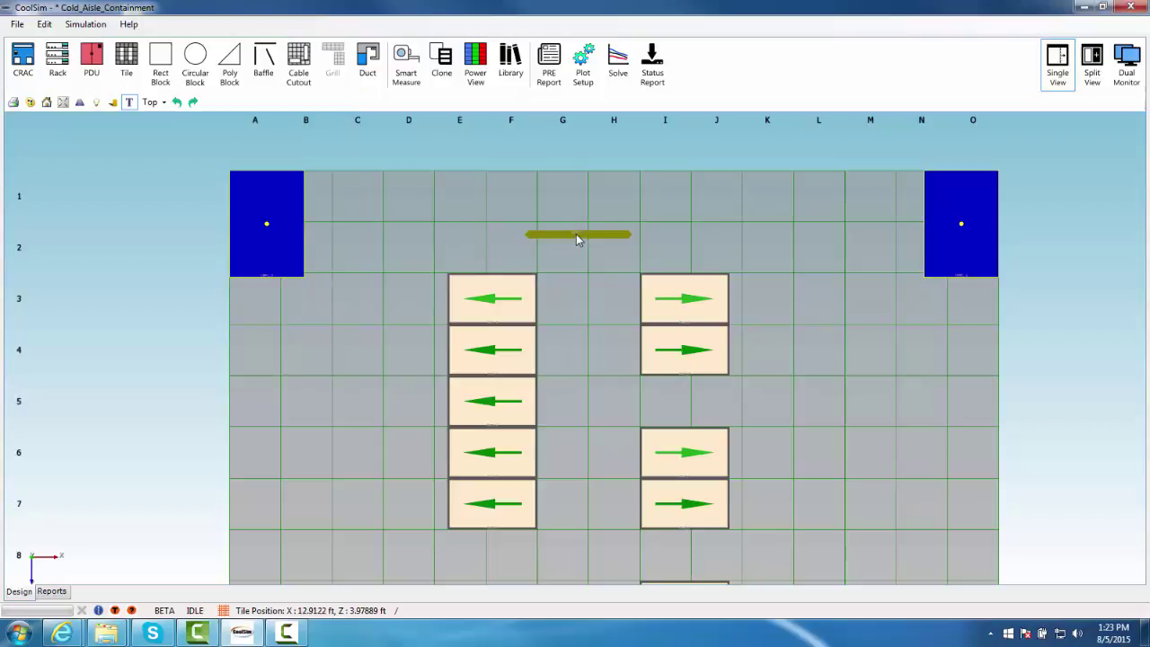
{"action": "left_click_drag", "start_coordinate": [576, 234], "coordinate": [586, 278]}
{"action": "scroll", "coordinate": [565, 287], "scroll_direction": "up", "scroll_amount": 3}
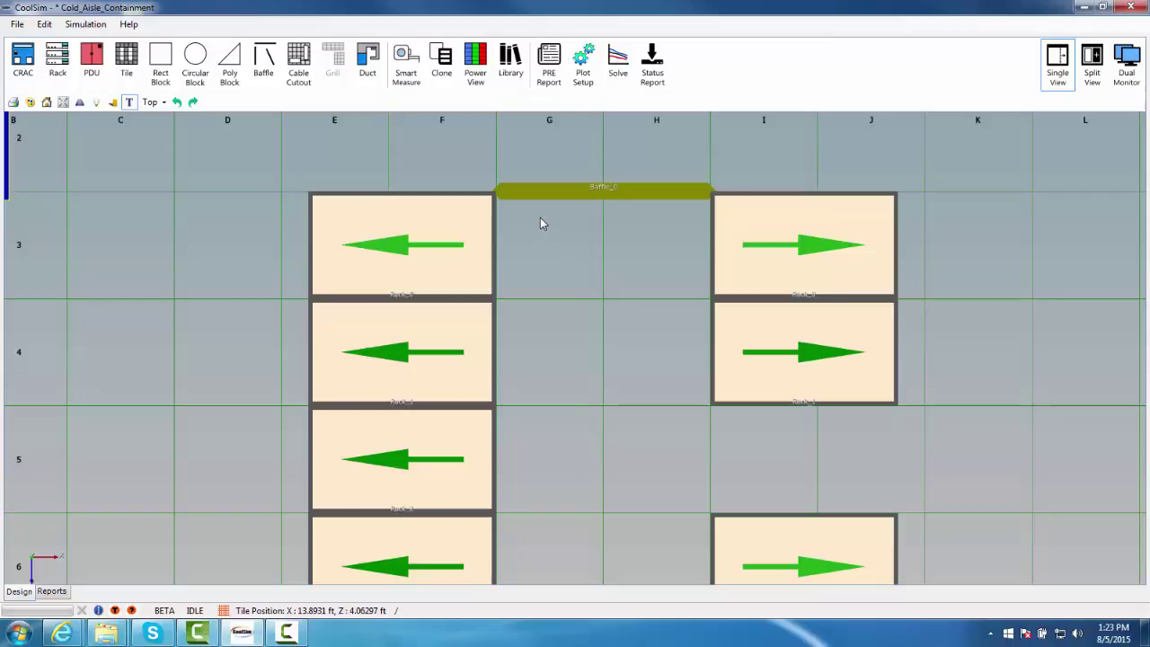
{"action": "scroll", "coordinate": [541, 218], "scroll_direction": "down", "scroll_amount": 5}
{"action": "middle_click_drag", "start_coordinate": [588, 403], "coordinate": [586, 285]}
{"action": "scroll", "coordinate": [588, 360], "scroll_direction": "down", "scroll_amount": 3}
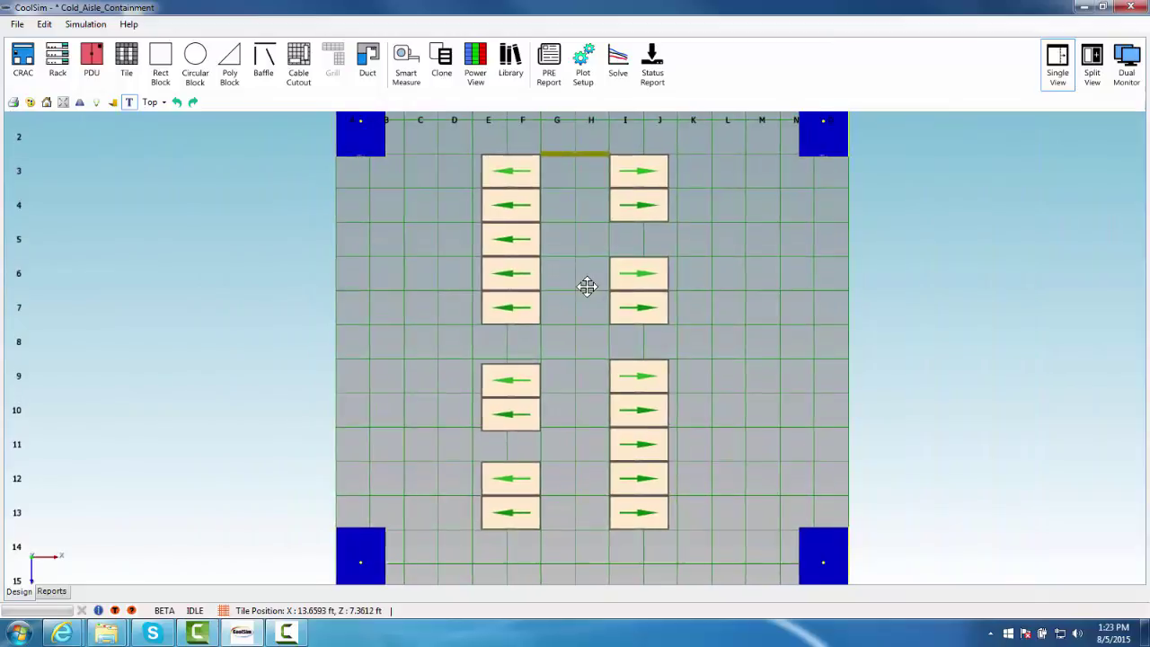
Step: Measure the cold aisle's length from the upper baffle's end at column F to the aisle-side lower corner of the rack at tile row 13
{"action": "left_click", "coordinate": [423, 58]}
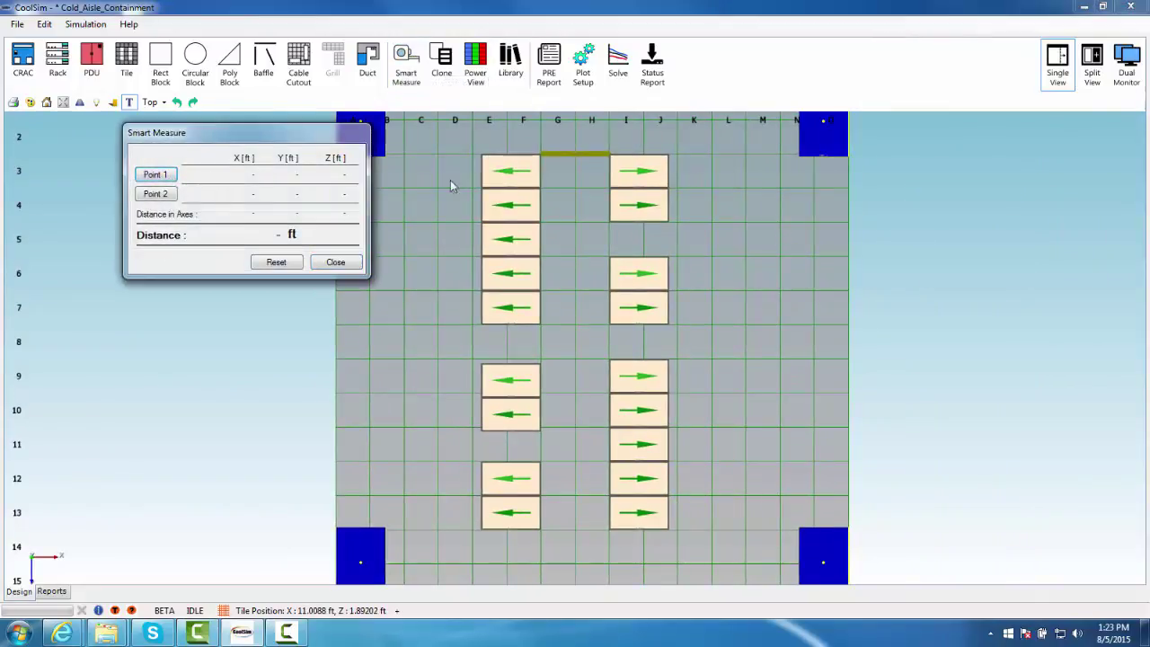
{"action": "left_click", "coordinate": [540, 153]}
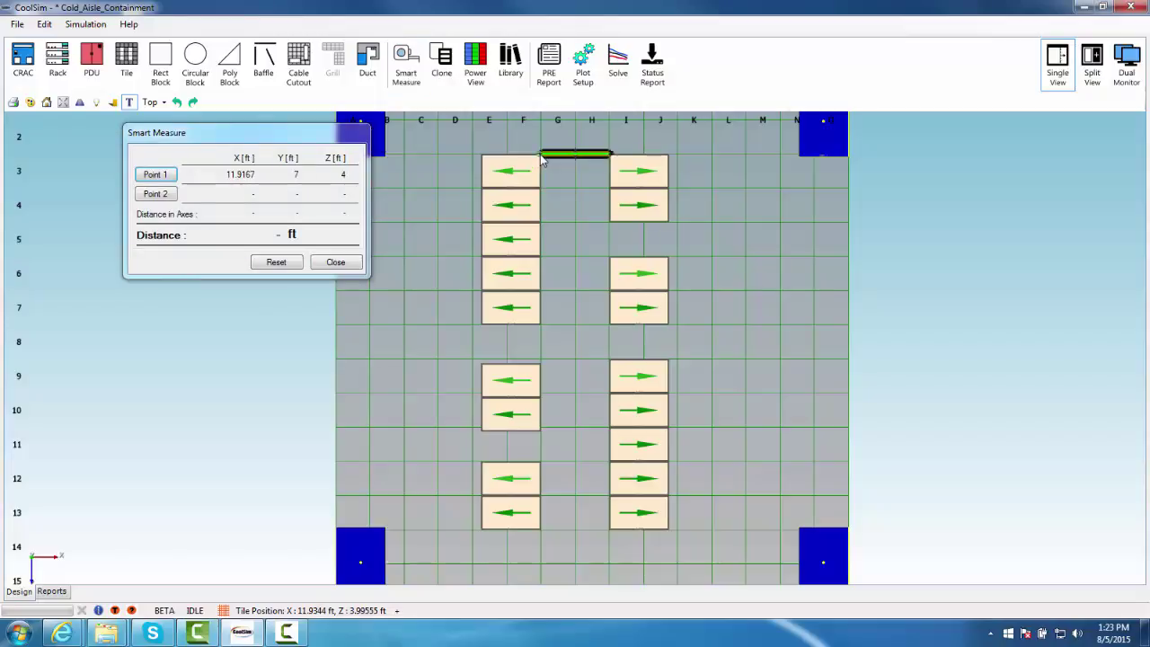
{"action": "left_click", "coordinate": [170, 195]}
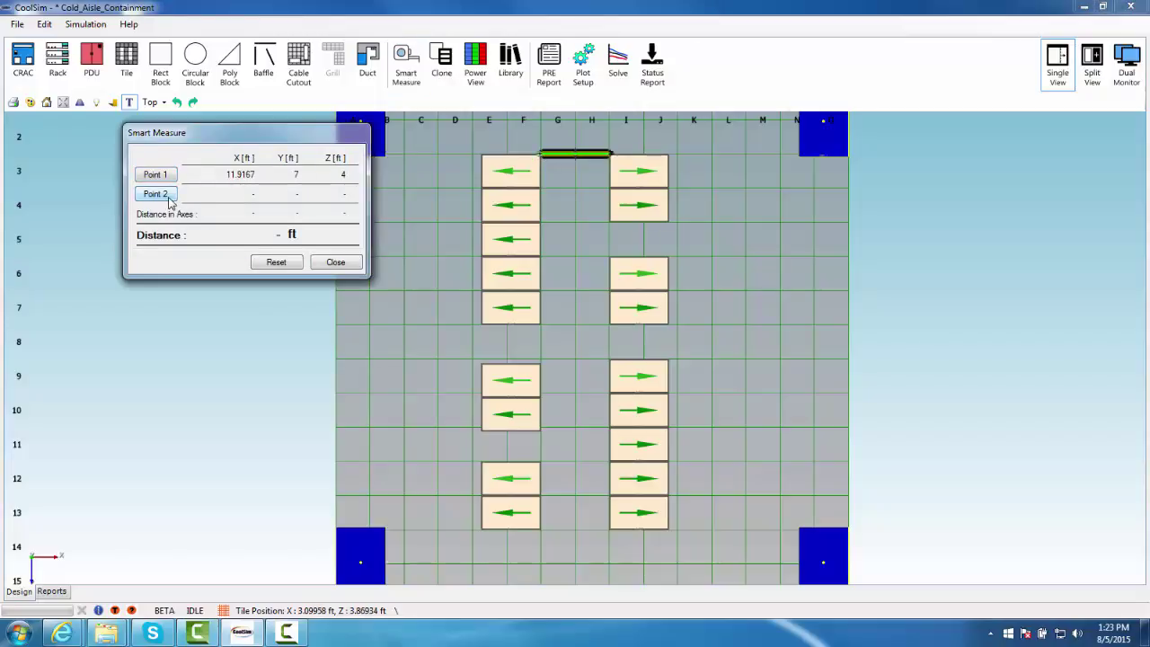
{"action": "left_click", "coordinate": [539, 528]}
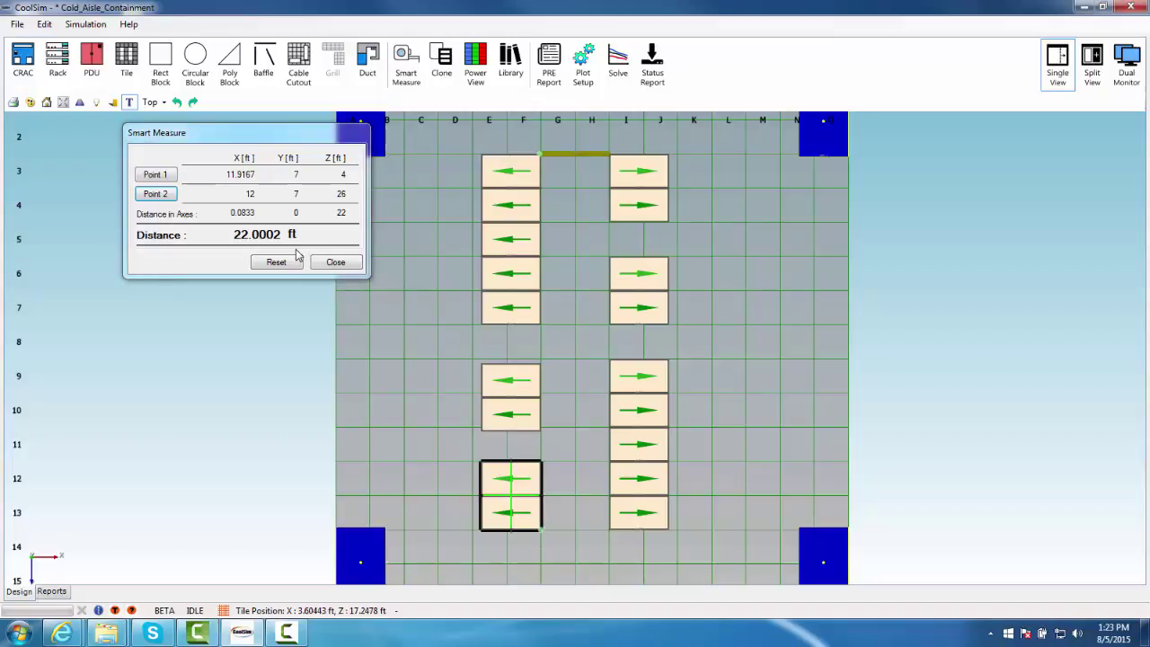
{"action": "left_click", "coordinate": [353, 267]}
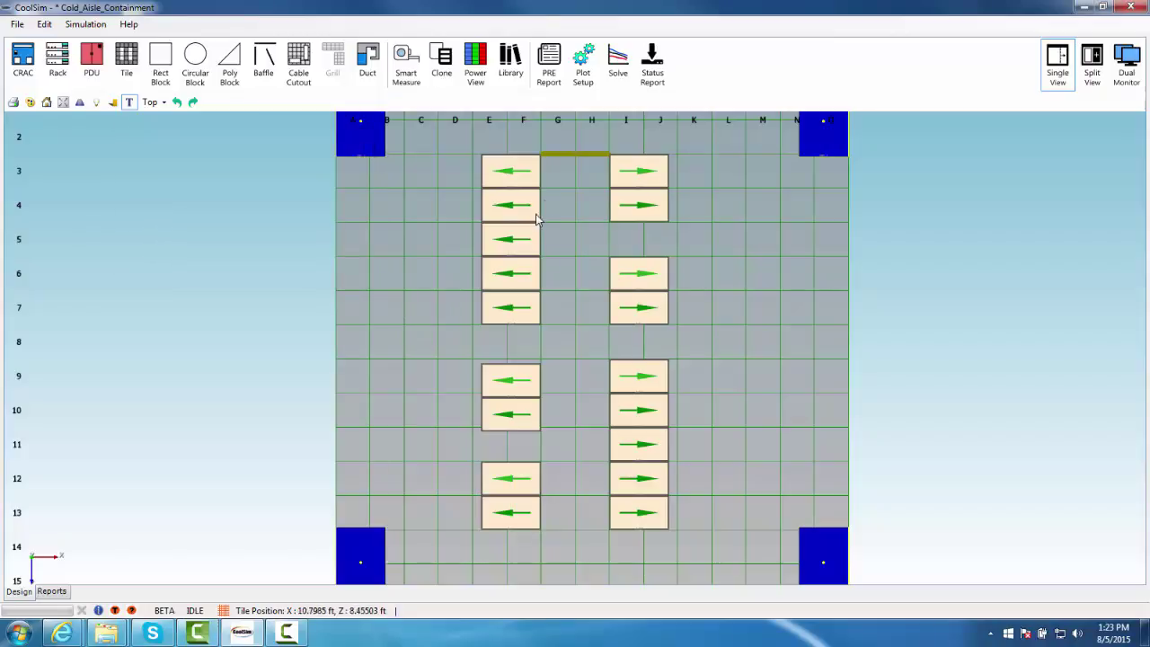
Step: Clone the baffle at the cold aisle's upper end once at a distance of 22 ft along Z
{"action": "left_click", "coordinate": [570, 156]}
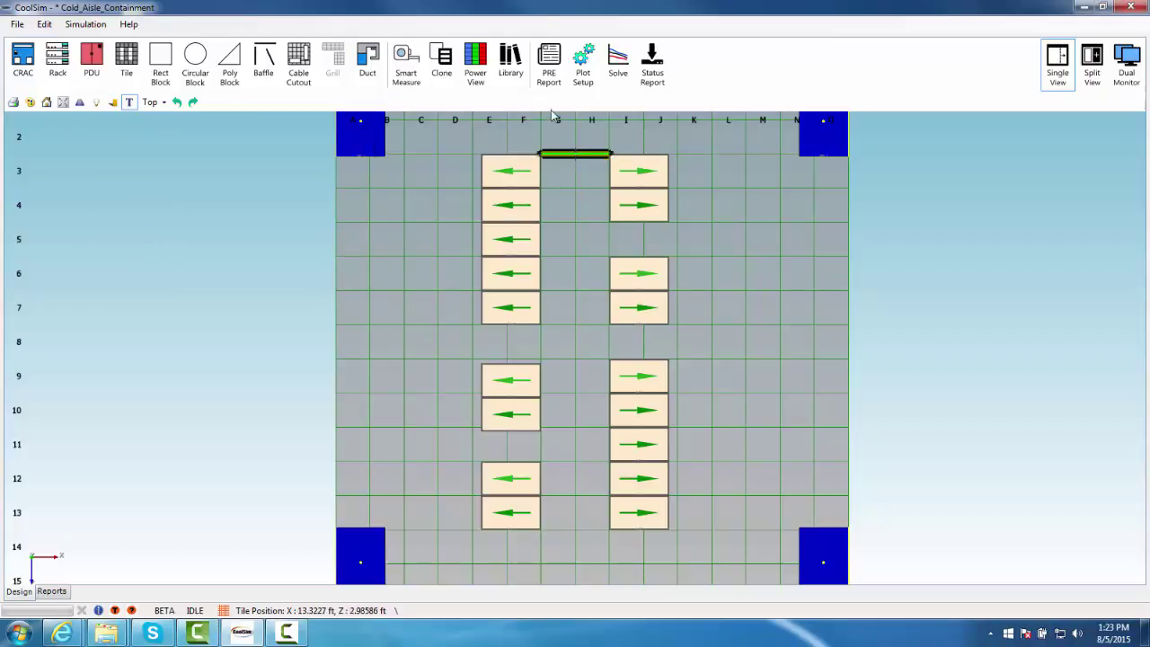
{"action": "left_click", "coordinate": [434, 80]}
{"action": "mouse_move", "coordinate": [504, 196]}
{"action": "left_mouse_down"}
{"action": "mouse_move", "coordinate": [416, 210]}
{"action": "mouse_move", "coordinate": [267, 177]}
{"action": "left_mouse_up"}
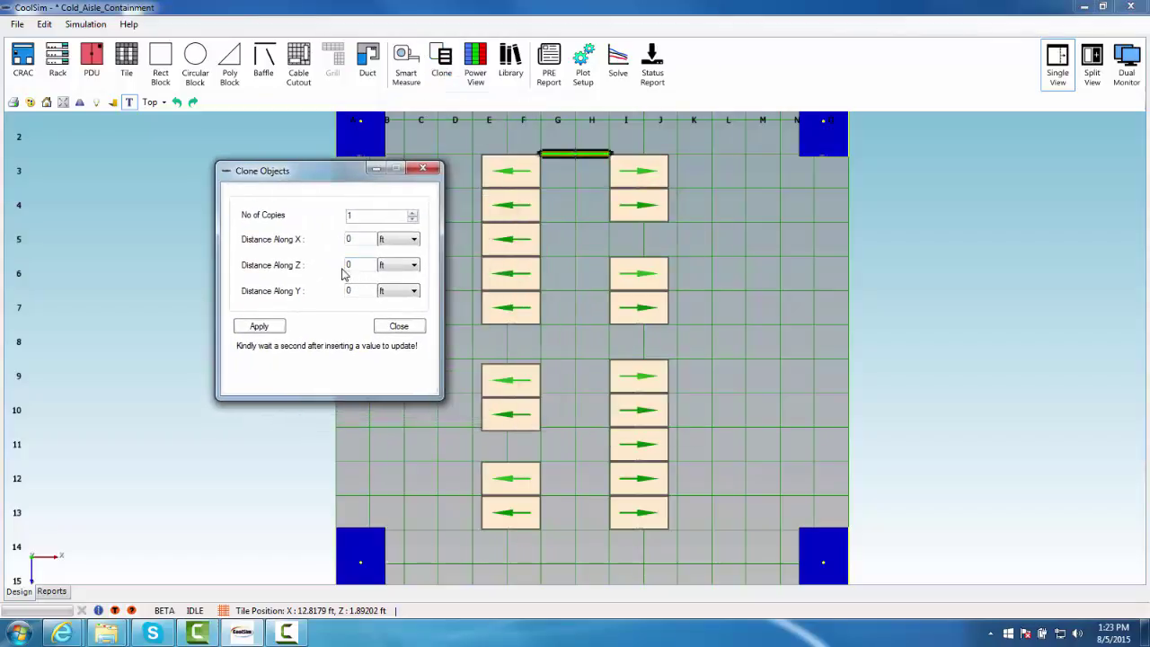
{"action": "double_click", "coordinate": [350, 265]}
{"action": "type", "text": "22"}
{"action": "left_click", "coordinate": [279, 329]}
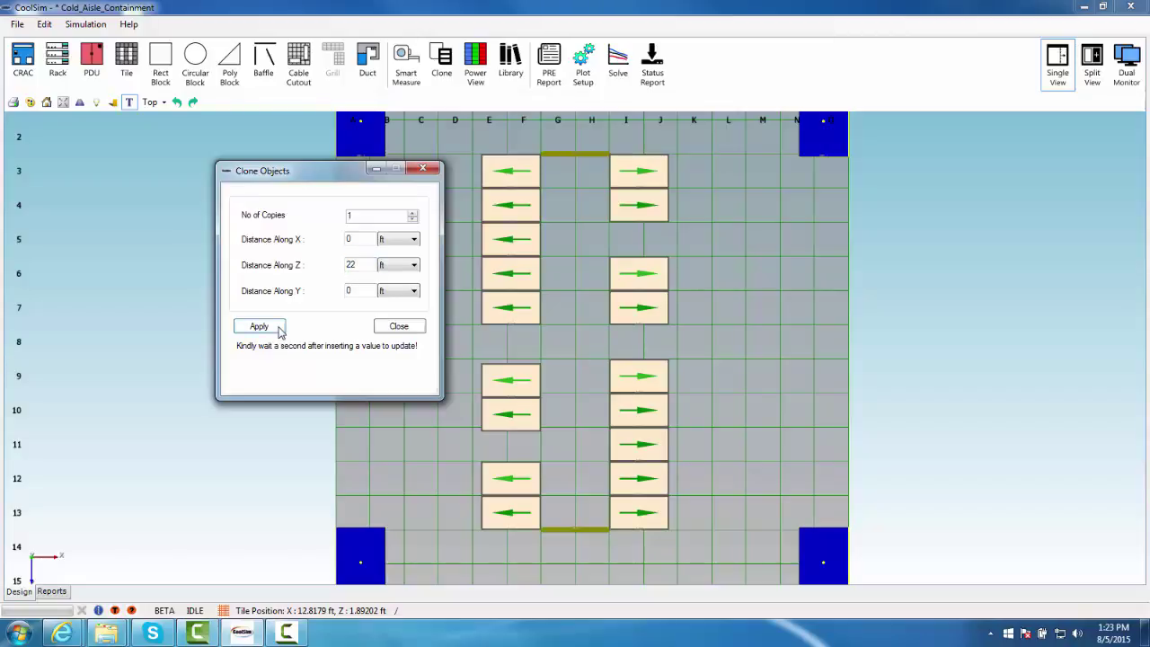
{"action": "left_click", "coordinate": [400, 328]}
Step: Check the cloned baffle's end by temporarily hiding the two-rack row in columns E and F at tile rows 12 and 13
{"action": "scroll", "coordinate": [557, 501], "scroll_direction": "up", "scroll_amount": 5}
{"action": "middle_click_drag", "start_coordinate": [577, 508], "coordinate": [551, 198]}
{"action": "scroll", "coordinate": [528, 379], "scroll_direction": "up", "scroll_amount": 5}
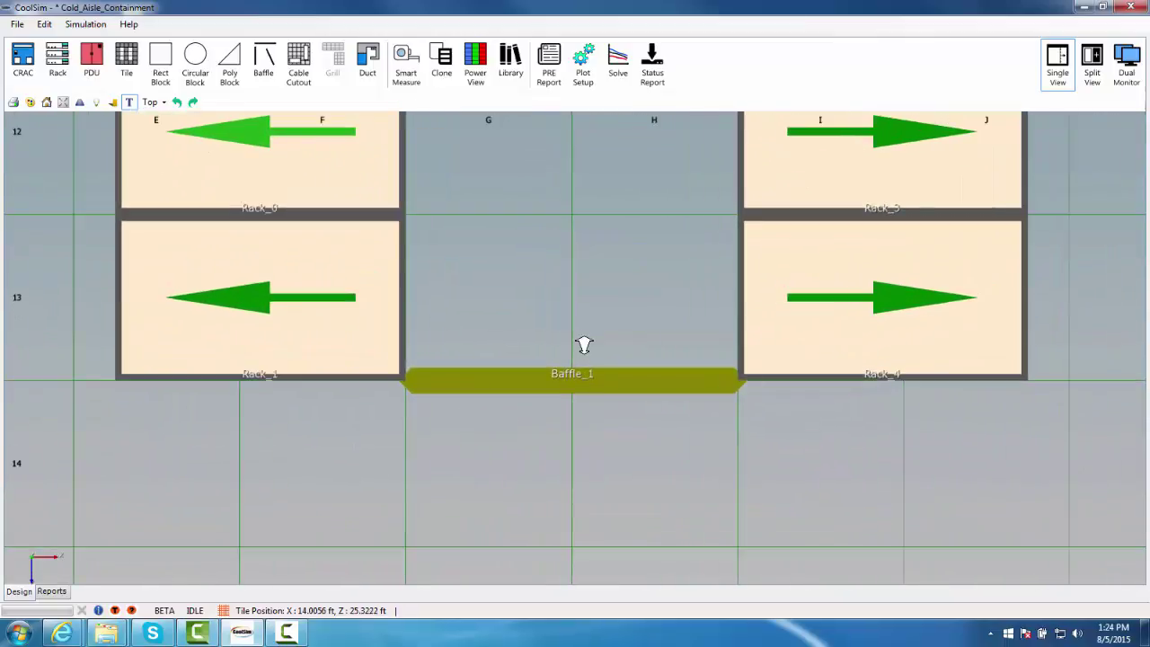
{"action": "left_click", "coordinate": [329, 333]}
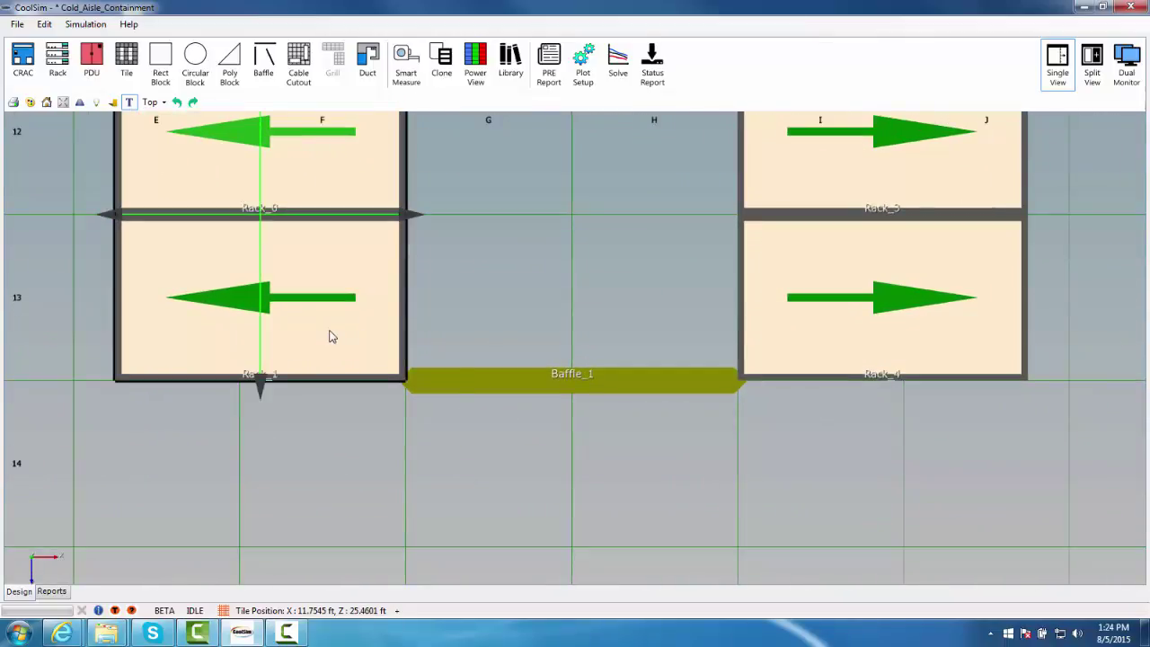
{"action": "right_click", "coordinate": [330, 333]}
{"action": "mouse_move", "coordinate": [428, 380]}
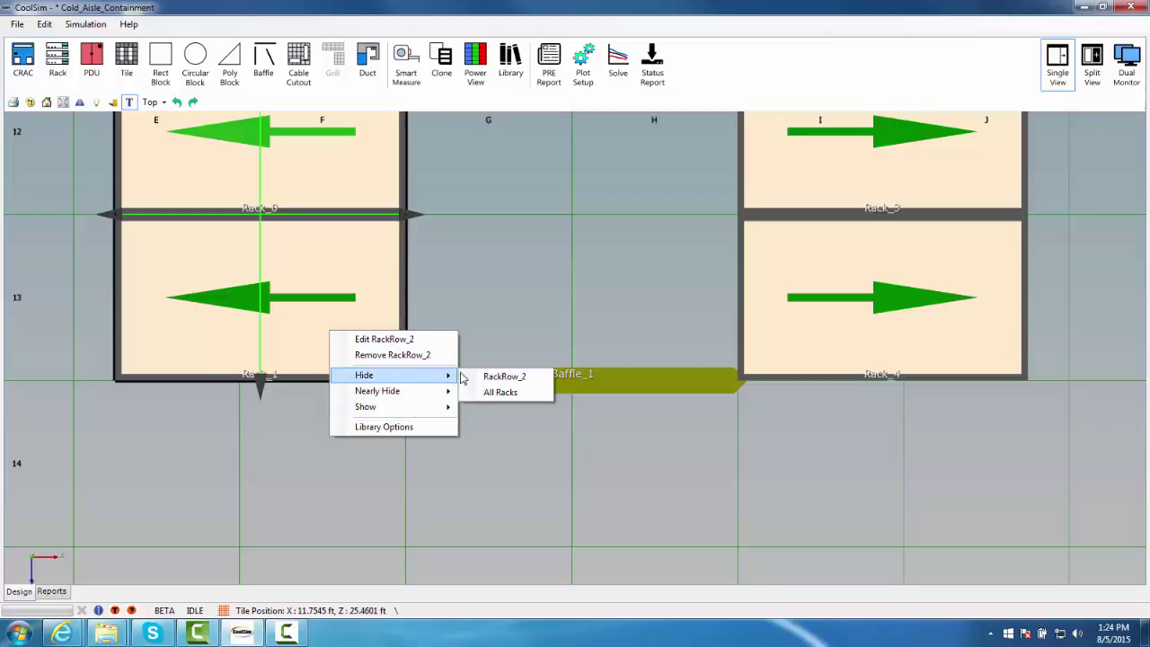
{"action": "left_click", "coordinate": [476, 377]}
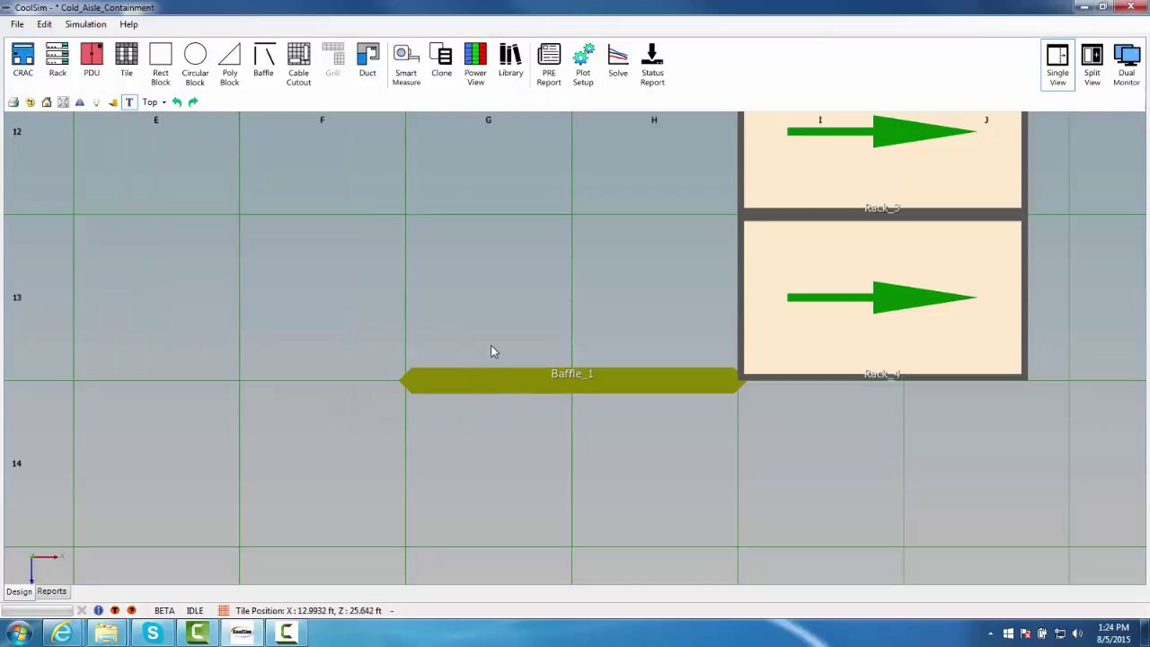
{"action": "right_click", "coordinate": [533, 323]}
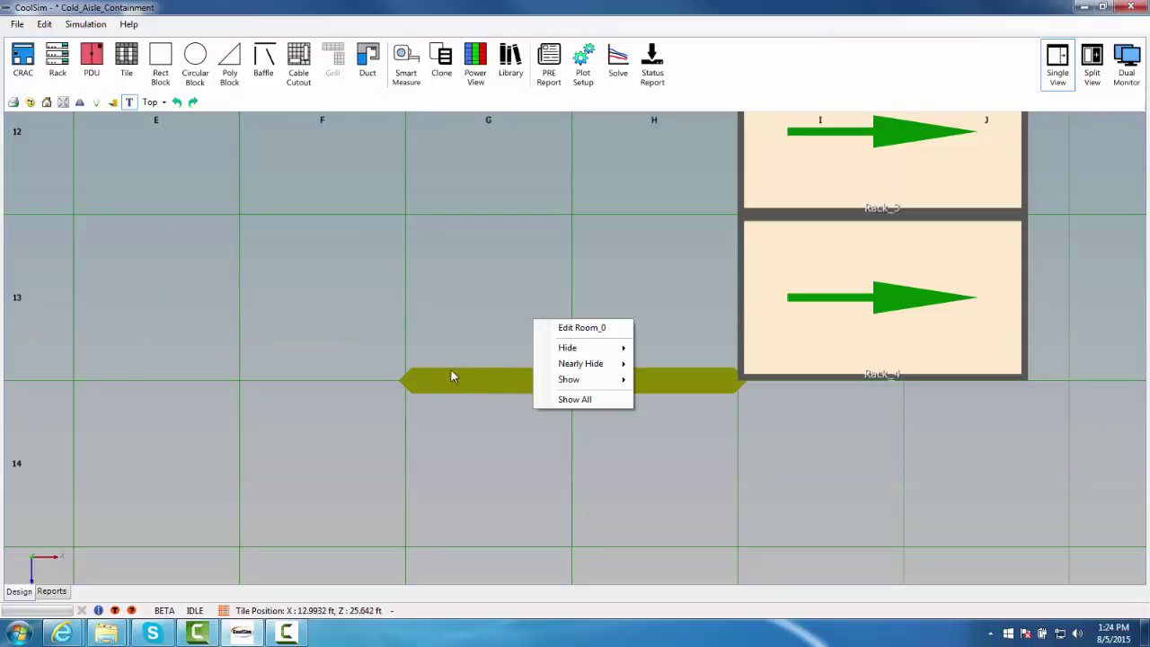
{"action": "left_click", "coordinate": [396, 397]}
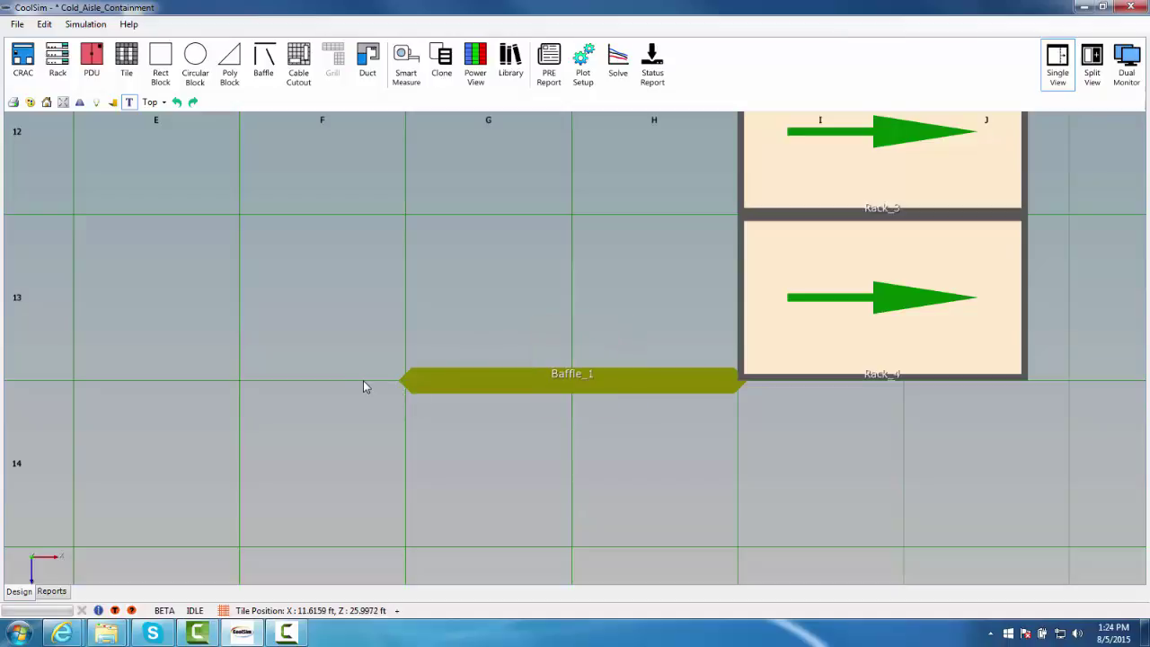
{"action": "right_click", "coordinate": [433, 408]}
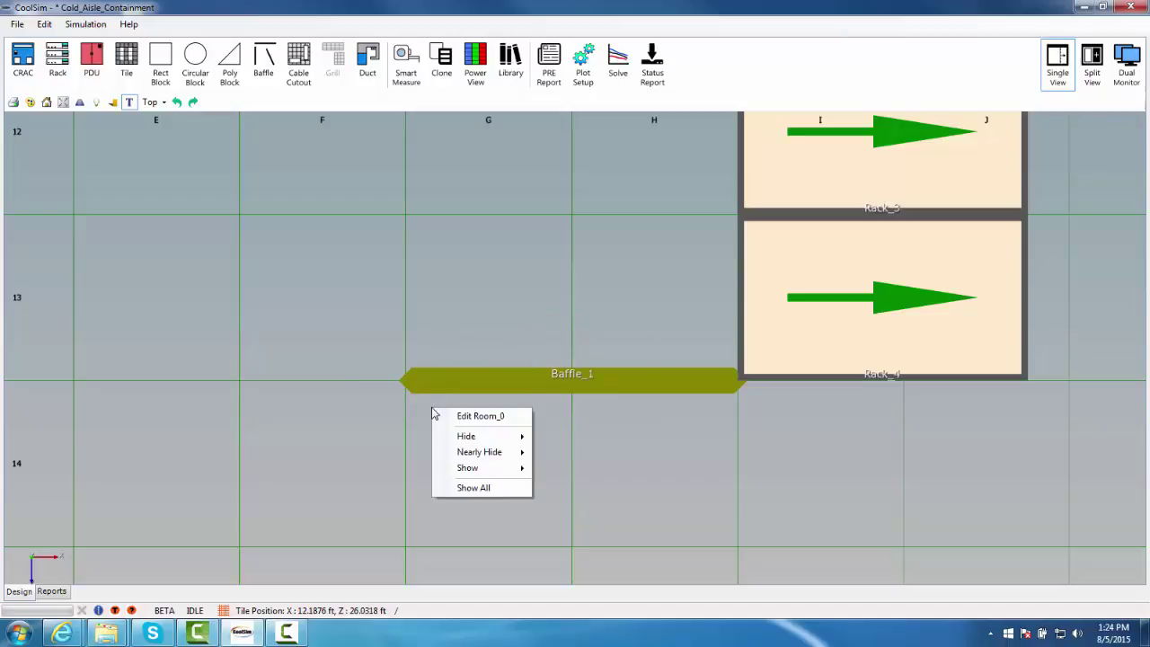
{"action": "left_click", "coordinate": [476, 488]}
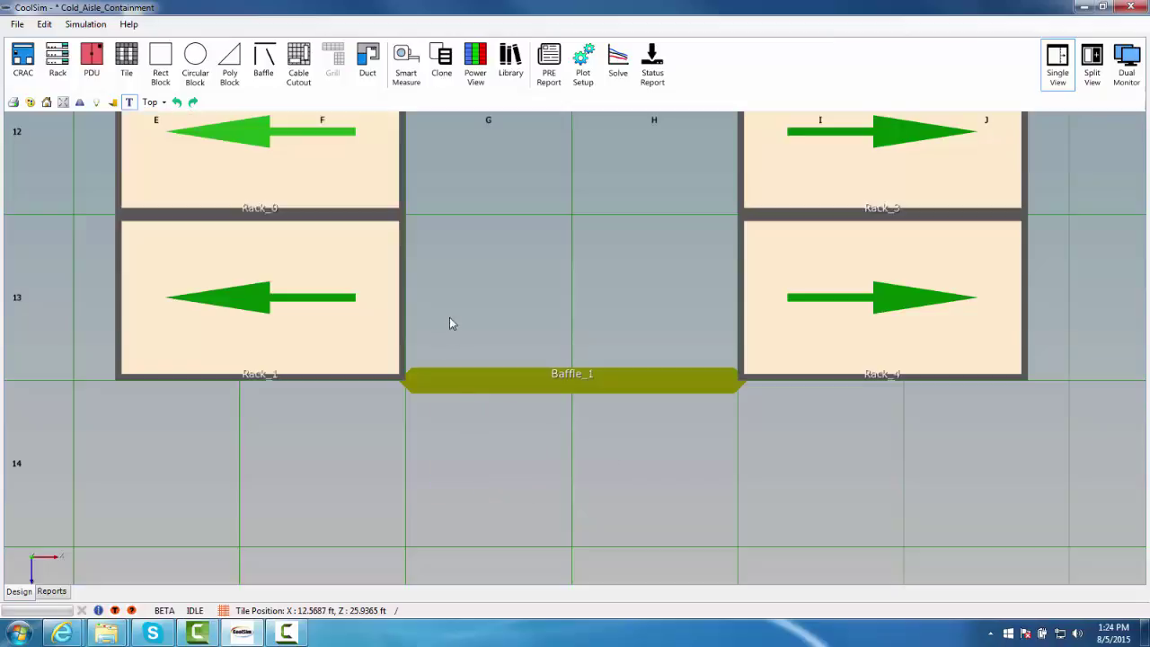
Step: Place a new baffle in columns C and D at tile row 4 and set its location to General and its plane to Y-Z
{"action": "scroll", "coordinate": [485, 271], "scroll_direction": "down", "scroll_amount": 1}
{"action": "scroll", "coordinate": [554, 314], "scroll_direction": "down", "scroll_amount": 8}
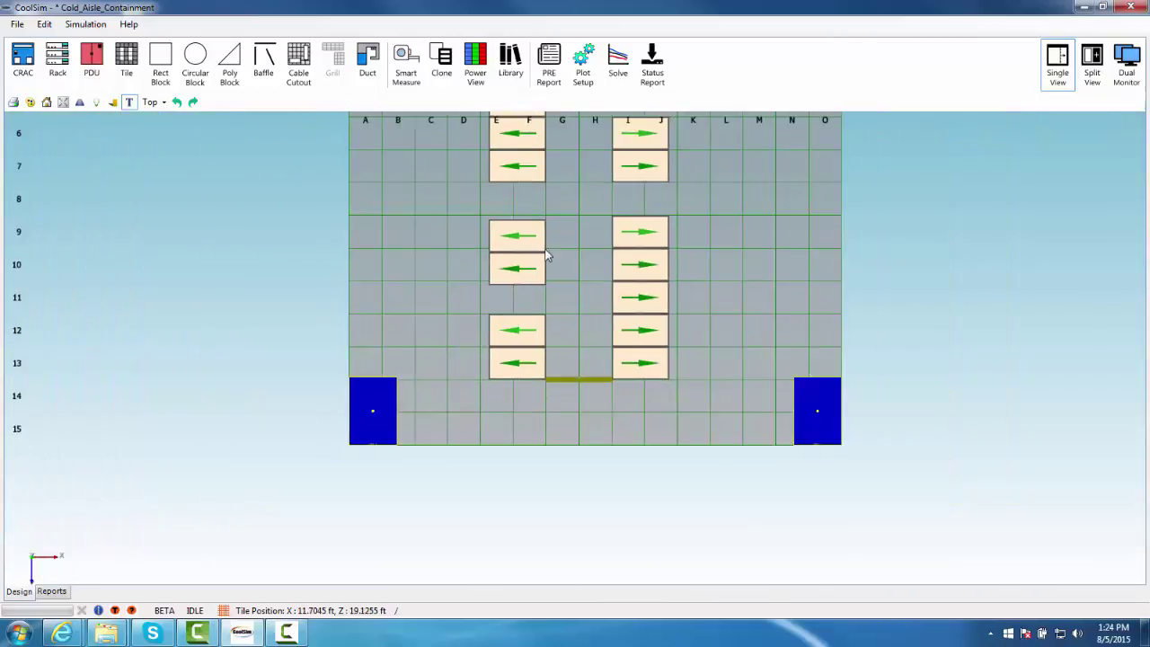
{"action": "middle_click_drag", "start_coordinate": [588, 260], "coordinate": [592, 382]}
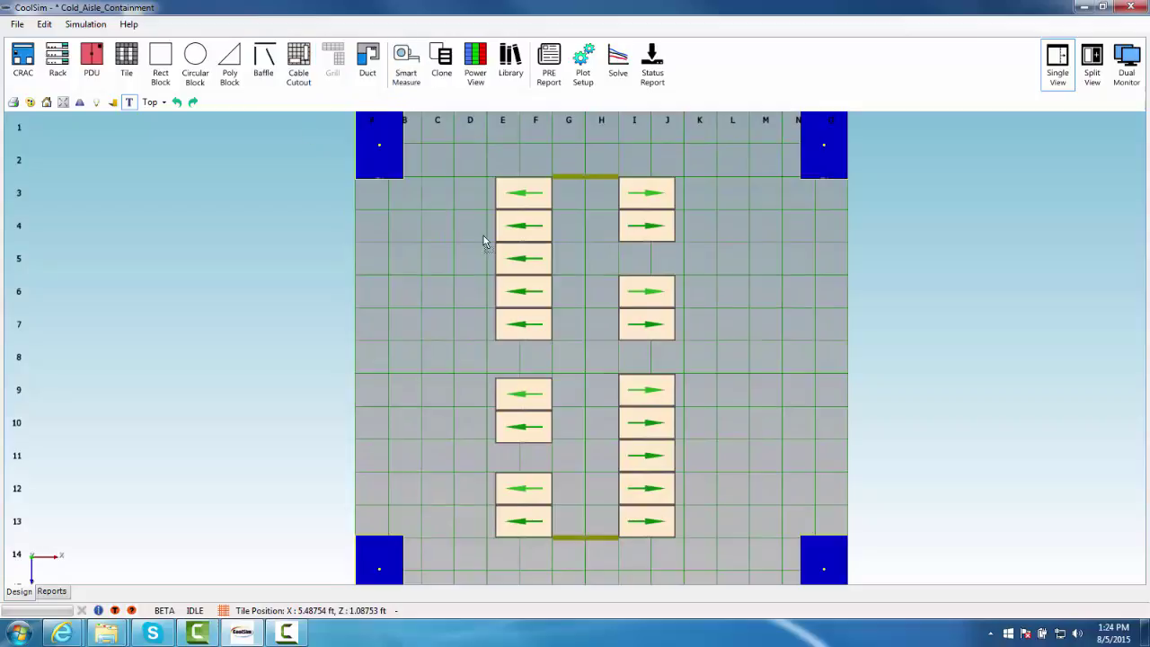
{"action": "left_click_drag", "start_coordinate": [450, 234], "coordinate": [450, 234]}
{"action": "right_click", "coordinate": [453, 235]}
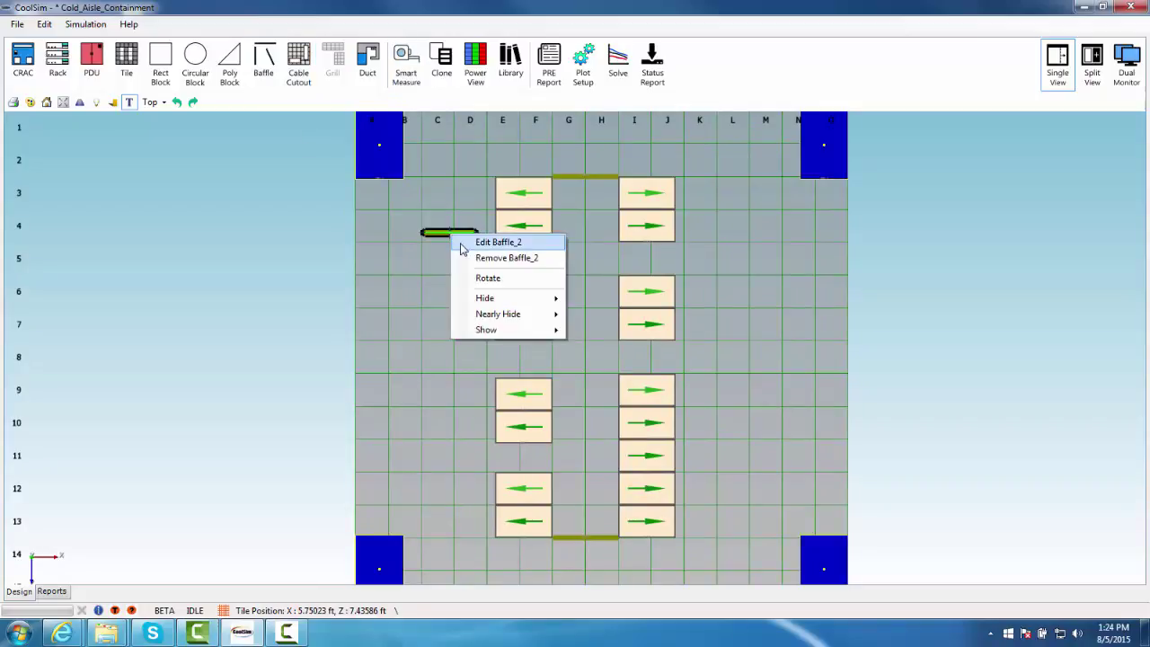
{"action": "key", "text": "Escape"}
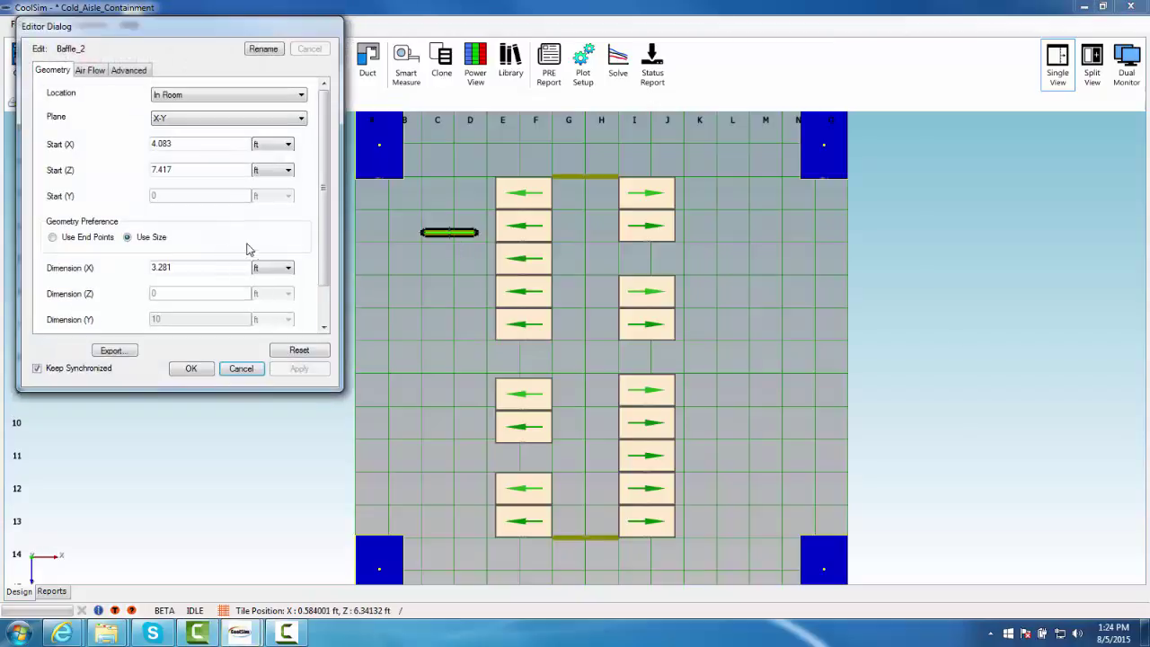
{"action": "left_click", "coordinate": [198, 95]}
{"action": "left_click", "coordinate": [190, 126]}
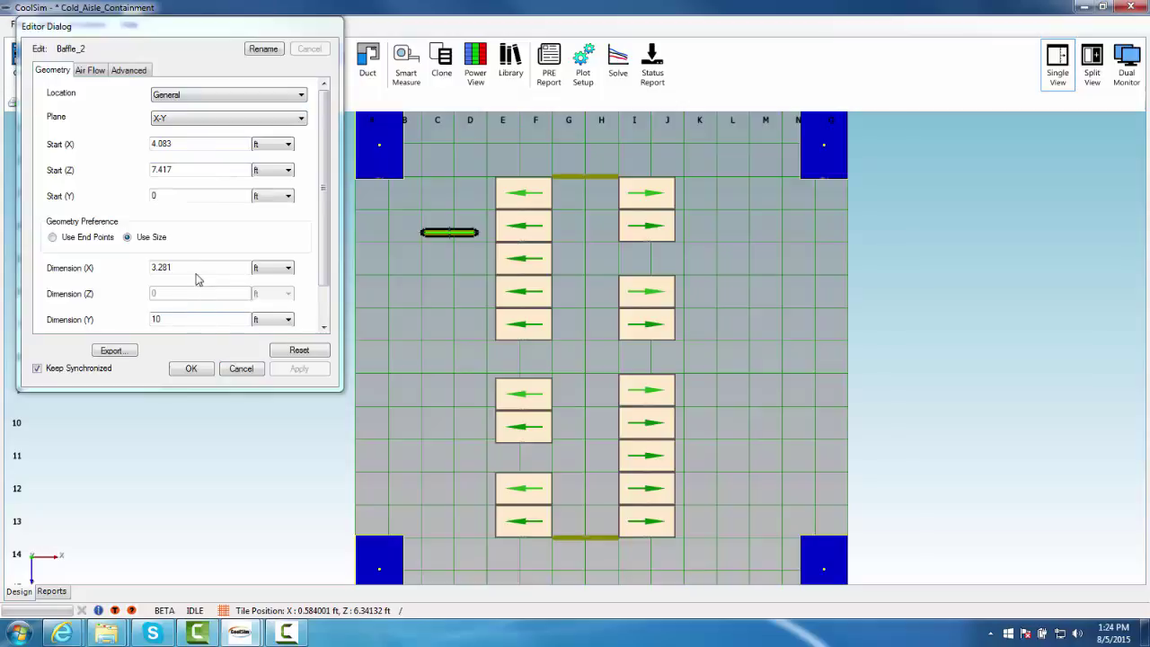
{"action": "left_click", "coordinate": [199, 117]}
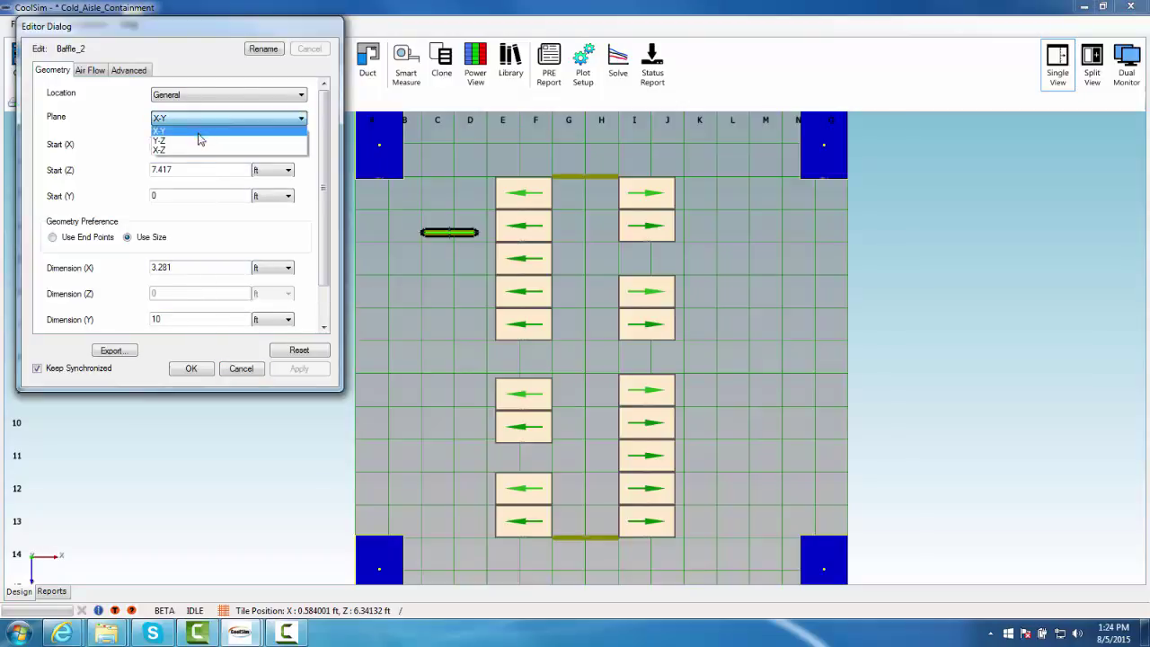
{"action": "left_click", "coordinate": [200, 141]}
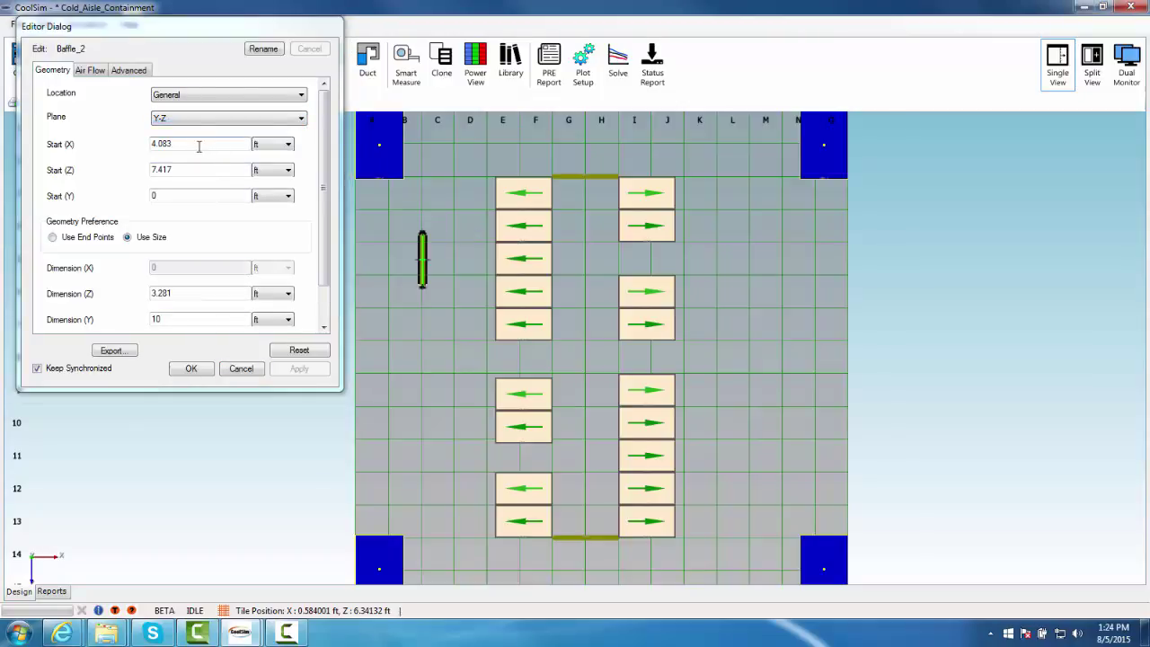
Step: Set the new baffle's Z dimension to 22 ft and its Y dimension to 7 ft
{"action": "left_click_drag", "start_coordinate": [185, 296], "coordinate": [132, 304]}
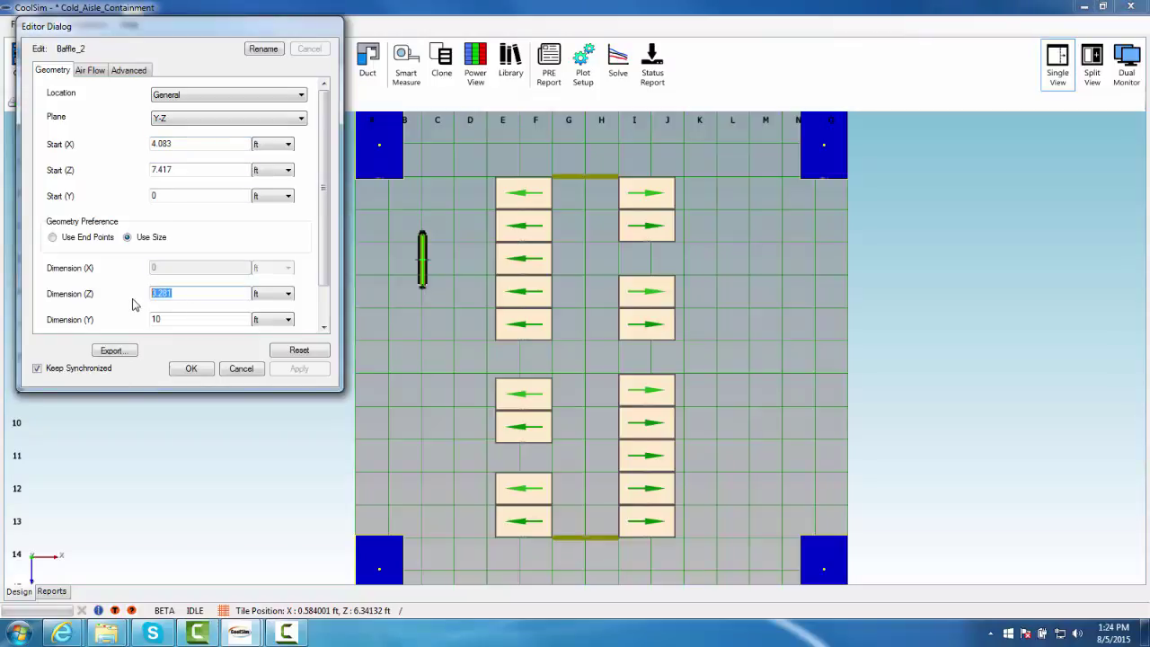
{"action": "type", "text": "22"}
{"action": "left_click_drag", "start_coordinate": [171, 321], "coordinate": [135, 325]}
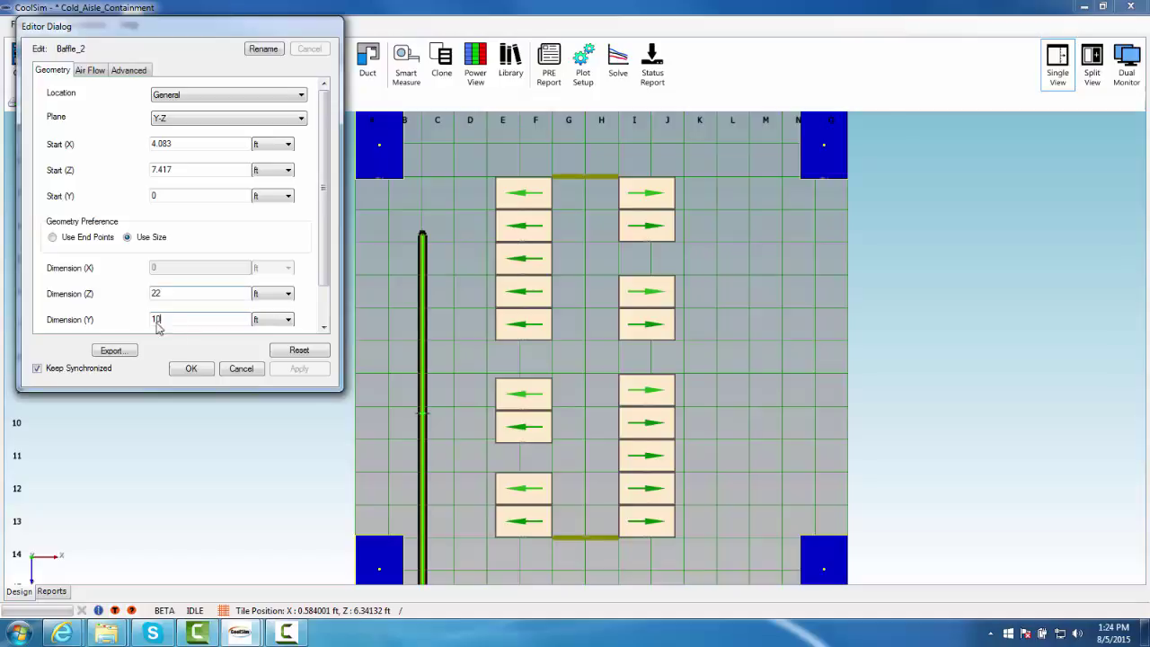
{"action": "type", "text": "7"}
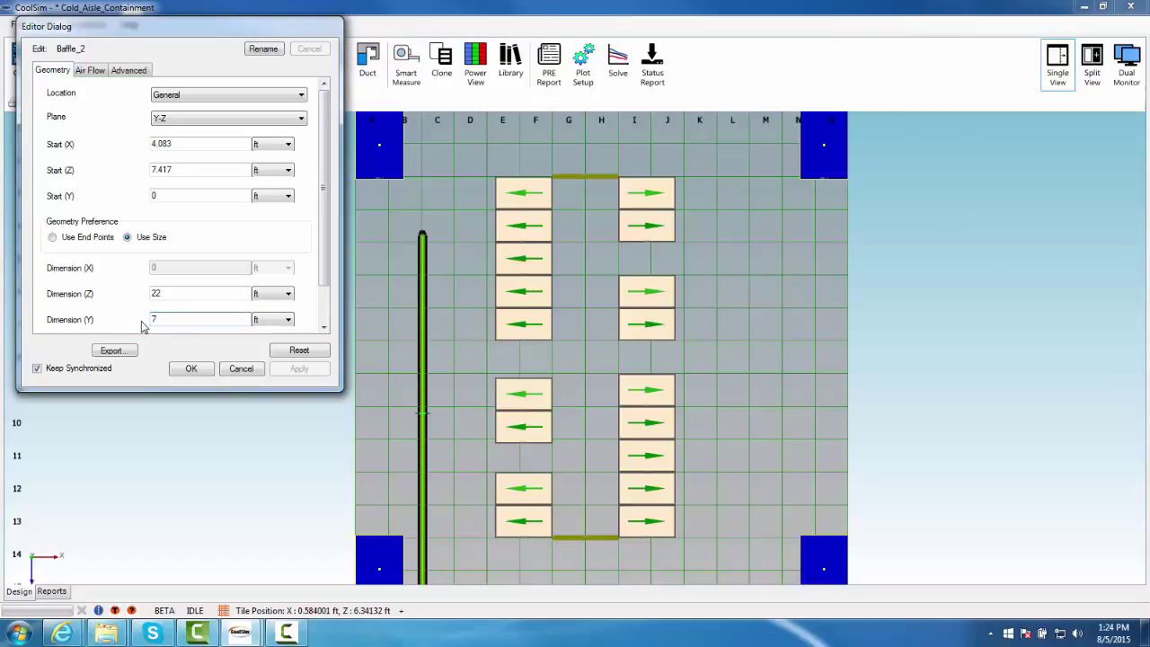
{"action": "left_click", "coordinate": [193, 370]}
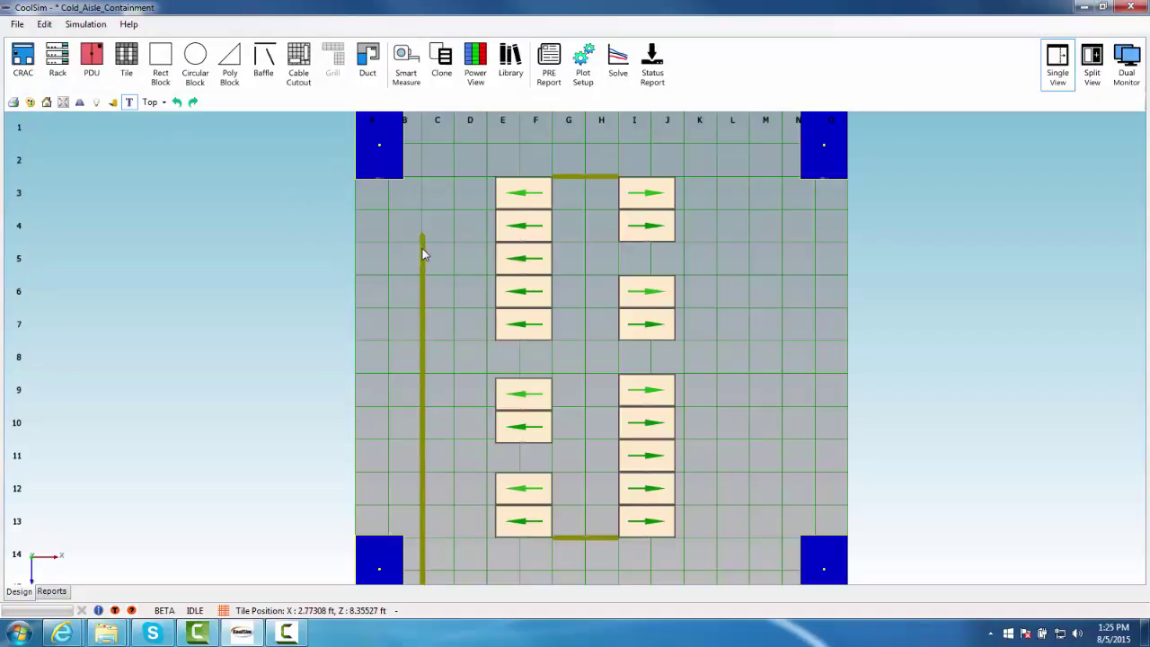
Step: Move the 22 ft baffle to the aisle-side edge of the column E and F racks and hide the five-rack row covering it
{"action": "left_click_drag", "start_coordinate": [424, 254], "coordinate": [558, 196]}
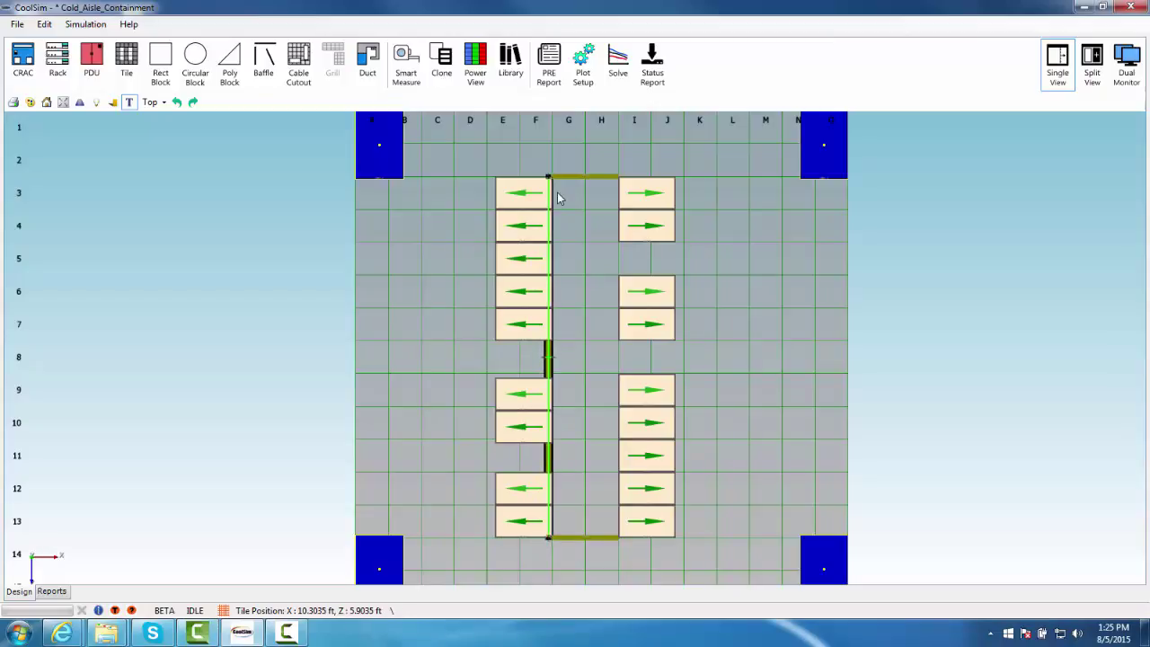
{"action": "scroll", "coordinate": [570, 200], "scroll_direction": "up", "scroll_amount": 3}
{"action": "middle_click_drag", "start_coordinate": [584, 246], "coordinate": [642, 469]}
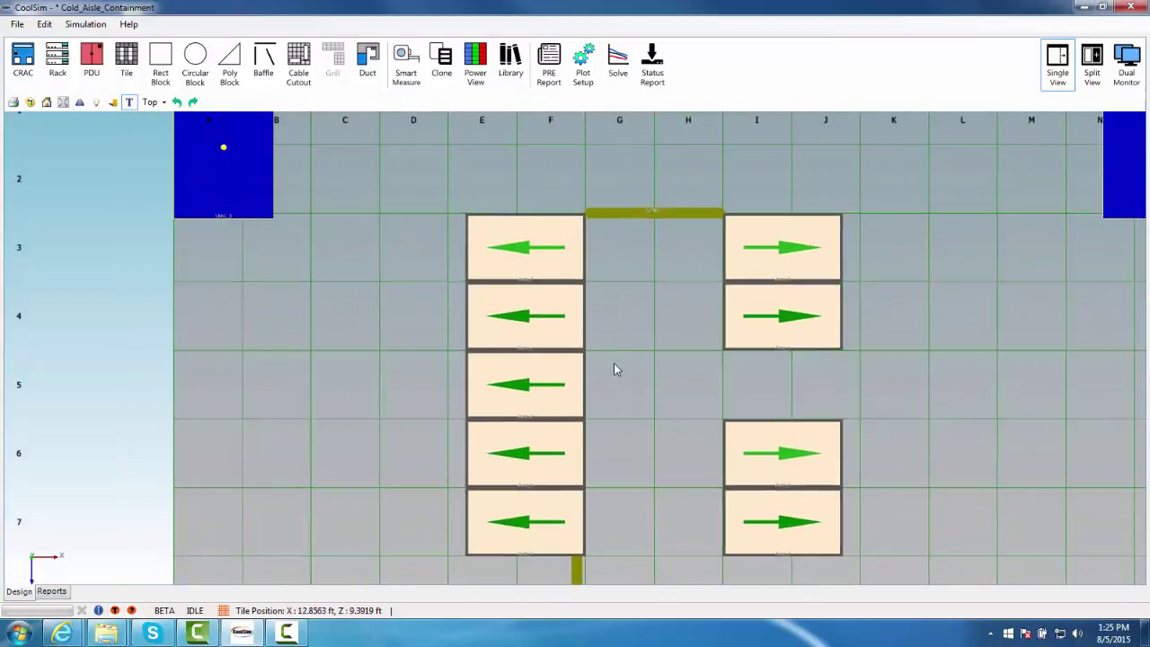
{"action": "scroll", "coordinate": [615, 289], "scroll_direction": "up", "scroll_amount": 6}
{"action": "scroll", "coordinate": [638, 396], "scroll_direction": "down", "scroll_amount": 6}
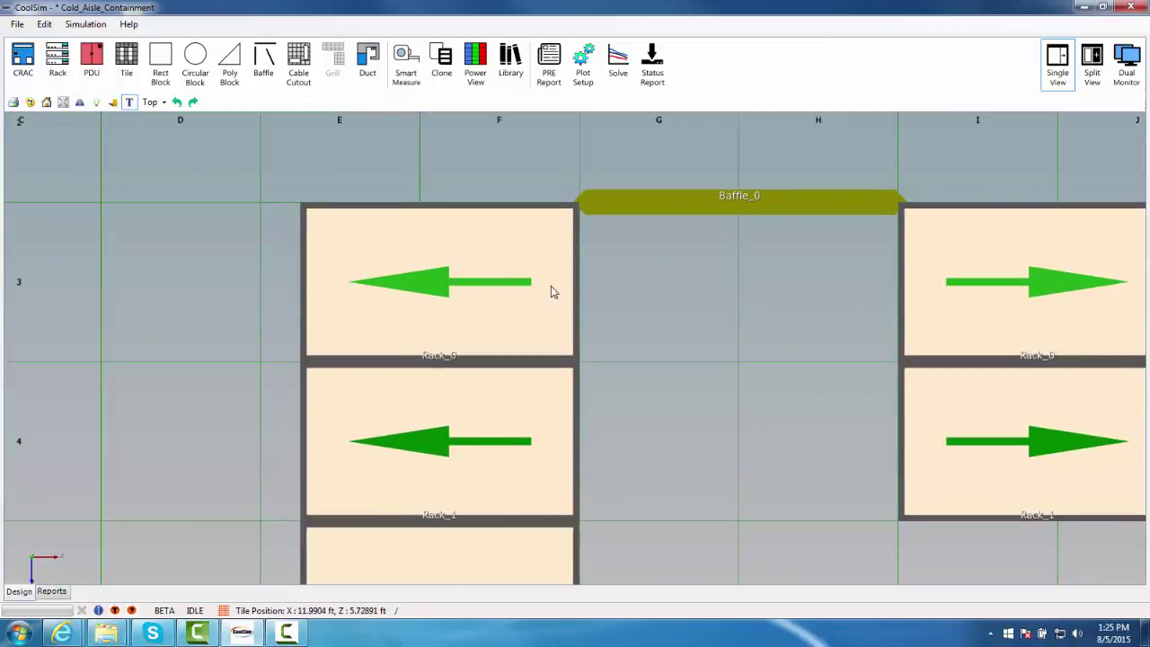
{"action": "left_click", "coordinate": [551, 286]}
{"action": "right_click", "coordinate": [551, 285]}
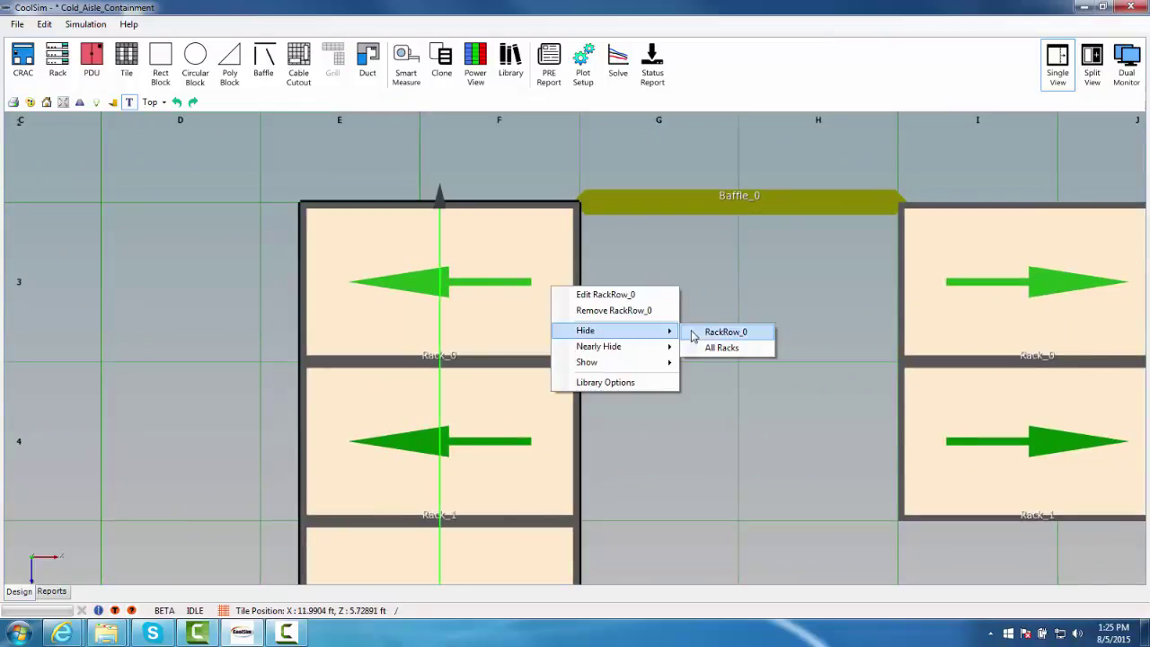
{"action": "left_click", "coordinate": [697, 330]}
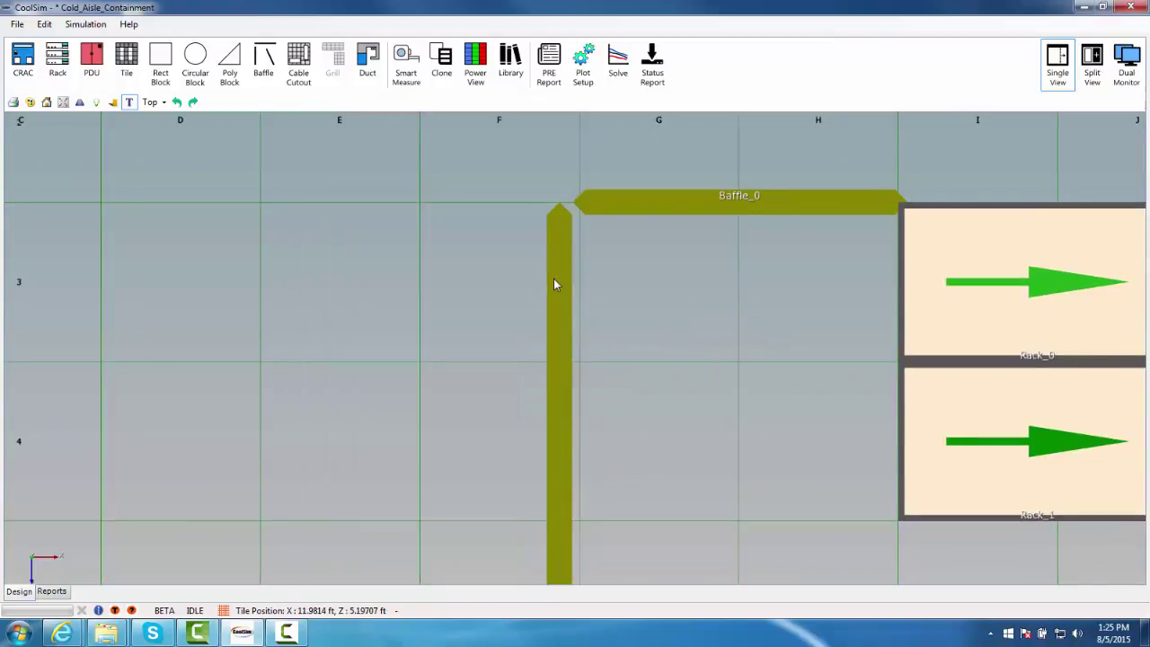
Step: Align the 22 ft baffle with the baffle at the cold aisle's upper end so that their ends meet at the corner
{"action": "left_click", "coordinate": [553, 284]}
{"action": "left_click", "coordinate": [624, 205], "text": "shift"}
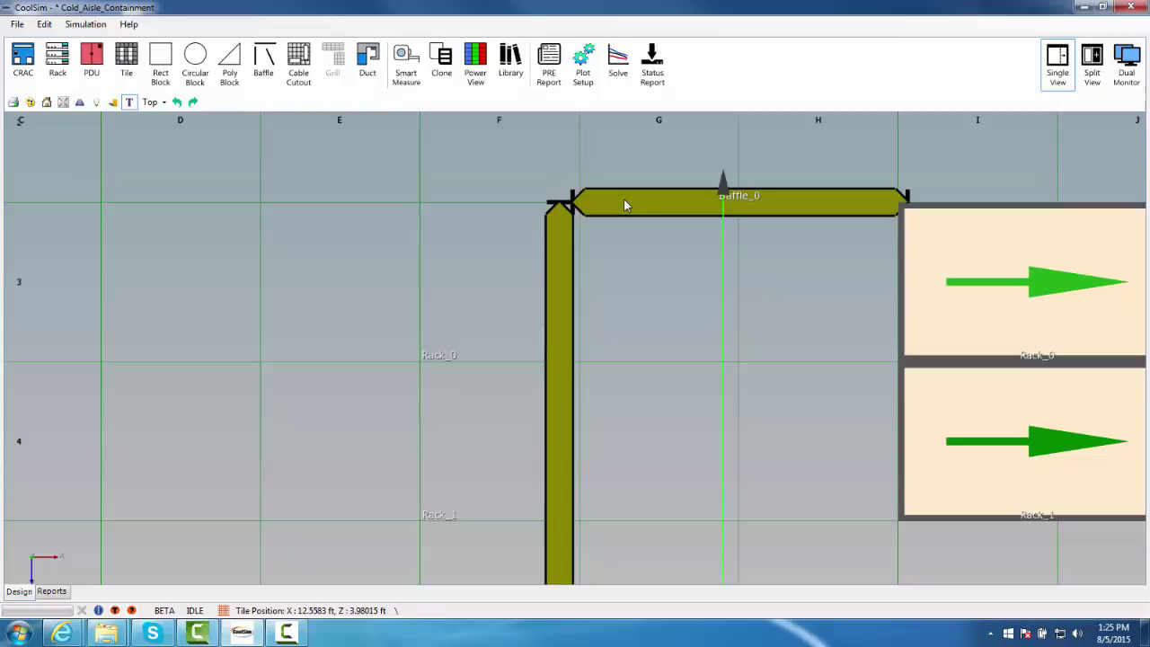
{"action": "right_click", "coordinate": [625, 206]}
{"action": "mouse_move", "coordinate": [718, 246]}
{"action": "left_click", "coordinate": [757, 246]}
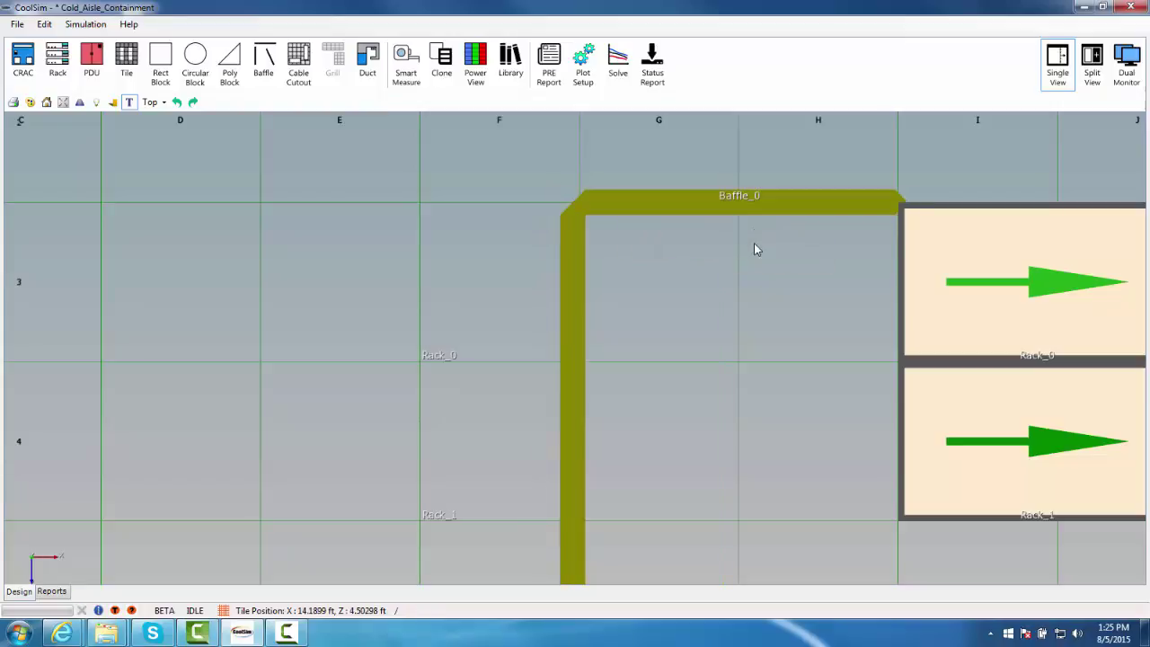
Step: Show all hidden objects and check the rack rows and baffles around the cold aisle in the perspective view
{"action": "right_click", "coordinate": [694, 283]}
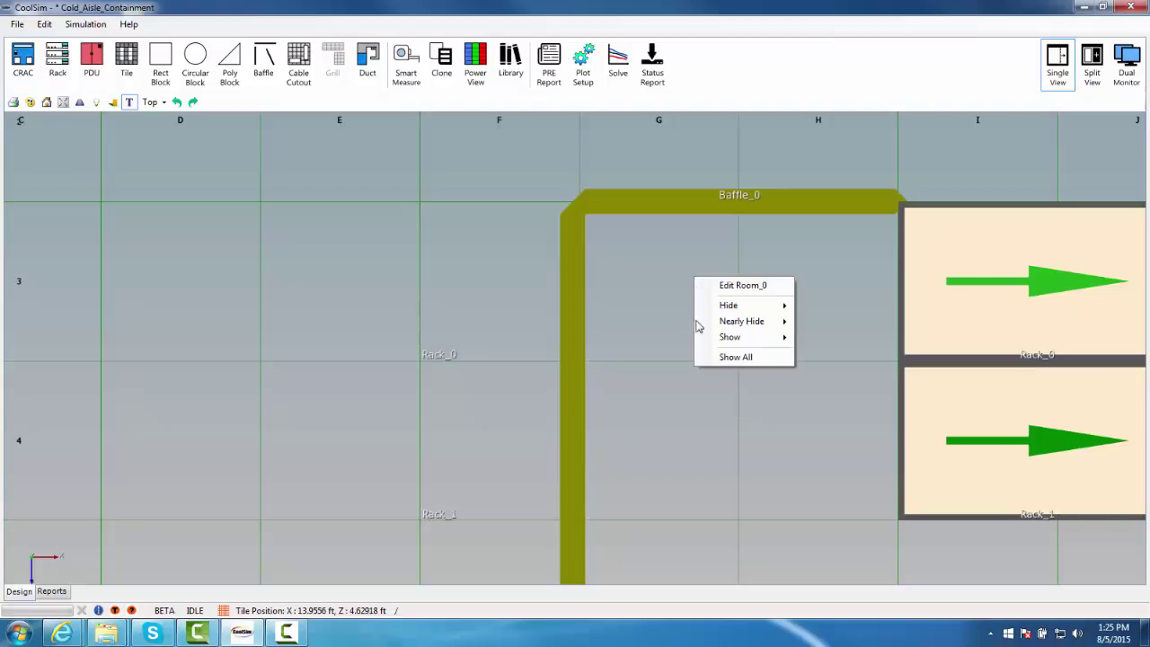
{"action": "left_click", "coordinate": [730, 359]}
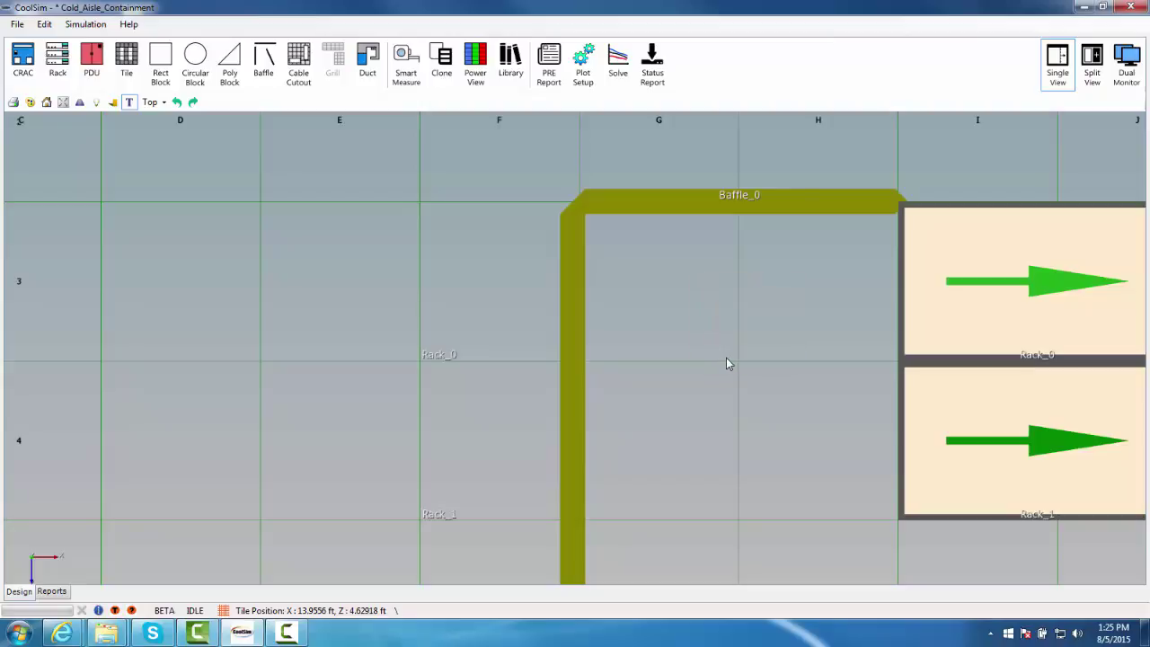
{"action": "scroll", "coordinate": [727, 358], "scroll_direction": "down", "scroll_amount": 3}
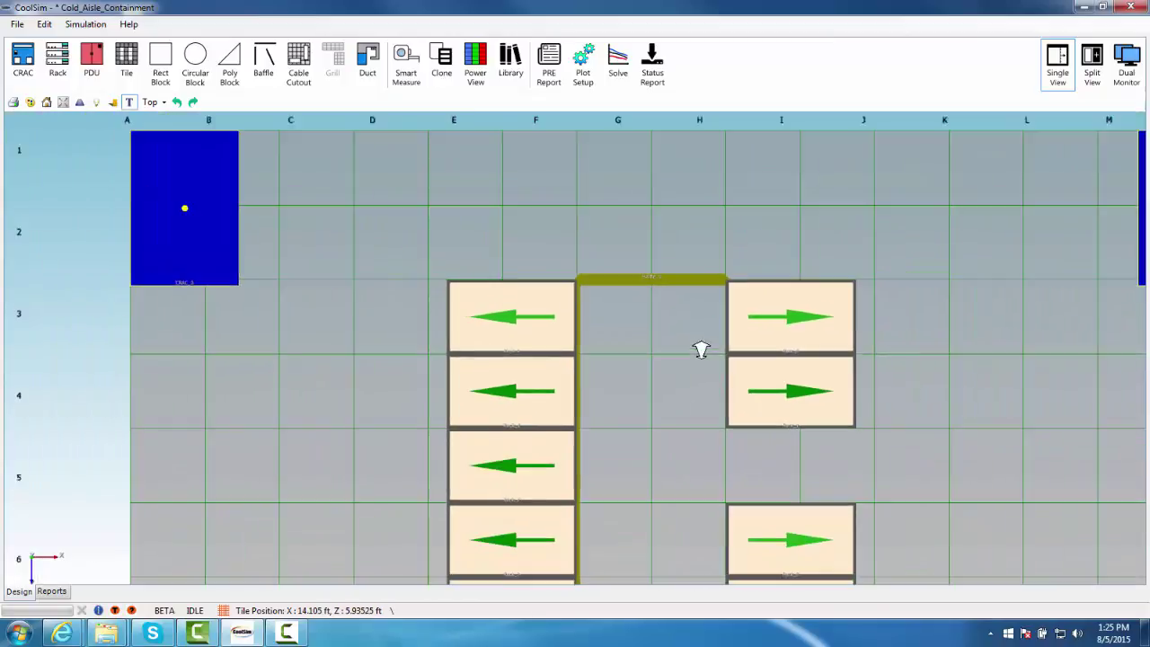
{"action": "left_click", "coordinate": [155, 102]}
{"action": "left_click", "coordinate": [175, 116]}
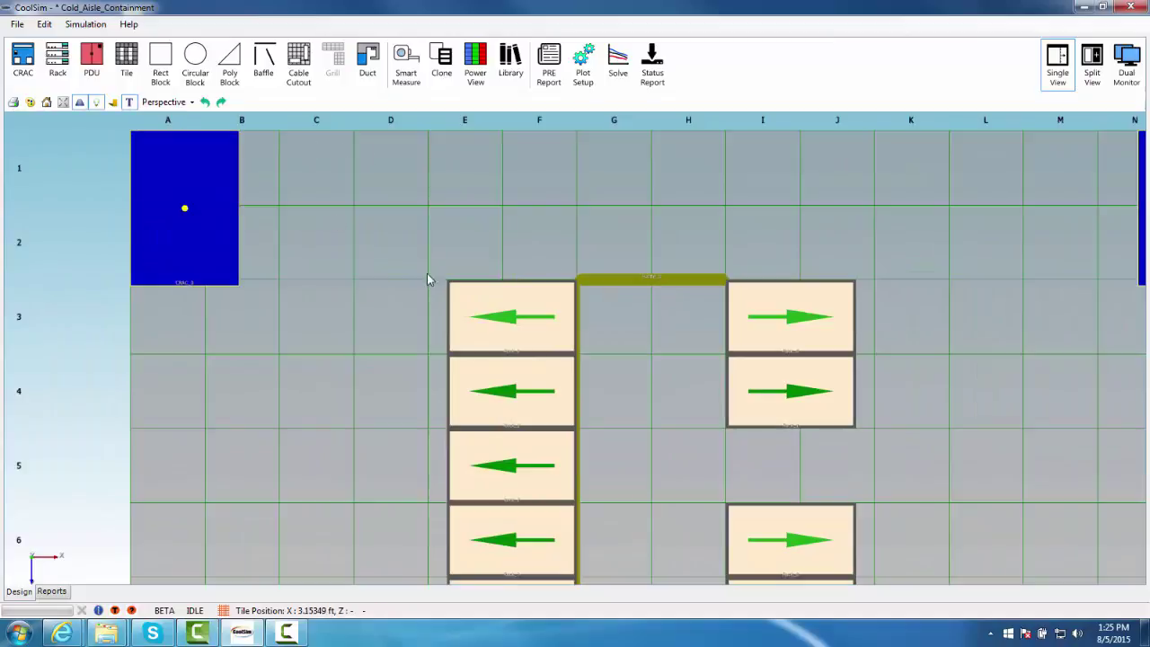
{"action": "scroll", "coordinate": [647, 388], "scroll_direction": "up", "scroll_amount": 3}
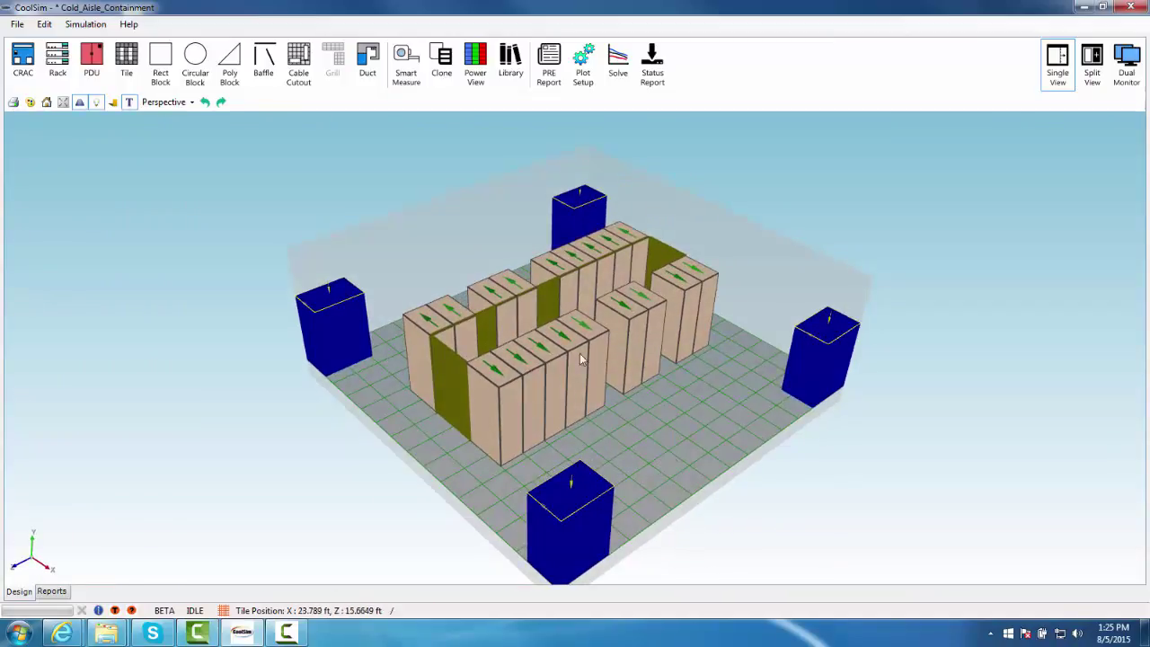
{"action": "scroll", "coordinate": [580, 360], "scroll_direction": "up", "scroll_amount": 5}
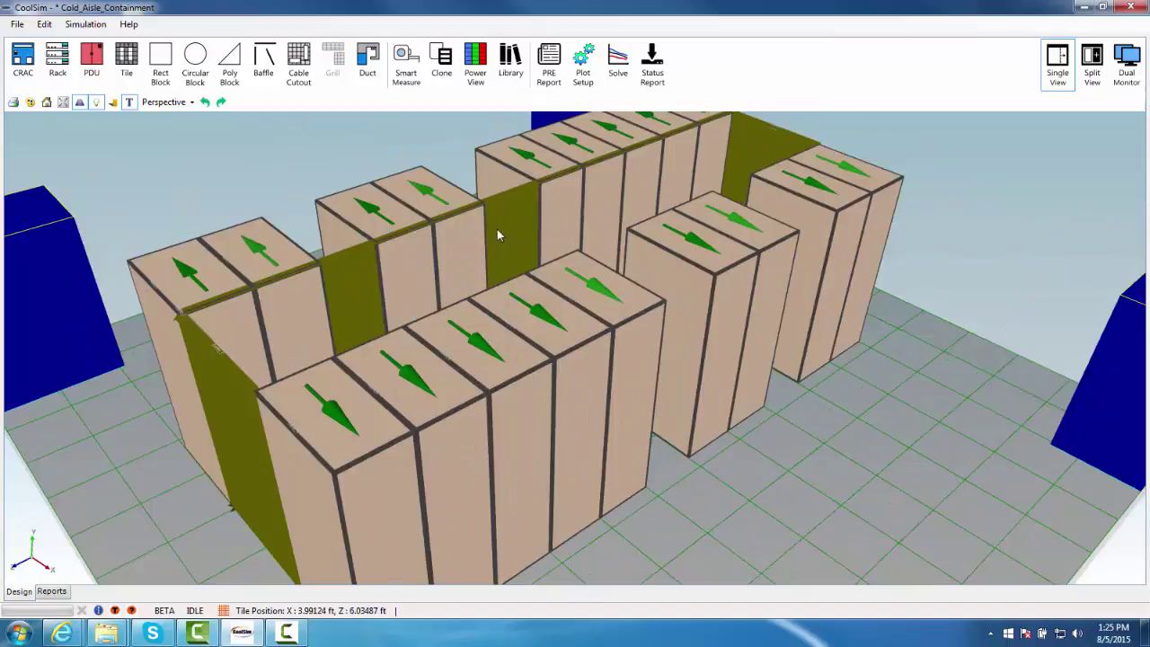
Step: Return to the top view of the whole room and save the model
{"action": "left_click", "coordinate": [182, 104]}
{"action": "left_click", "coordinate": [220, 135]}
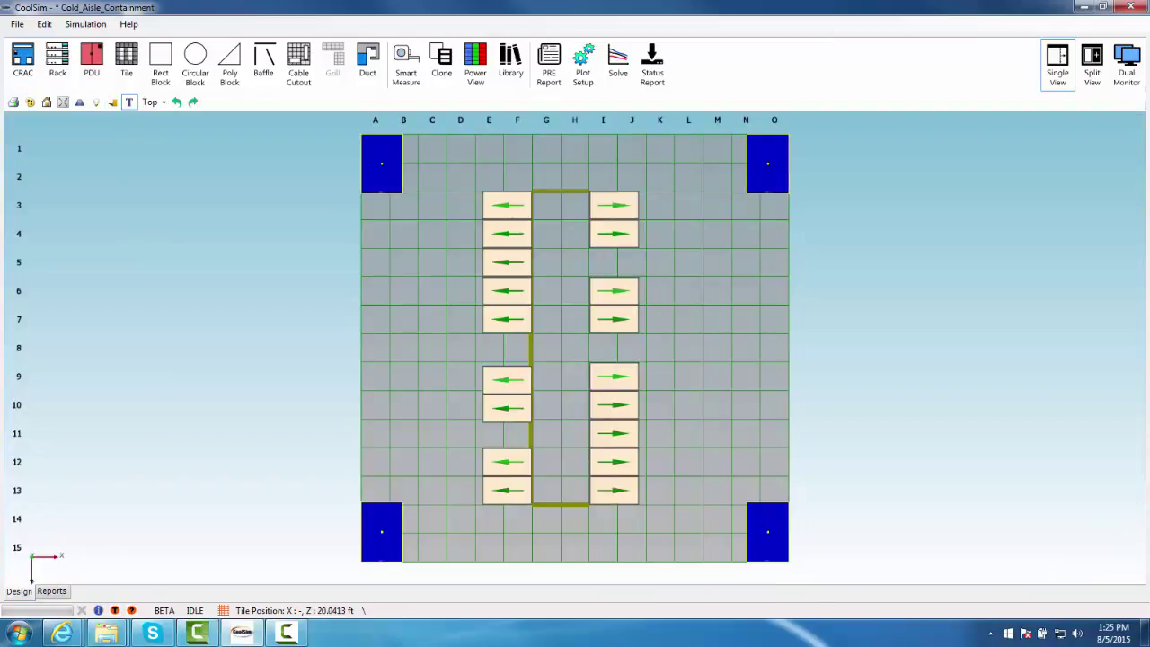
{"action": "key", "text": "ctrl+s"}
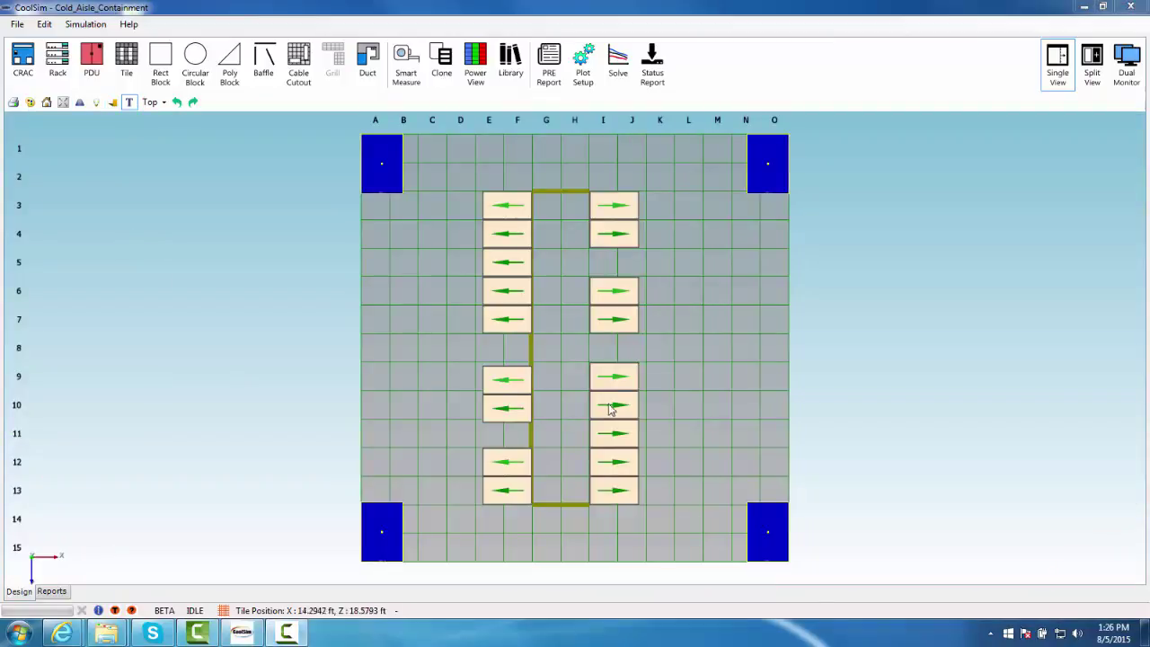
Step: Clone the 22 ft baffle once along X onto the aisle-side edge of the column I and J racks
{"action": "left_click", "coordinate": [531, 351]}
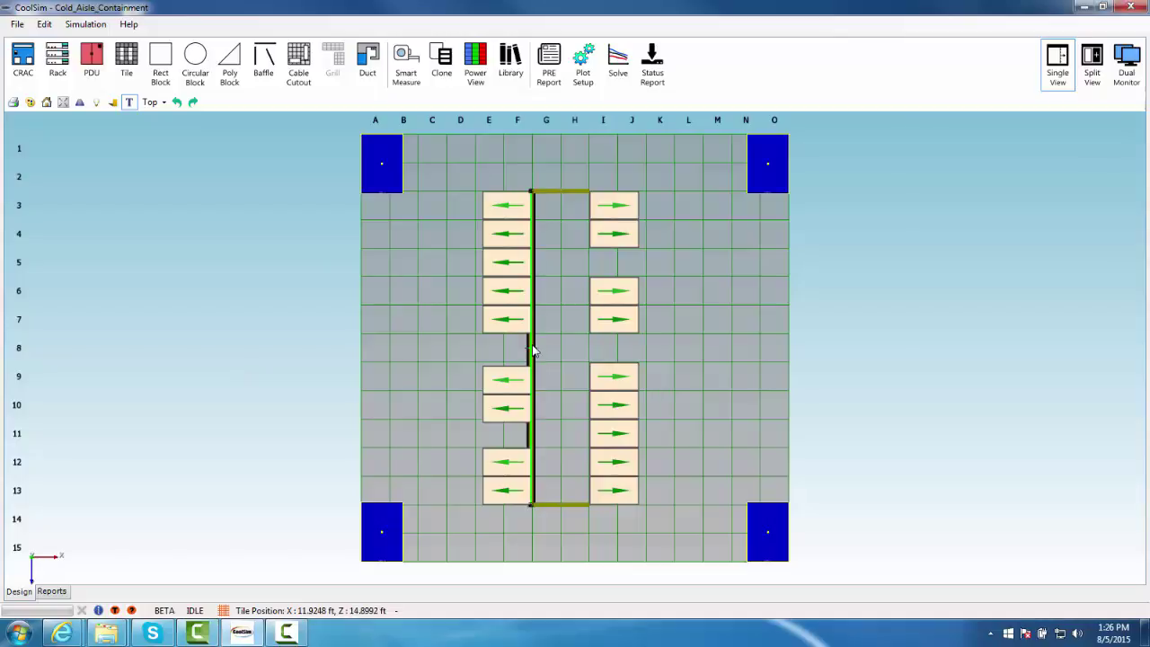
{"action": "left_click", "coordinate": [445, 61]}
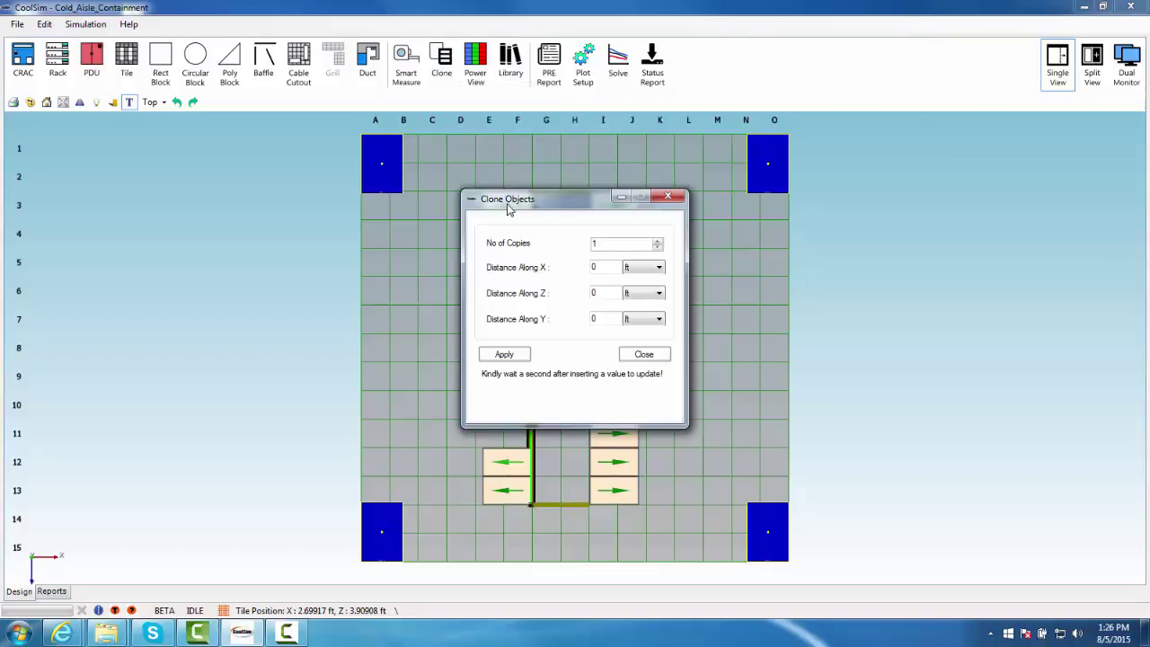
{"action": "left_click_drag", "start_coordinate": [510, 199], "coordinate": [343, 196]}
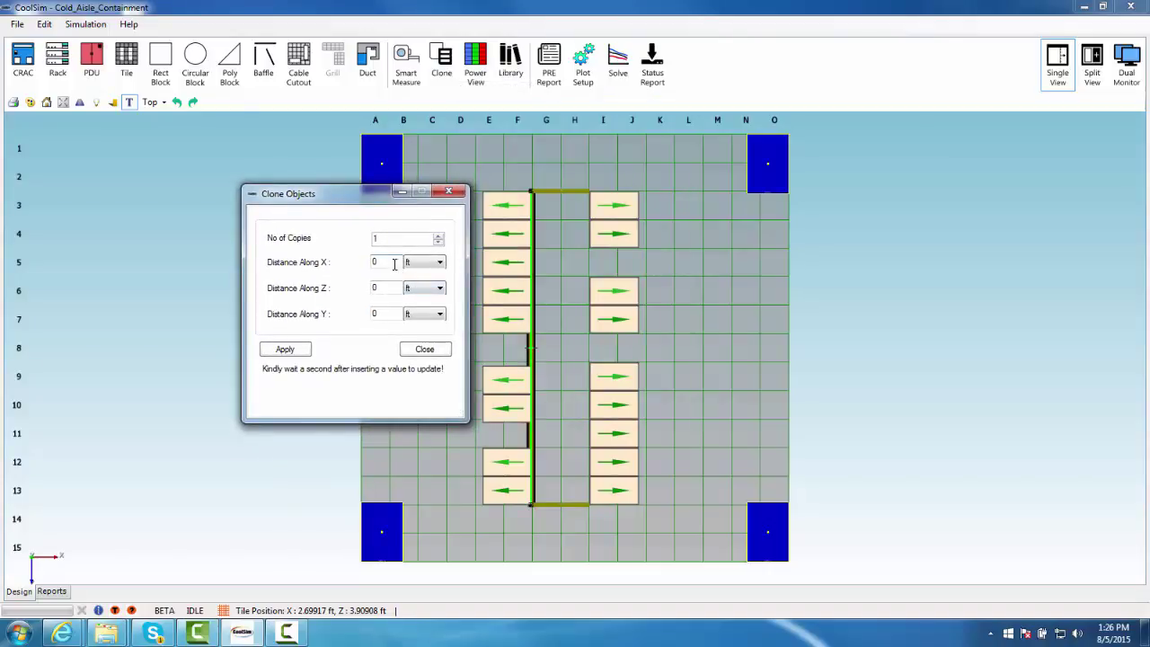
{"action": "double_click", "coordinate": [392, 262]}
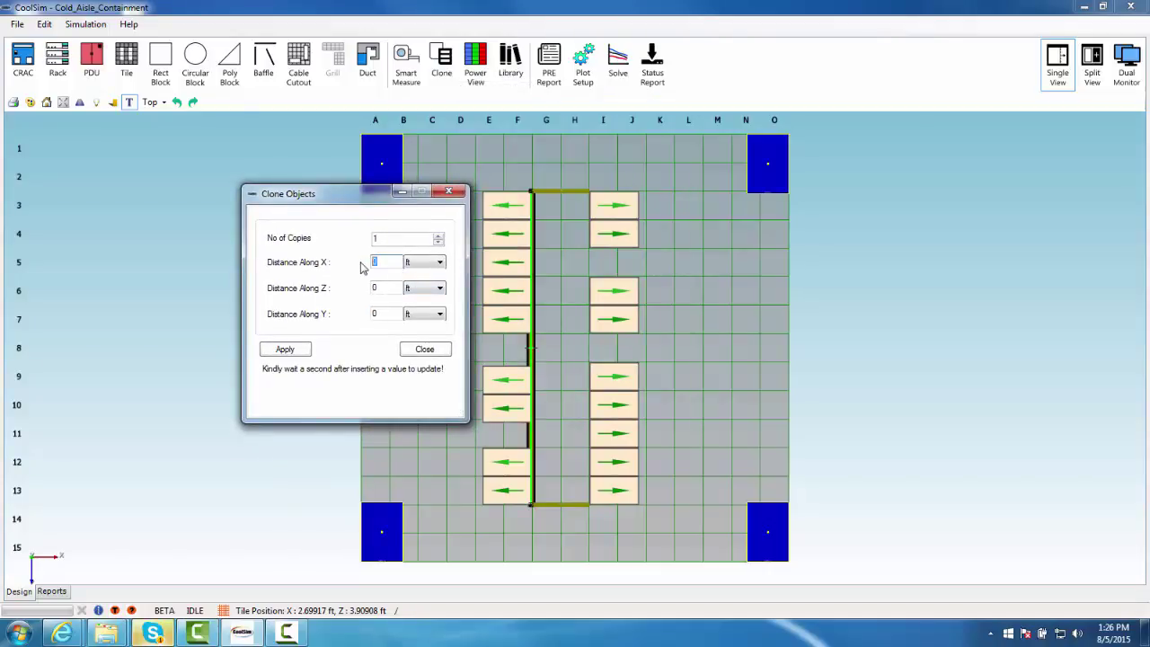
{"action": "left_click", "coordinate": [285, 350]}
{"action": "left_click", "coordinate": [423, 350]}
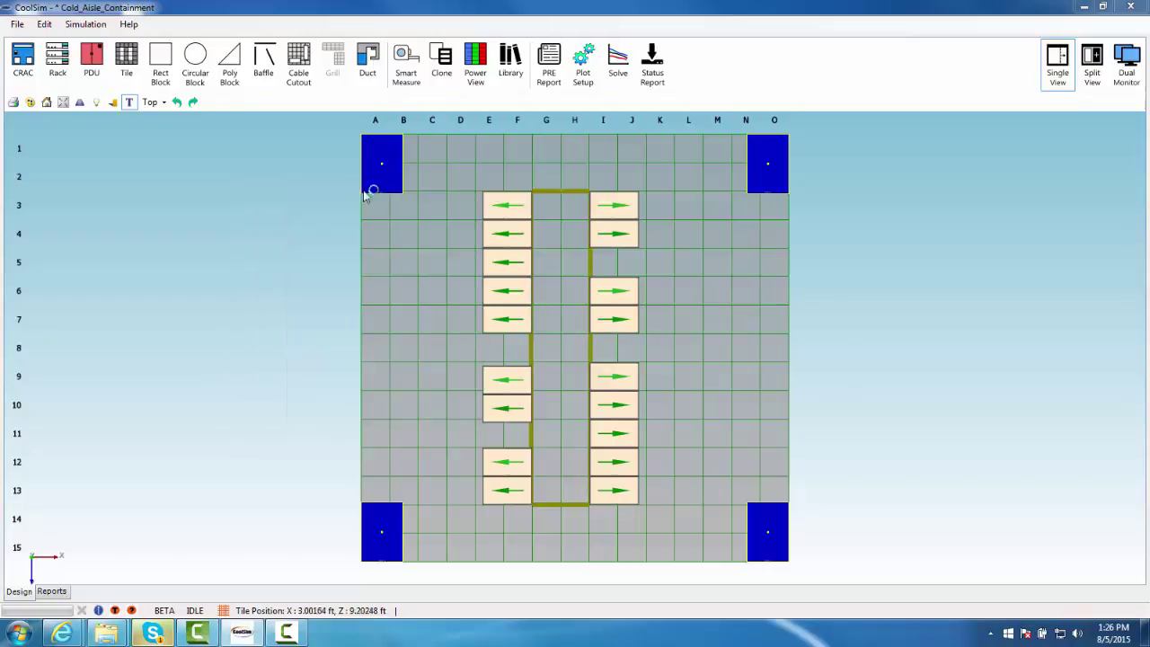
Step: Inspect the baffles on all four sides of the cold aisle in perspective from several angles and return to the top view
{"action": "left_click", "coordinate": [158, 102]}
{"action": "left_click", "coordinate": [167, 117]}
{"action": "left_click_drag", "start_coordinate": [546, 310], "coordinate": [457, 449]}
{"action": "left_click_drag", "start_coordinate": [652, 435], "coordinate": [809, 383]}
{"action": "left_click_drag", "start_coordinate": [588, 383], "coordinate": [626, 457]}
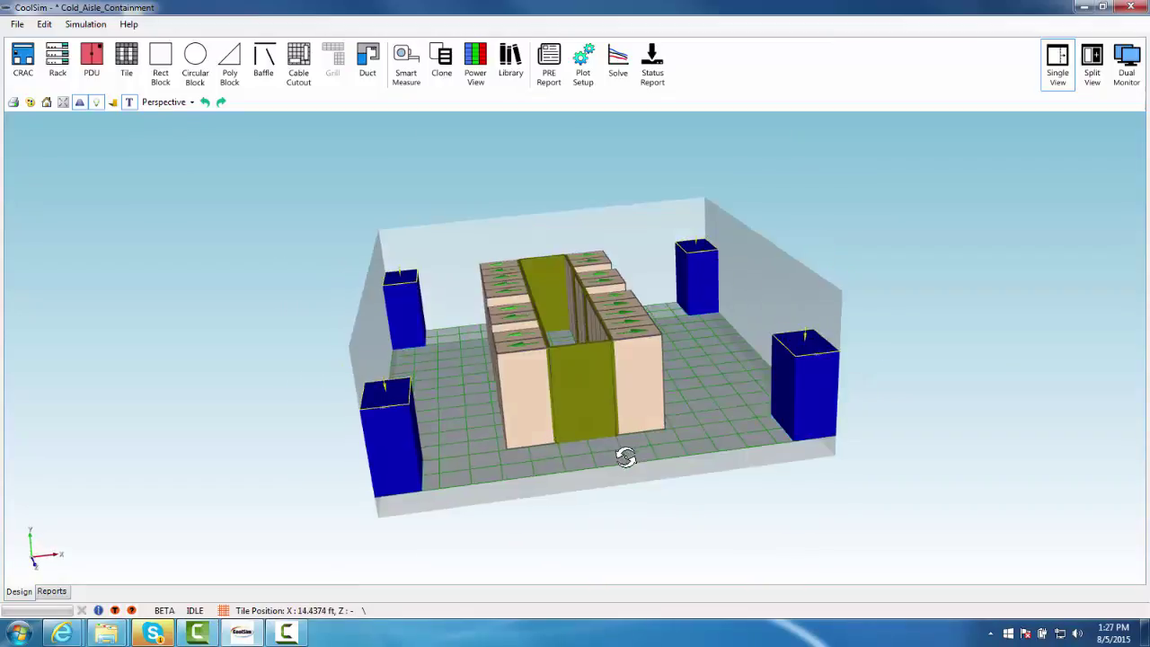
{"action": "scroll", "coordinate": [612, 437], "scroll_direction": "up", "scroll_amount": 5}
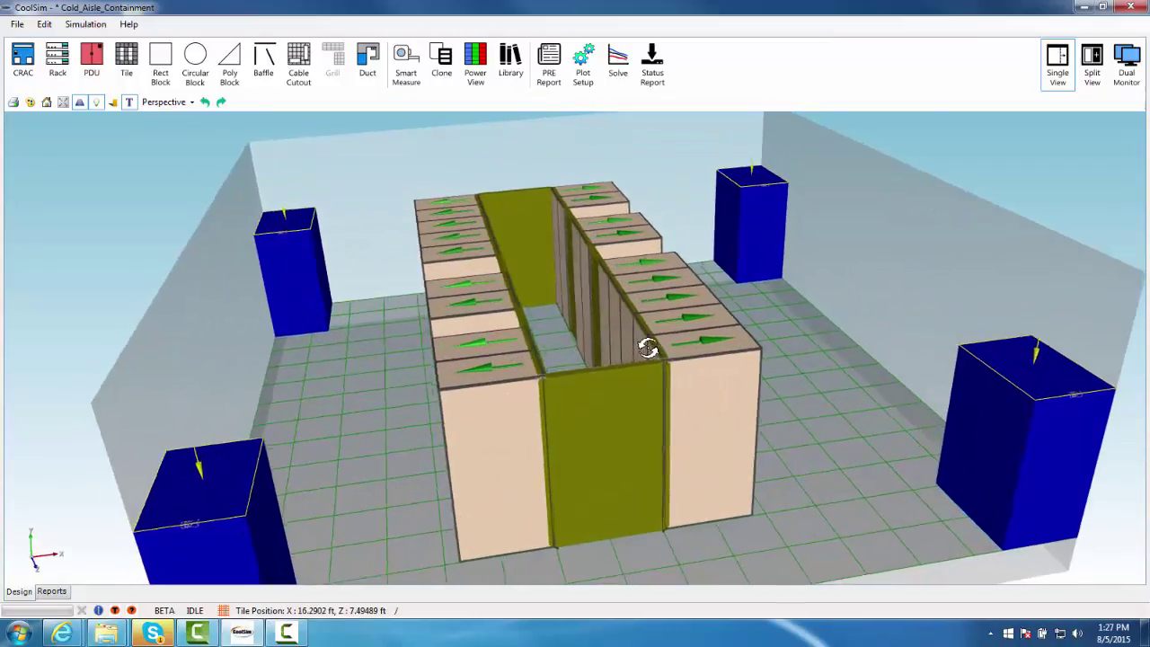
{"action": "left_click_drag", "start_coordinate": [648, 349], "coordinate": [812, 496]}
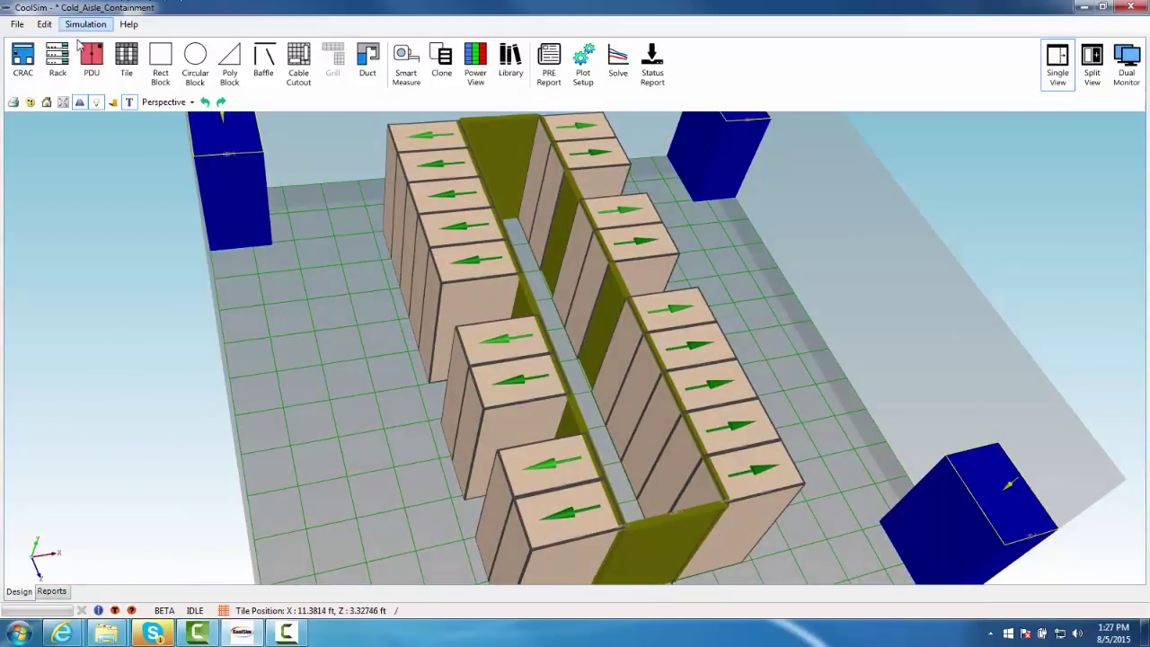
{"action": "left_click", "coordinate": [166, 102]}
{"action": "left_click", "coordinate": [175, 136]}
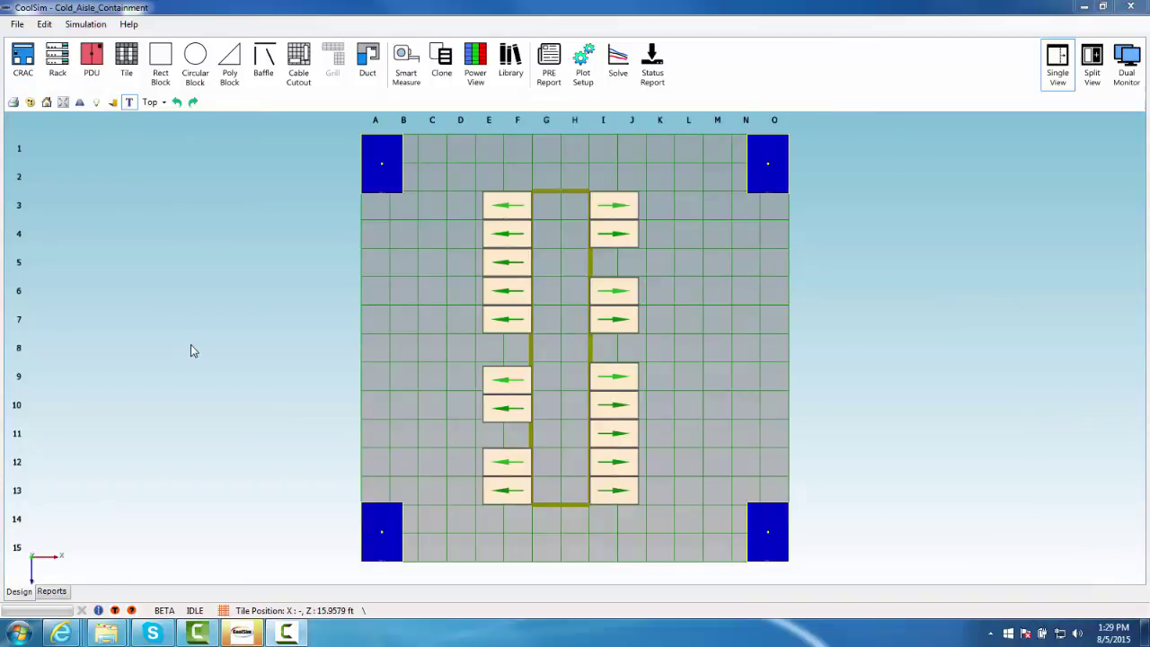
Step: Place a tile row starting at column G, row 3 in the cold aisle and rotate it to run along the aisle
{"action": "left_click_drag", "start_coordinate": [126, 58], "coordinate": [544, 204]}
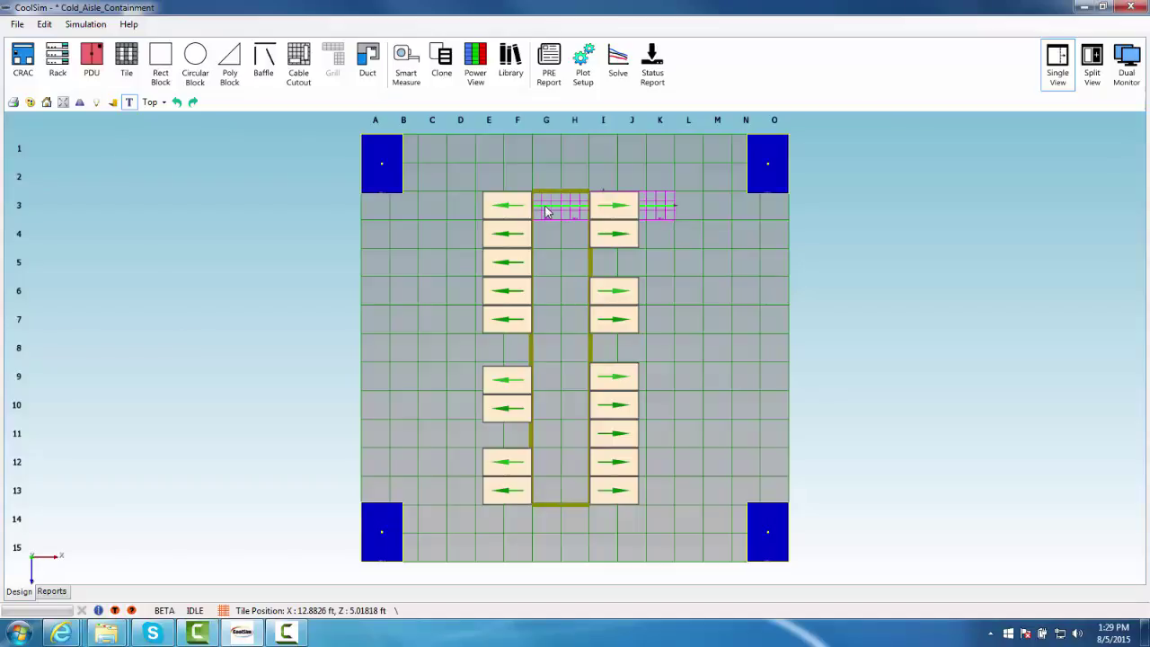
{"action": "right_click", "coordinate": [547, 212]}
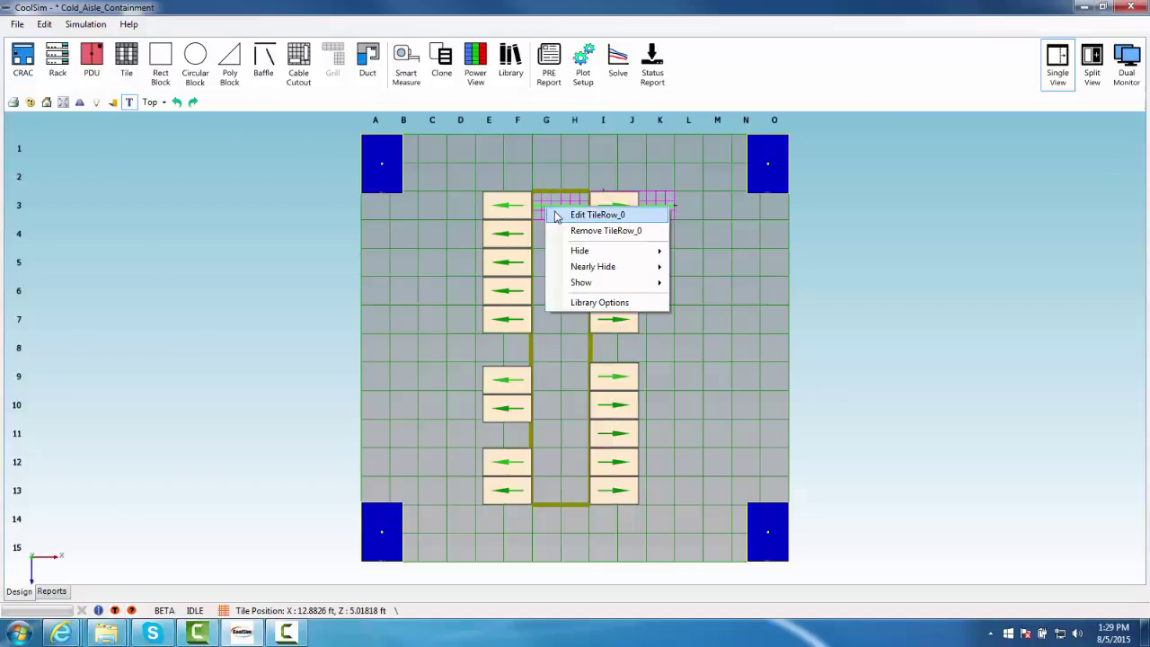
{"action": "left_click", "coordinate": [555, 218]}
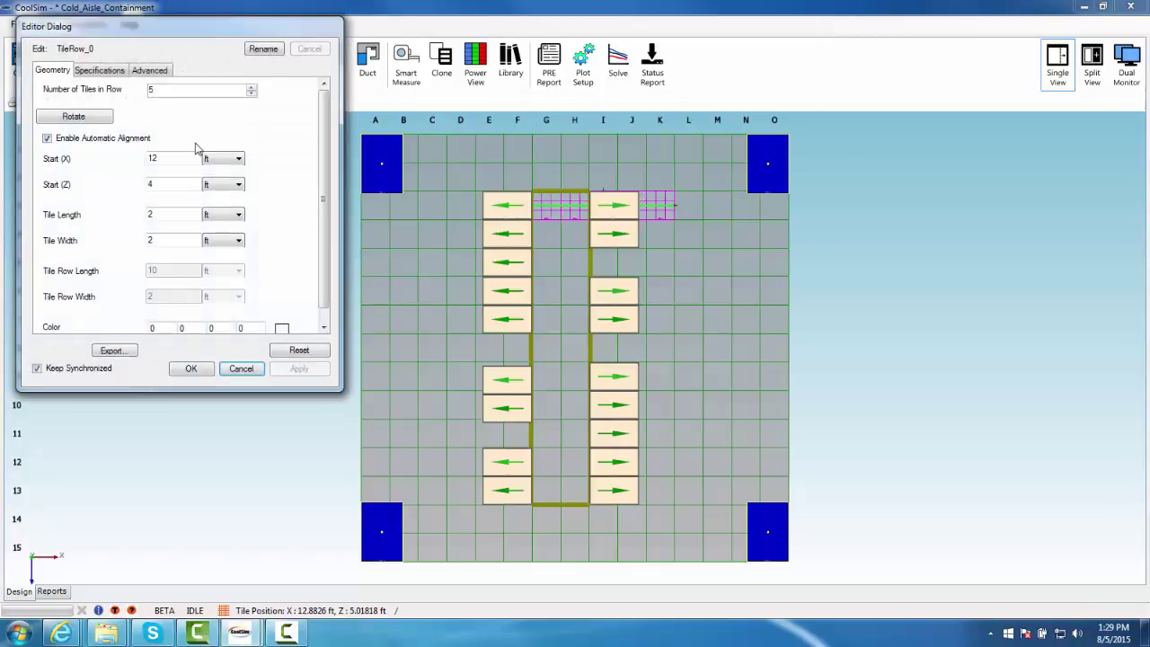
{"action": "left_click", "coordinate": [108, 116]}
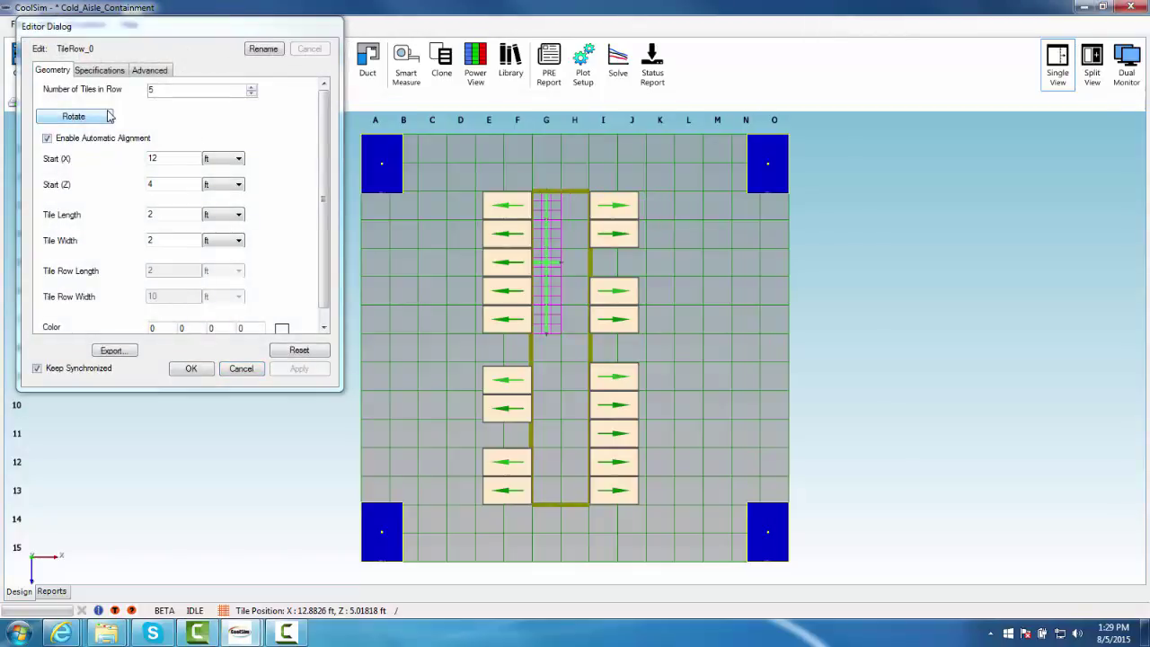
Step: Set the number of tiles in the row to 11 and paste a copy of the row into column H
{"action": "left_click", "coordinate": [252, 88]}
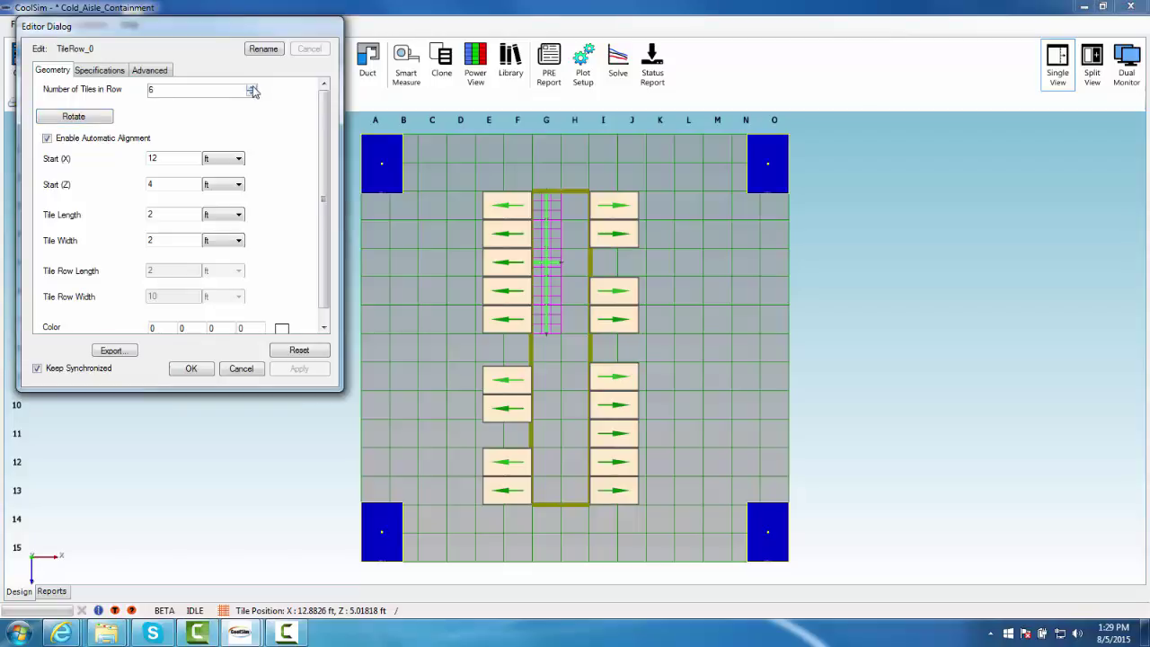
{"action": "left_click", "coordinate": [252, 88]}
{"action": "left_click", "coordinate": [253, 88]}
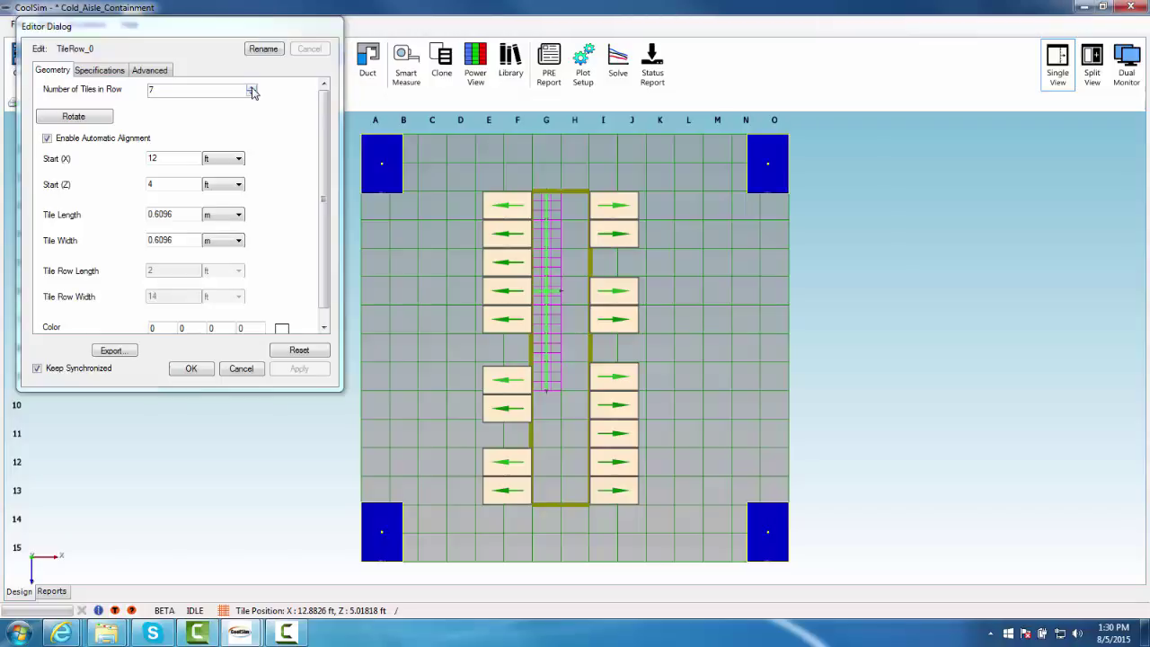
{"action": "triple_click", "coordinate": [253, 88]}
{"action": "left_click", "coordinate": [253, 90]}
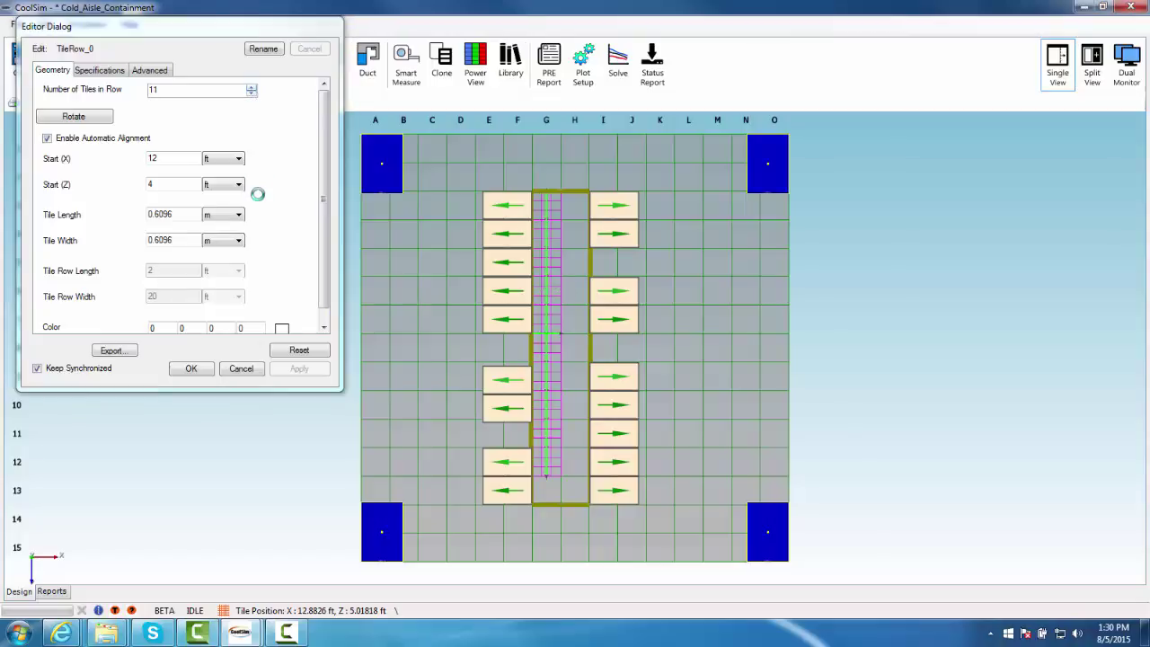
{"action": "left_click", "coordinate": [191, 370]}
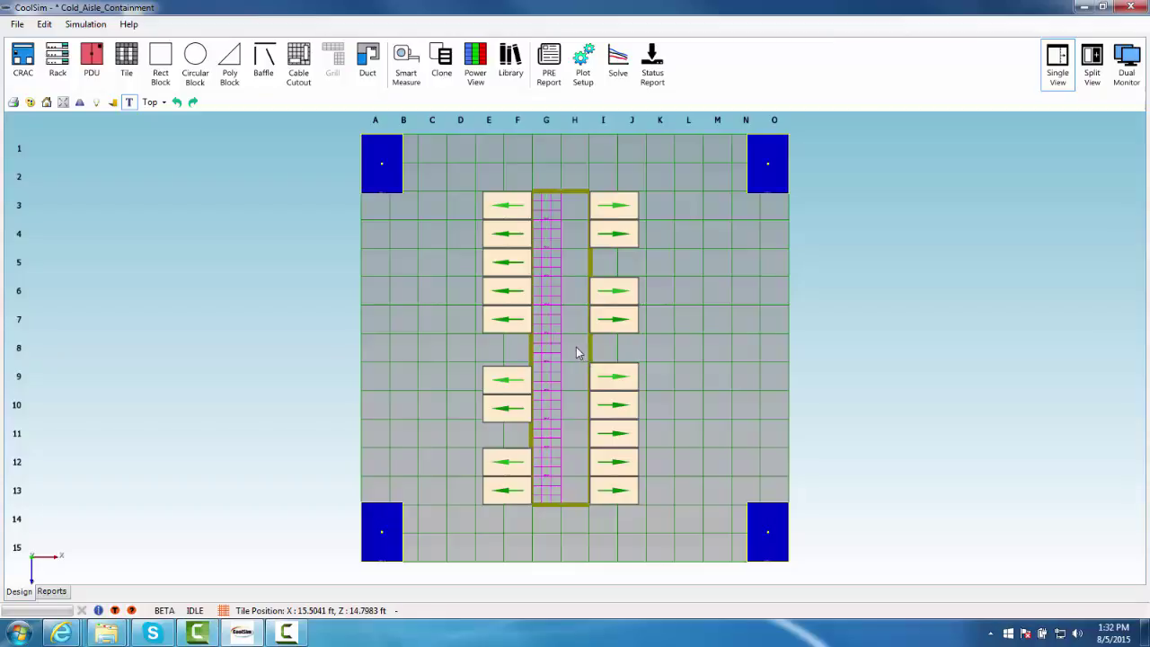
{"action": "key", "text": "ctrl+v"}
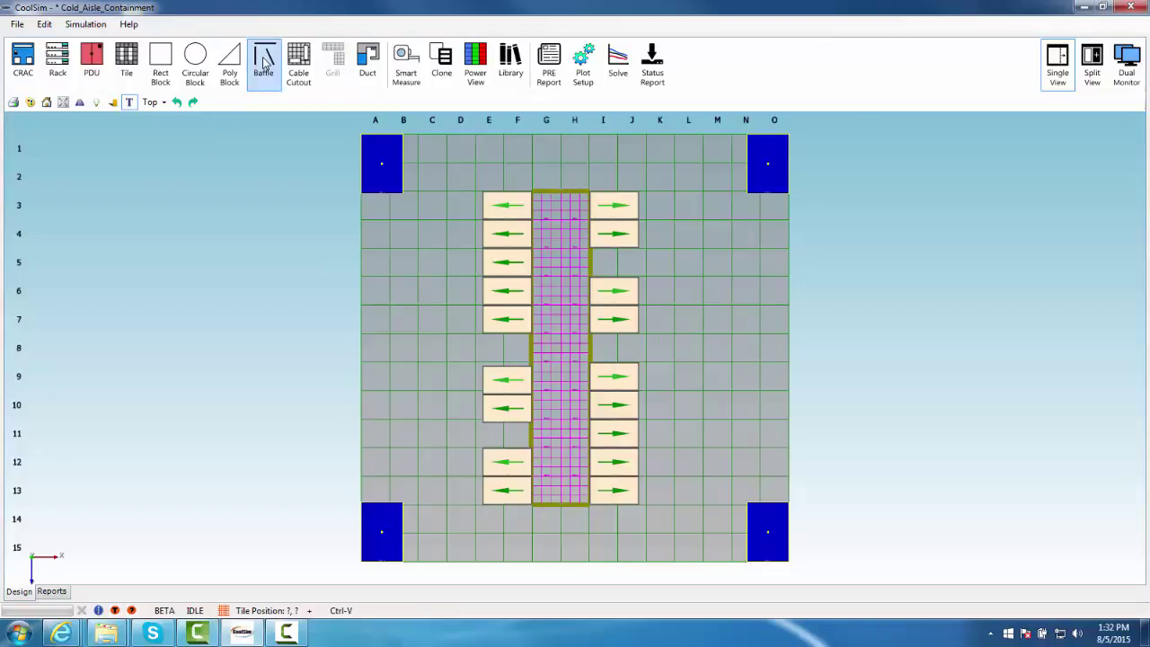
Step: Place a new baffle in columns A to C at tile row 5 and set its plane to X-Z
{"action": "left_click", "coordinate": [409, 266]}
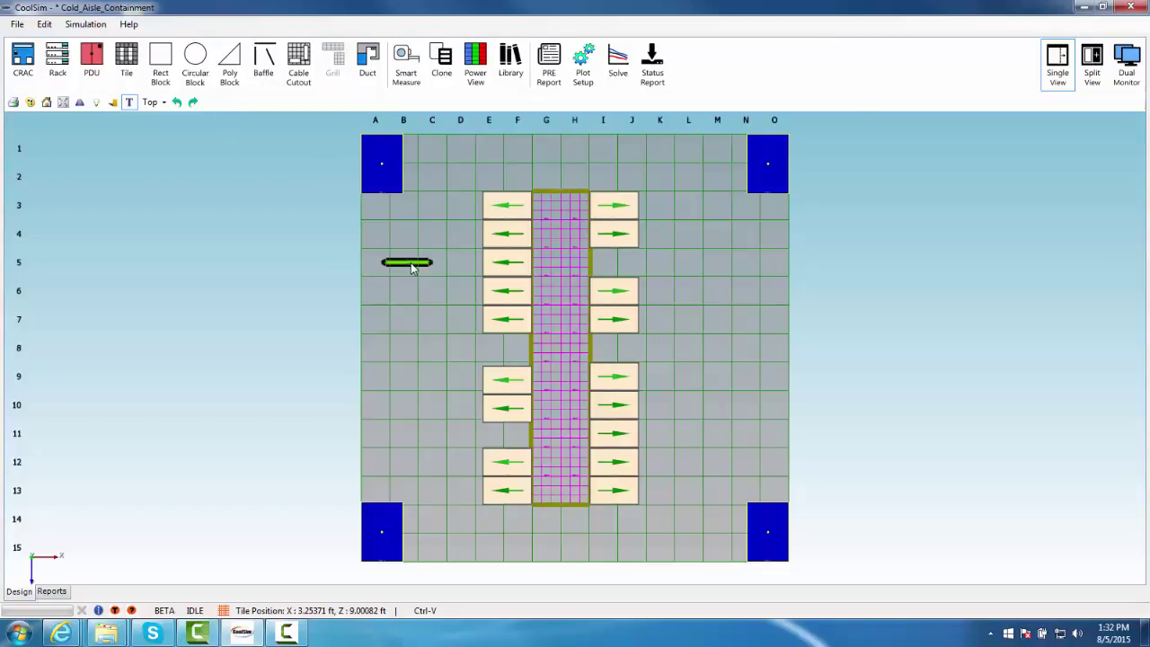
{"action": "right_click", "coordinate": [412, 263]}
{"action": "left_click", "coordinate": [421, 270]}
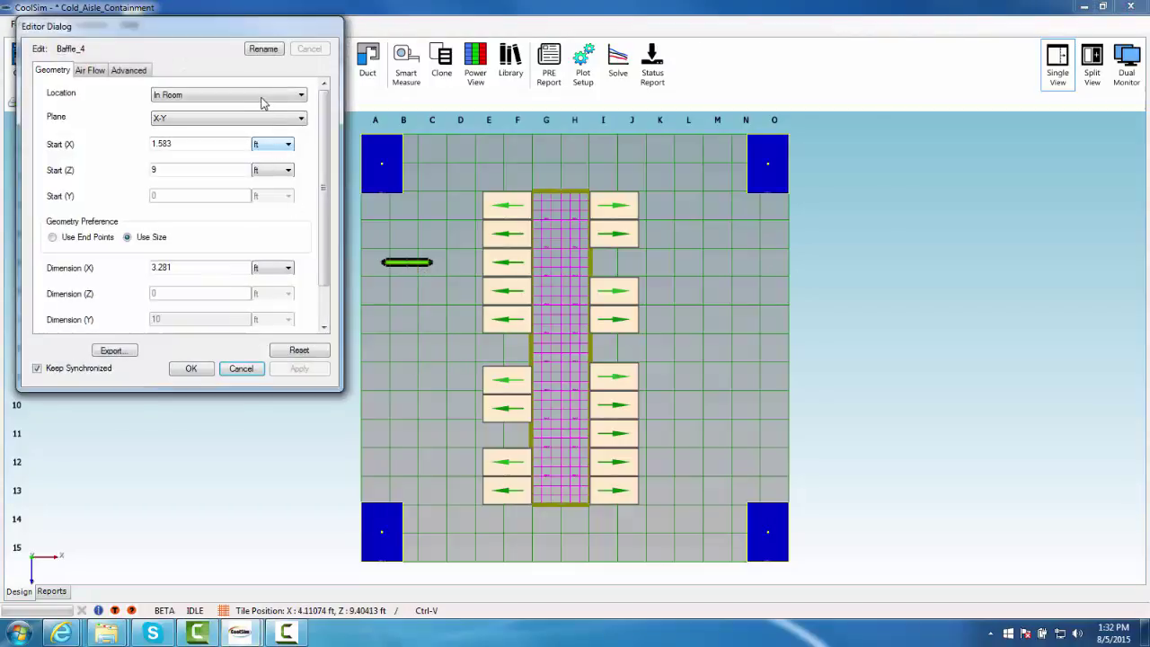
{"action": "left_click", "coordinate": [261, 117]}
{"action": "left_click", "coordinate": [265, 157]}
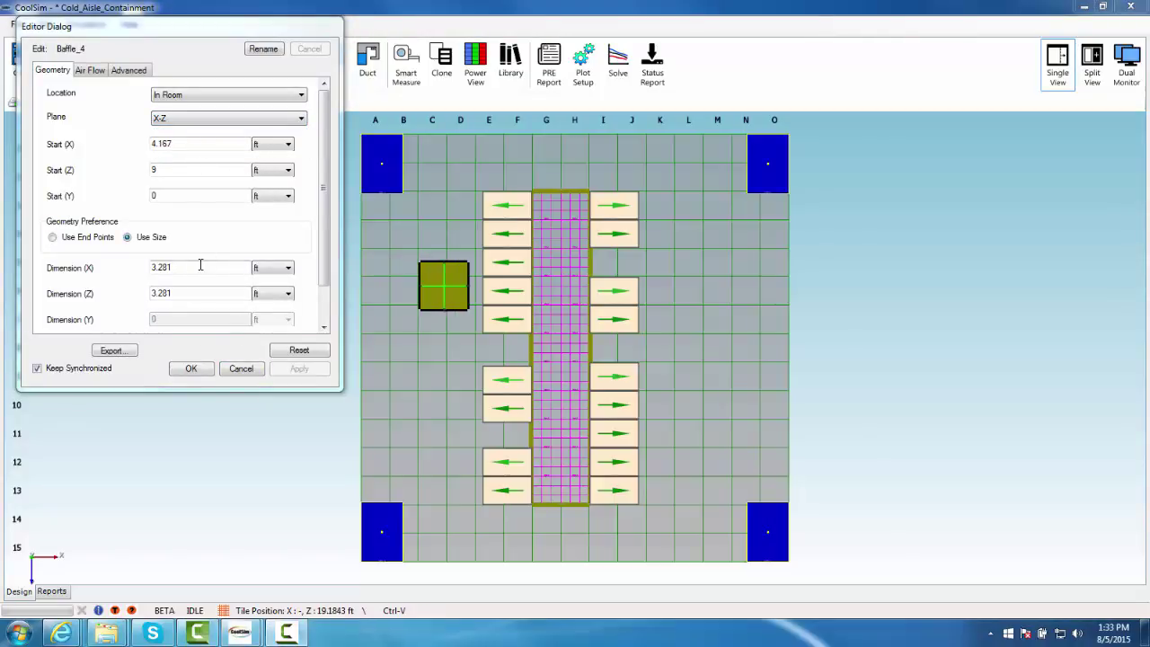
Step: Set the new horizontal baffle's X dimension to 4.2 ft and its Z dimension to 22 ft
{"action": "left_click_drag", "start_coordinate": [201, 266], "coordinate": [97, 280]}
{"action": "type", "text": "4.2"}
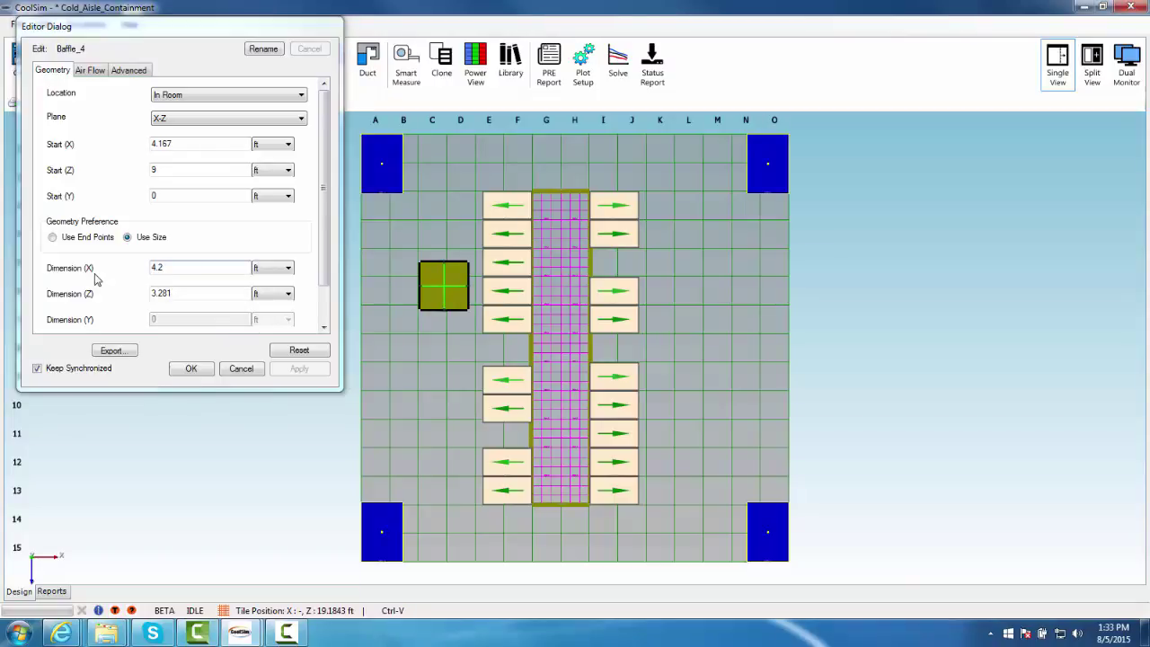
{"action": "left_click_drag", "start_coordinate": [180, 293], "coordinate": [136, 294]}
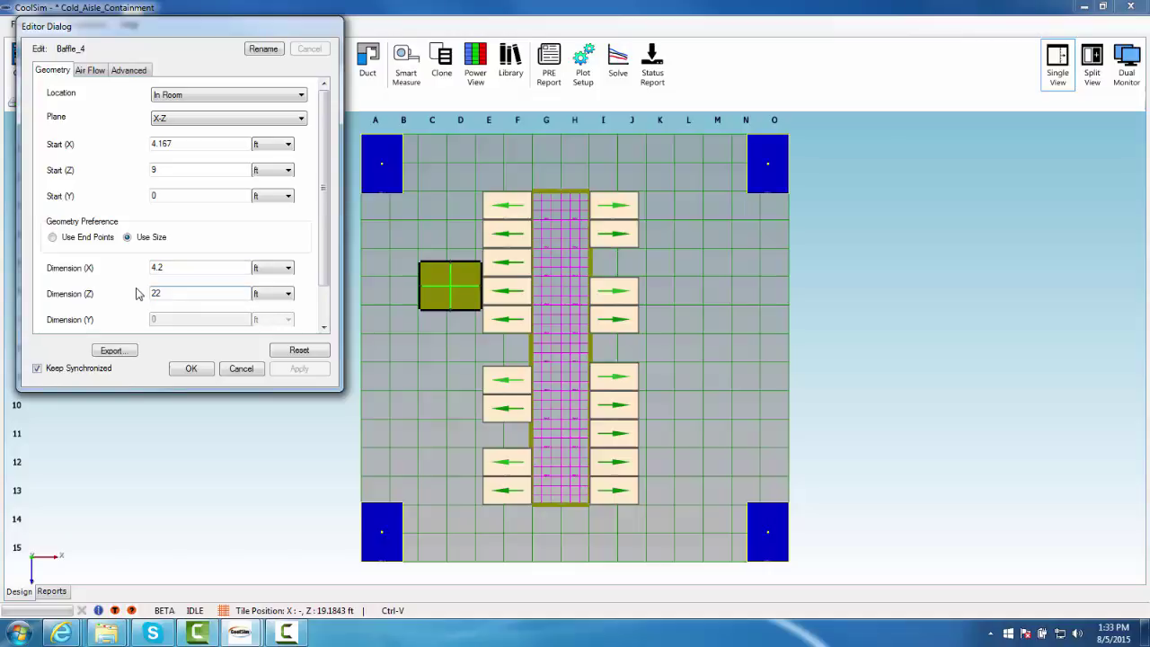
{"action": "left_click", "coordinate": [189, 368]}
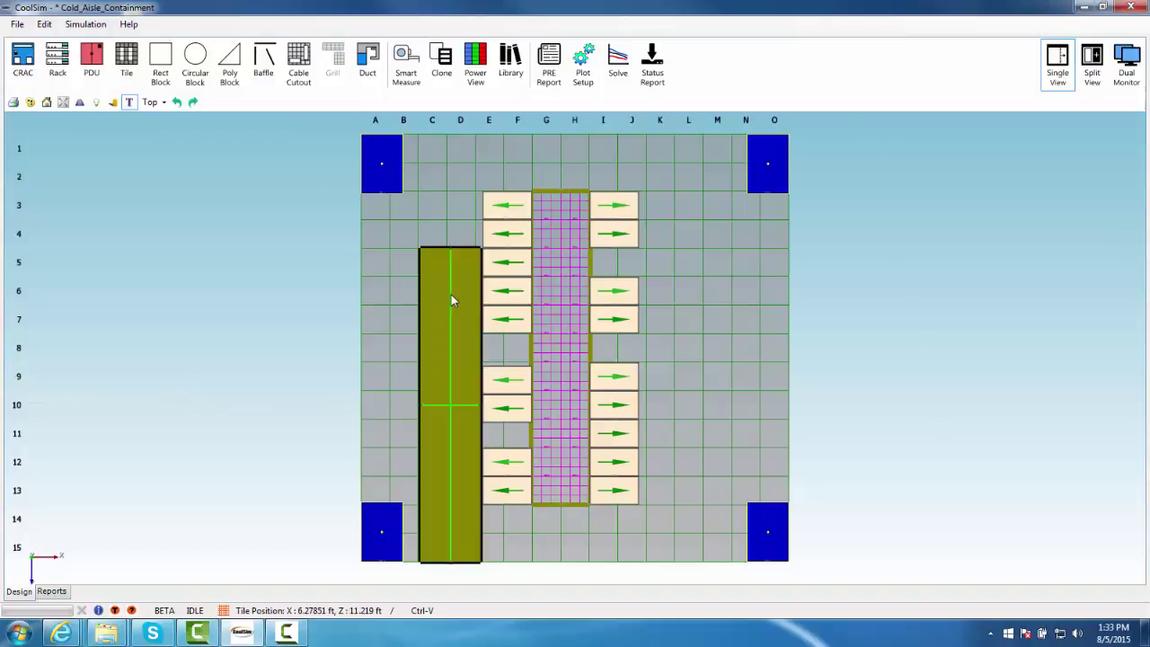
Step: Move the horizontal baffle up so it starts at row 3 beside column B, and set its Start (Y) height to 7 ft
{"action": "left_click_drag", "start_coordinate": [451, 294], "coordinate": [435, 258]}
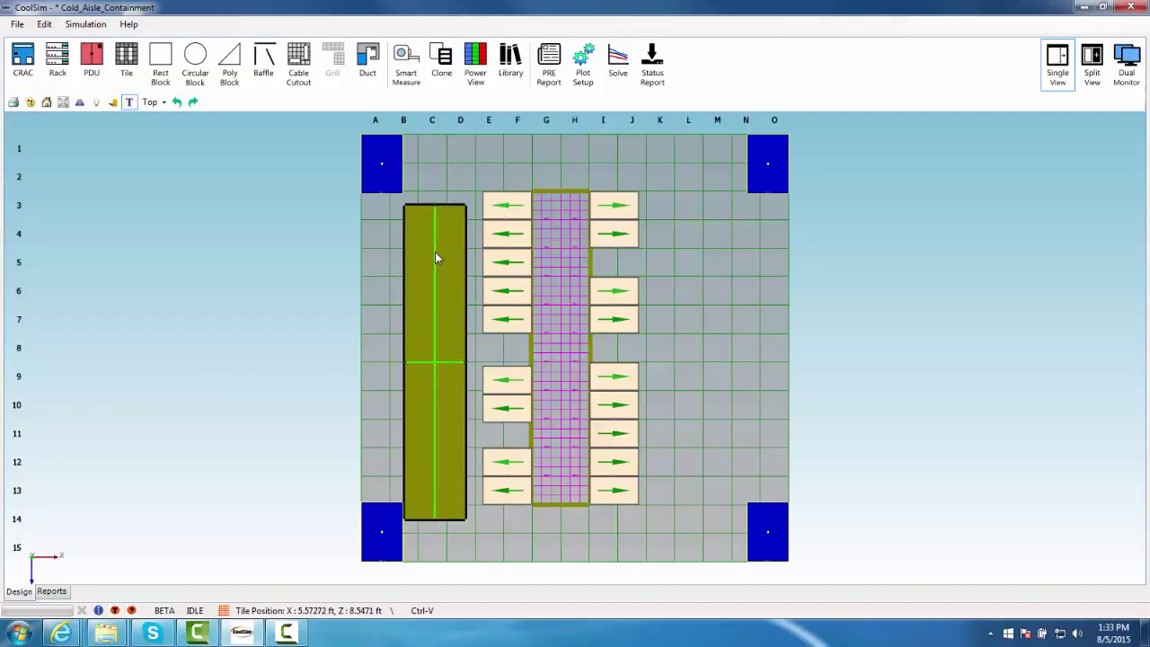
{"action": "right_click", "coordinate": [435, 256]}
{"action": "left_click", "coordinate": [443, 263]}
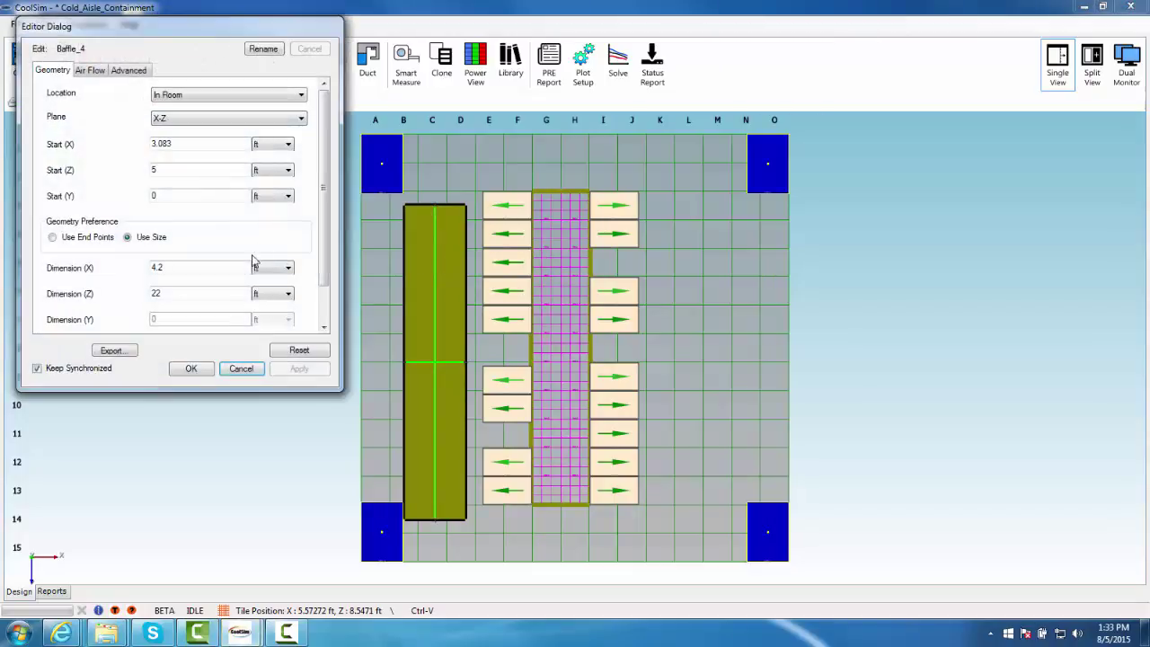
{"action": "double_click", "coordinate": [226, 196]}
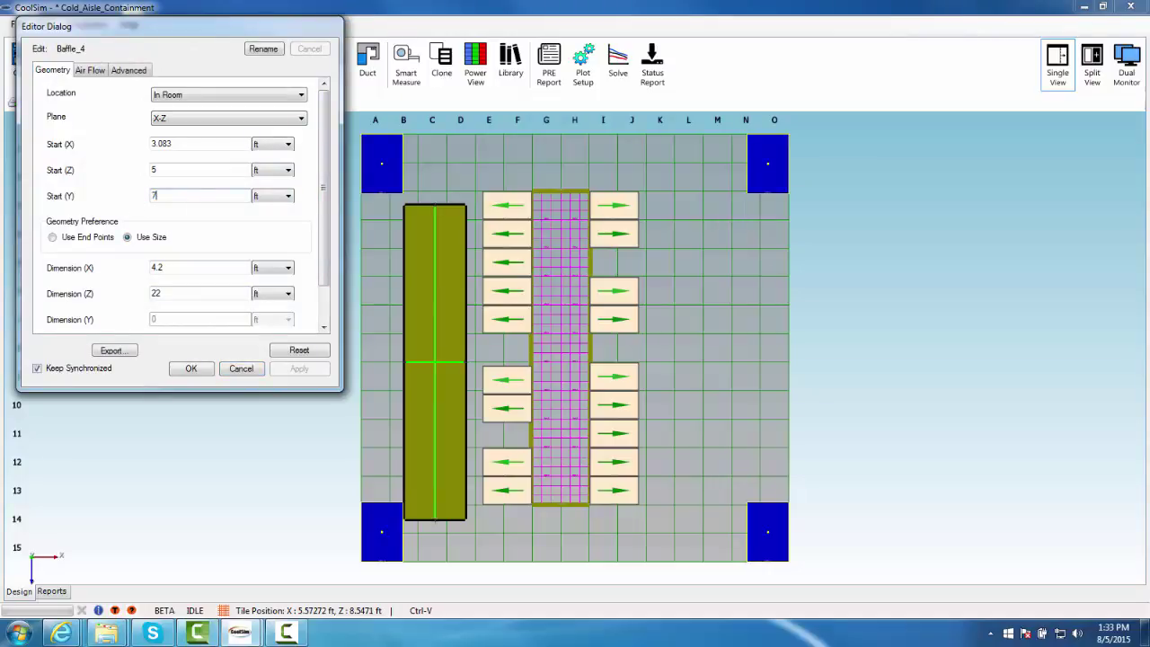
{"action": "key", "text": "Return"}
{"action": "left_click", "coordinate": [192, 370]}
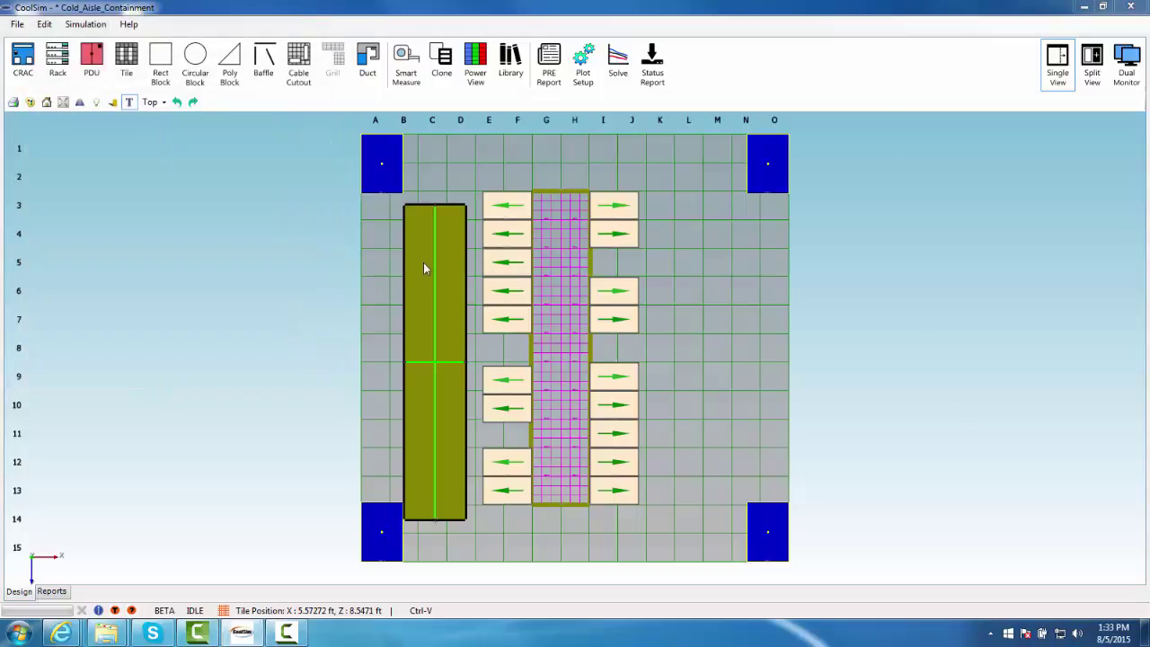
Step: Move the horizontal baffle over the cold aisle in columns G to H and align its end with the start of row 3
{"action": "left_click_drag", "start_coordinate": [423, 307], "coordinate": [555, 295]}
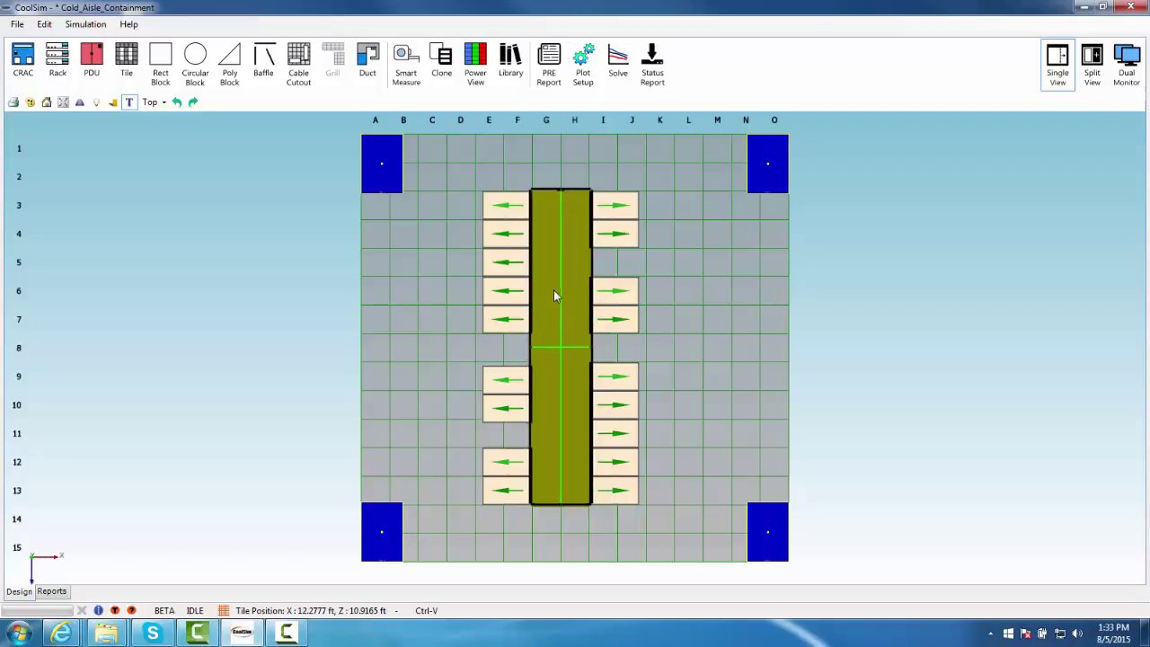
{"action": "scroll", "coordinate": [572, 249], "scroll_direction": "up", "scroll_amount": 3}
{"action": "scroll", "coordinate": [578, 256], "scroll_direction": "up", "scroll_amount": 1}
{"action": "middle_click_drag", "start_coordinate": [565, 217], "coordinate": [588, 426]}
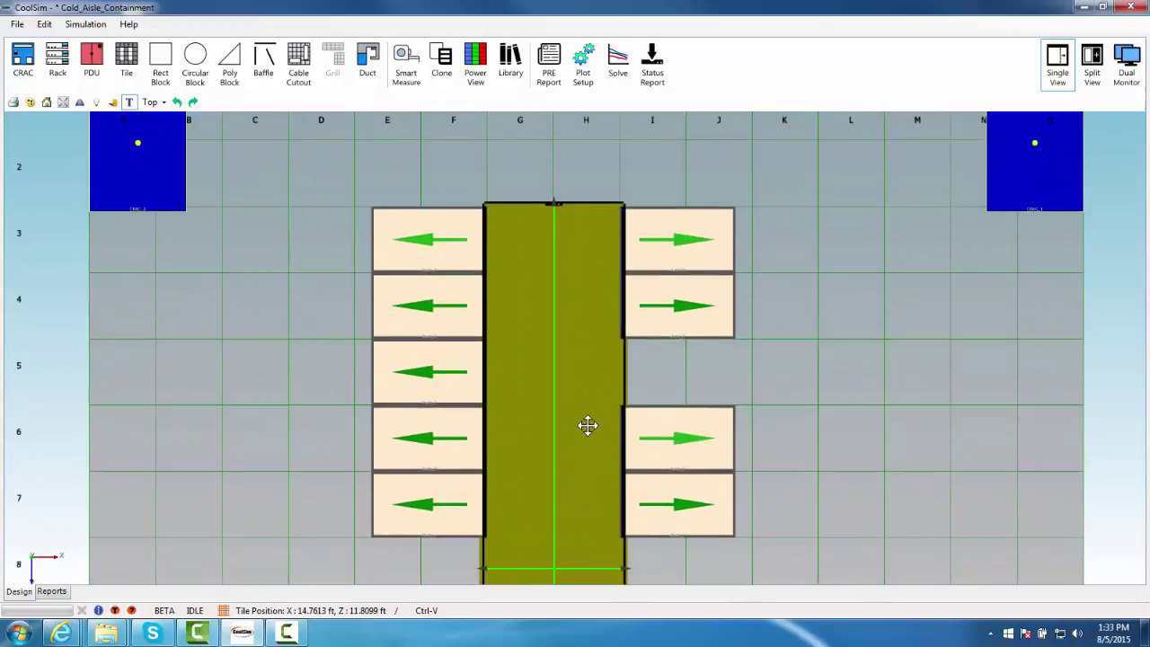
{"action": "left_click_drag", "start_coordinate": [578, 307], "coordinate": [577, 310]}
{"action": "left_click", "coordinate": [578, 310]}
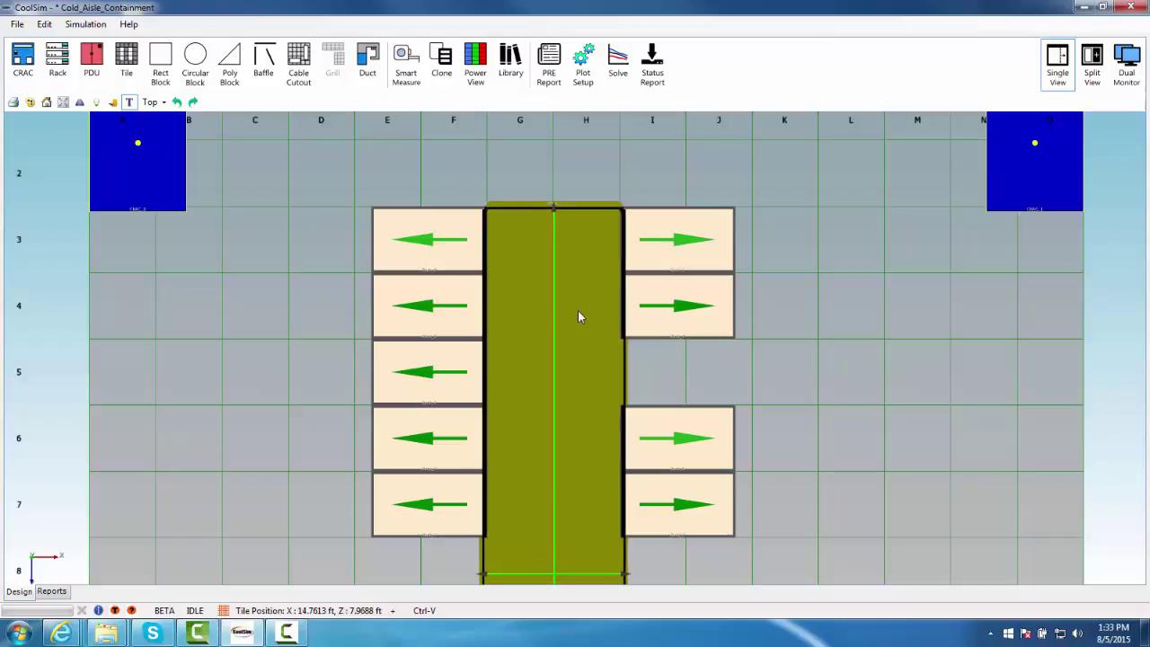
{"action": "right_click", "coordinate": [576, 209]}
{"action": "mouse_move", "coordinate": [598, 247]}
{"action": "left_click", "coordinate": [704, 266]}
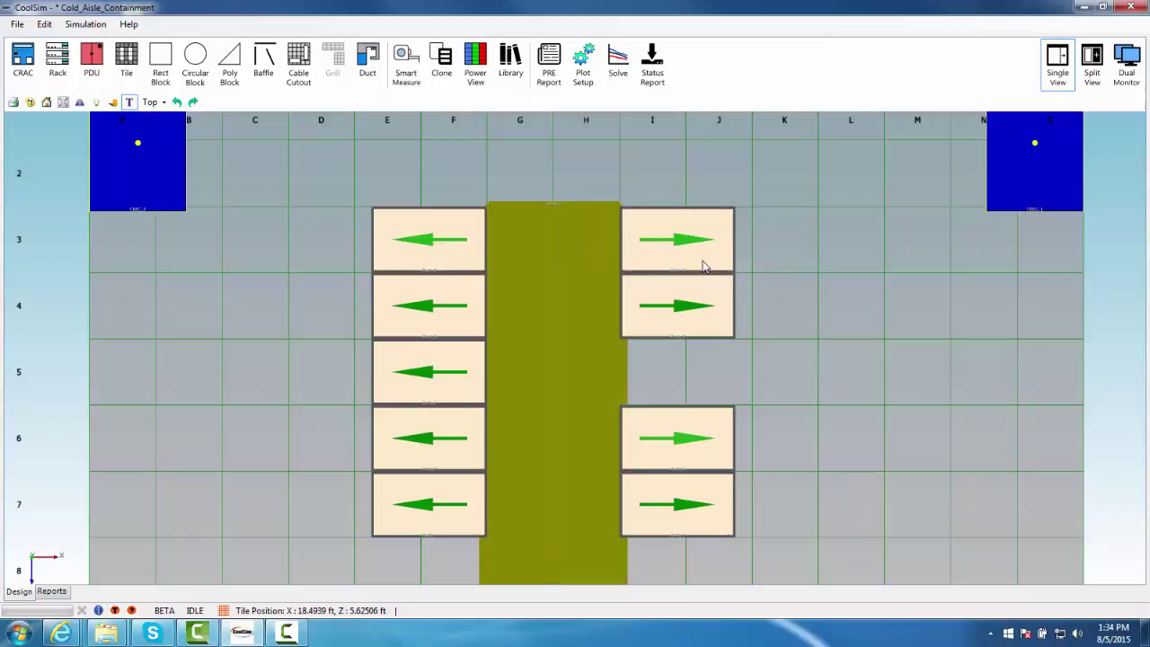
Step: Inspect the roofed containment from several angles in perspective view, and return to the top view
{"action": "left_click", "coordinate": [153, 101]}
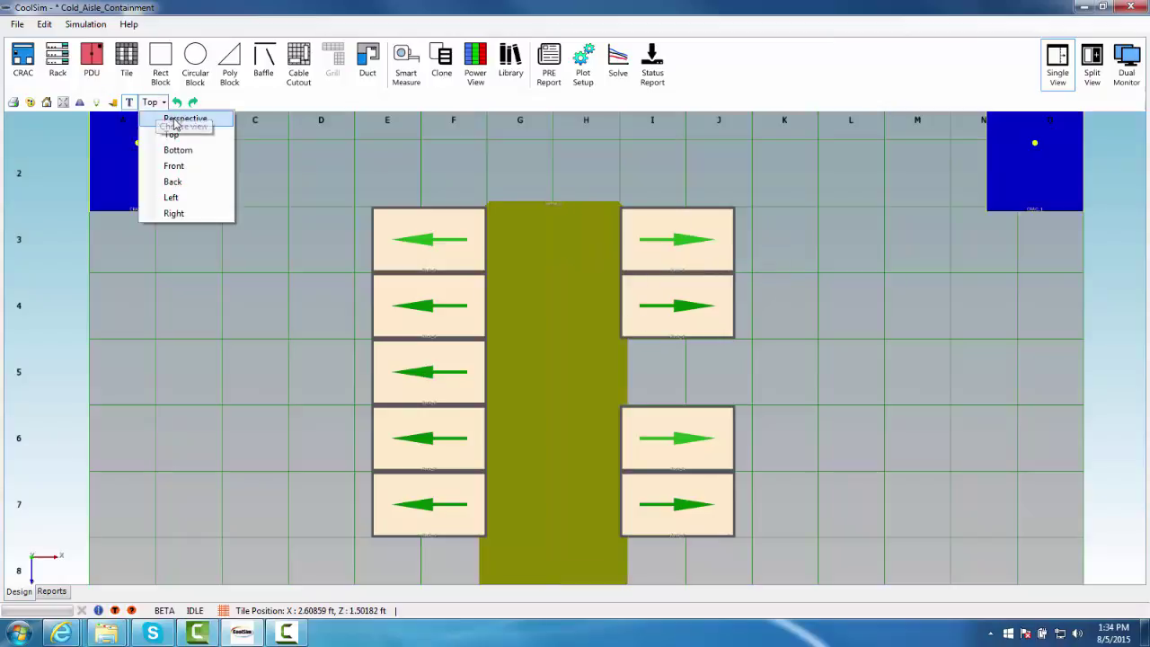
{"action": "left_click", "coordinate": [176, 119]}
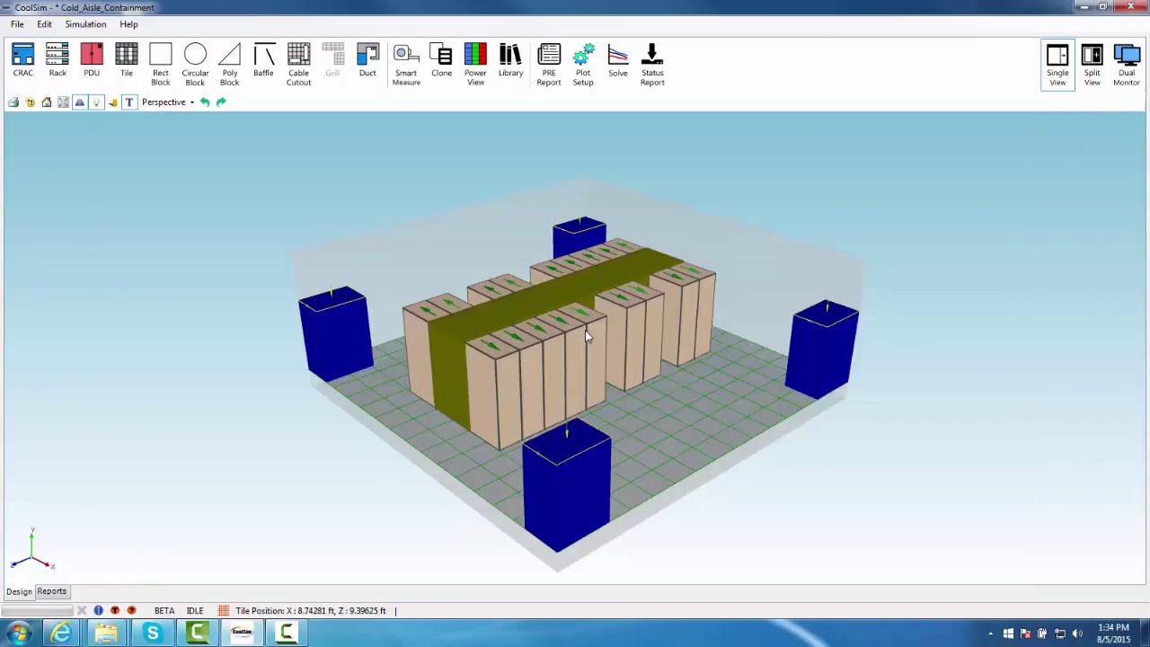
{"action": "middle_click_drag", "start_coordinate": [615, 335], "coordinate": [452, 536]}
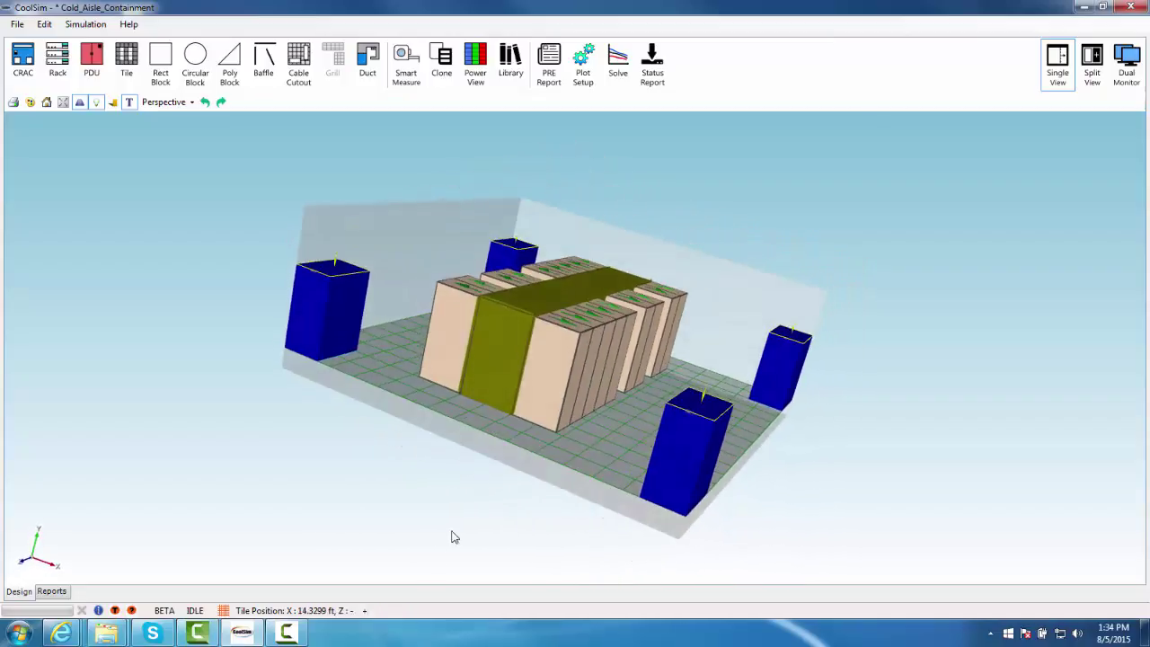
{"action": "middle_click_drag", "start_coordinate": [937, 403], "coordinate": [259, 177]}
{"action": "left_click", "coordinate": [190, 102]}
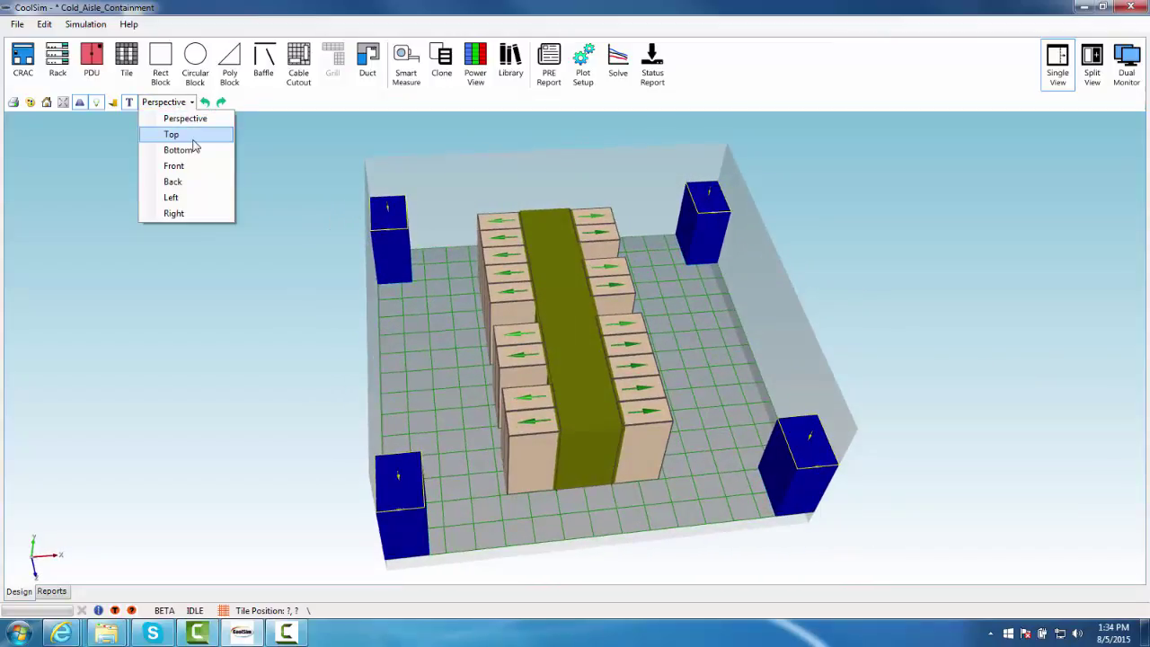
{"action": "left_click", "coordinate": [193, 145]}
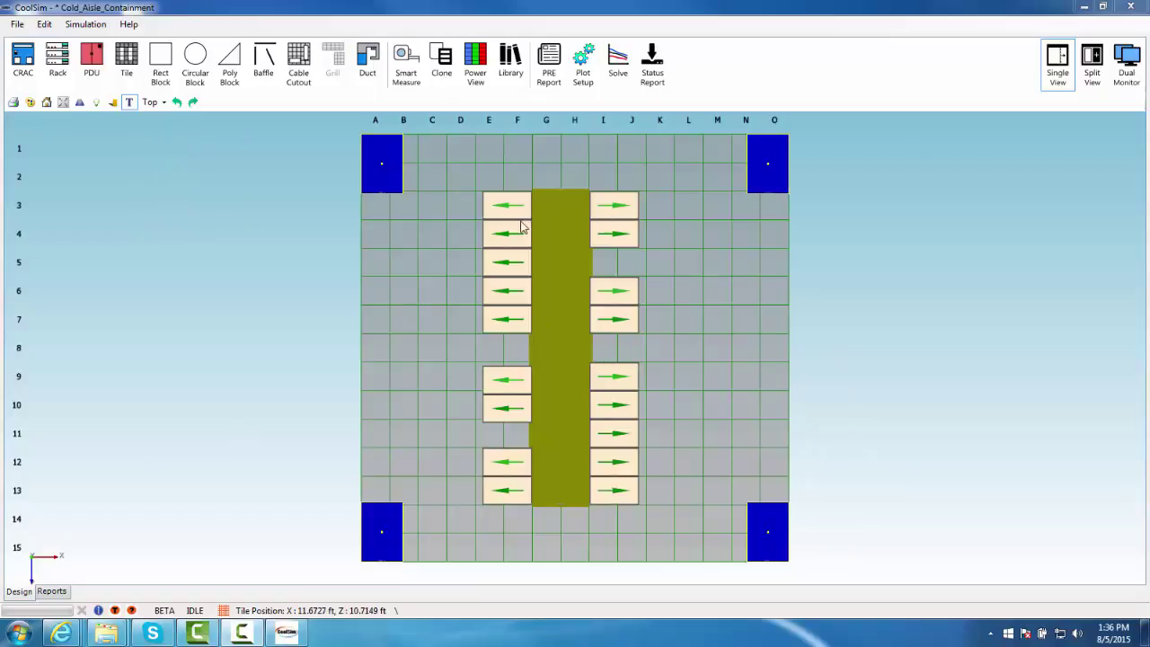
Step: Save the changed model and submit it to the CoolSim Simulation Facility for solving with coarse mesh density
{"action": "left_click", "coordinate": [628, 69]}
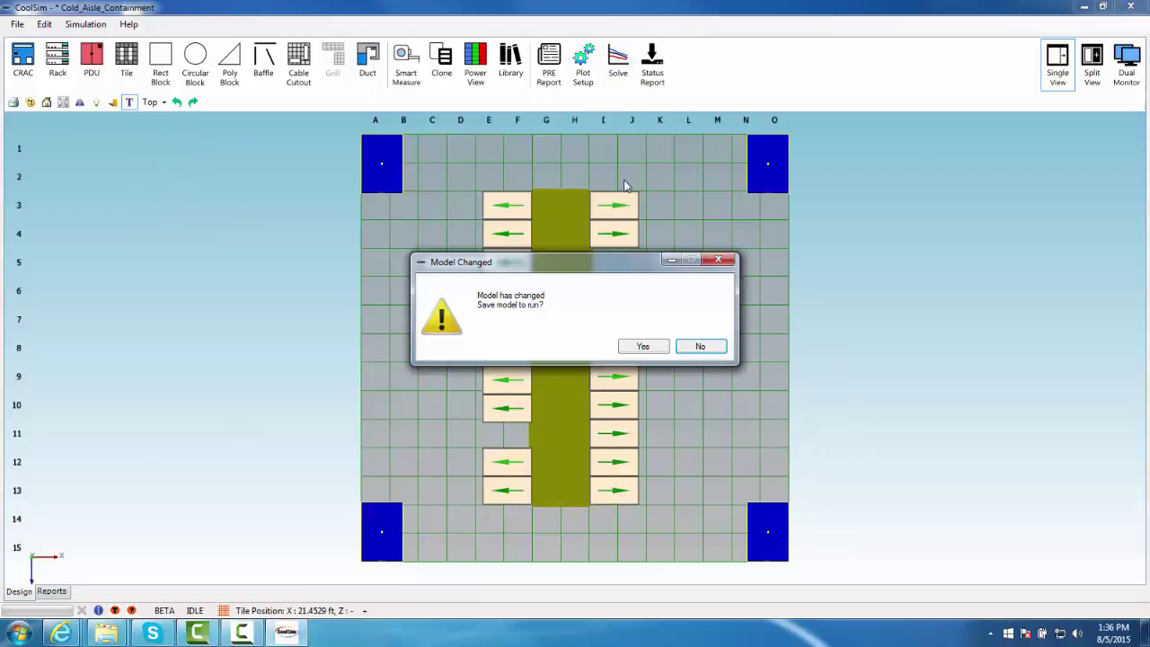
{"action": "left_click", "coordinate": [647, 350]}
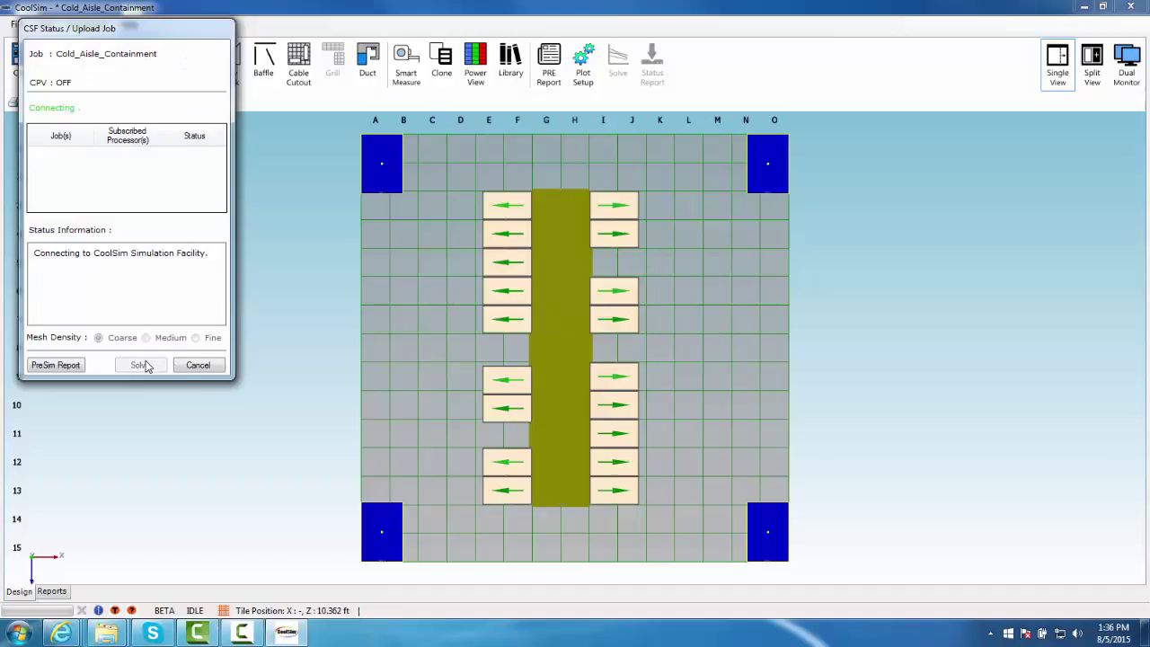
{"action": "left_click", "coordinate": [140, 364]}
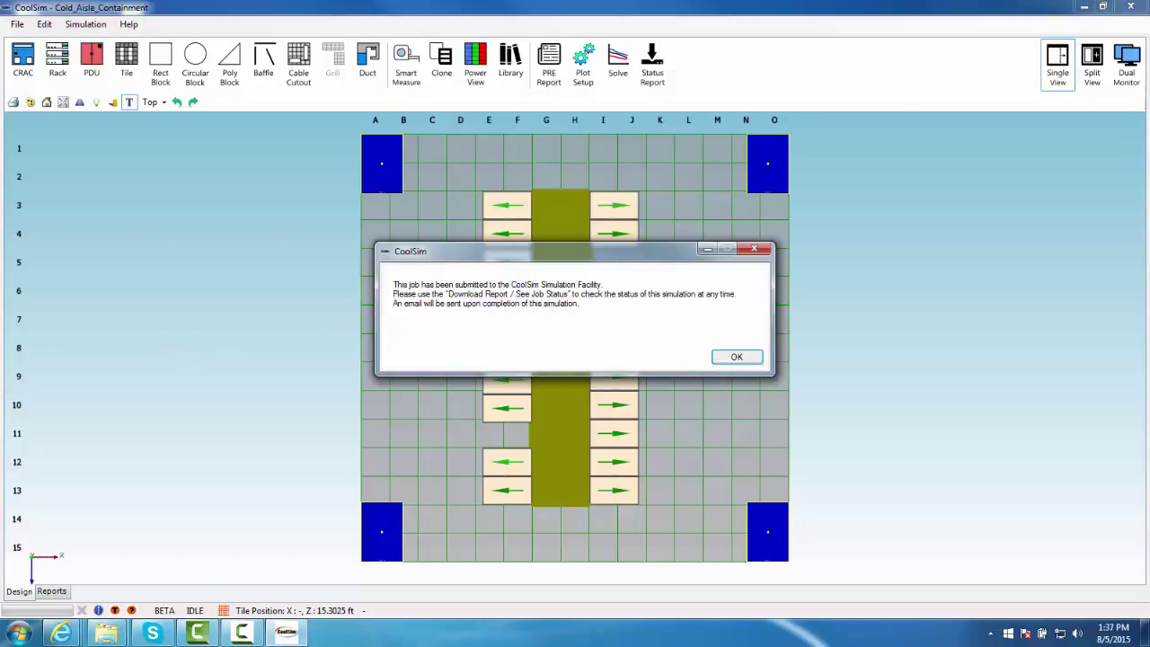
{"action": "left_click", "coordinate": [733, 362]}
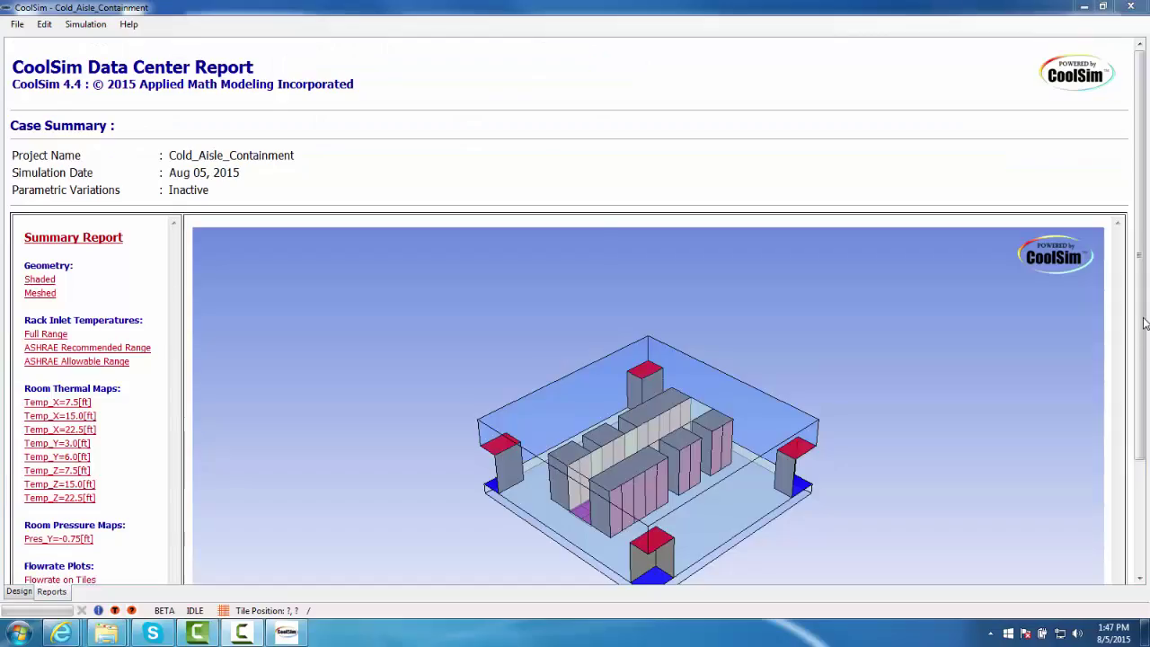
Step: Examine the report's tile supply and CRAC supply air pathline plots, rotating each to look along the cold aisle
{"action": "scroll", "coordinate": [1148, 490], "scroll_direction": "down", "scroll_amount": 3}
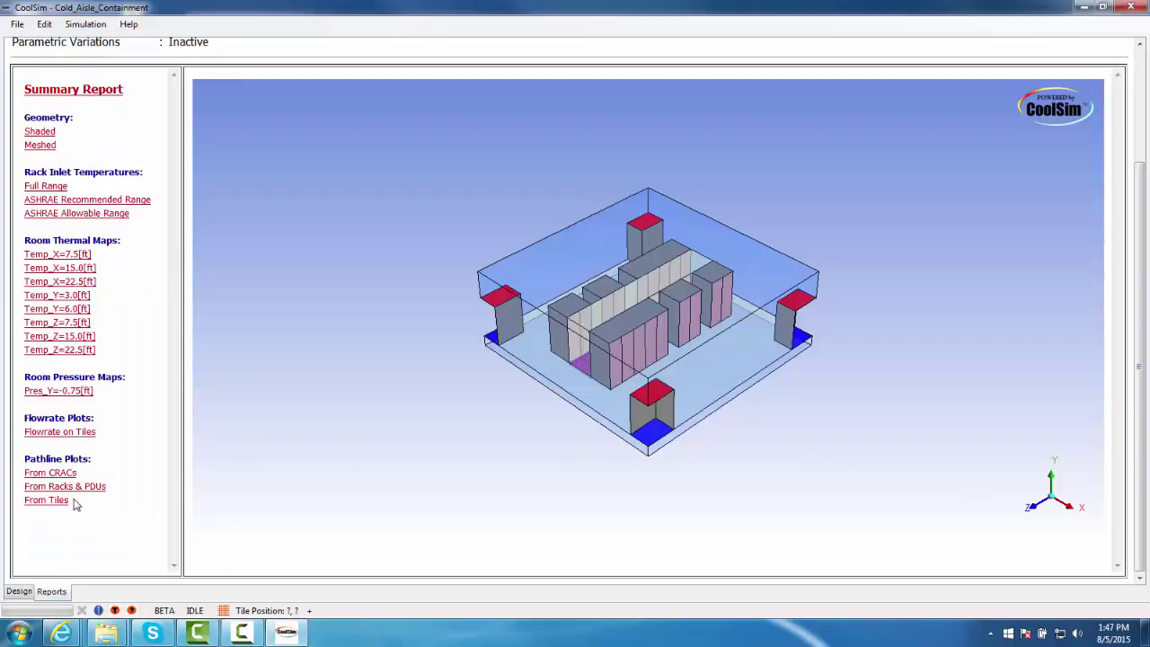
{"action": "left_click", "coordinate": [98, 486]}
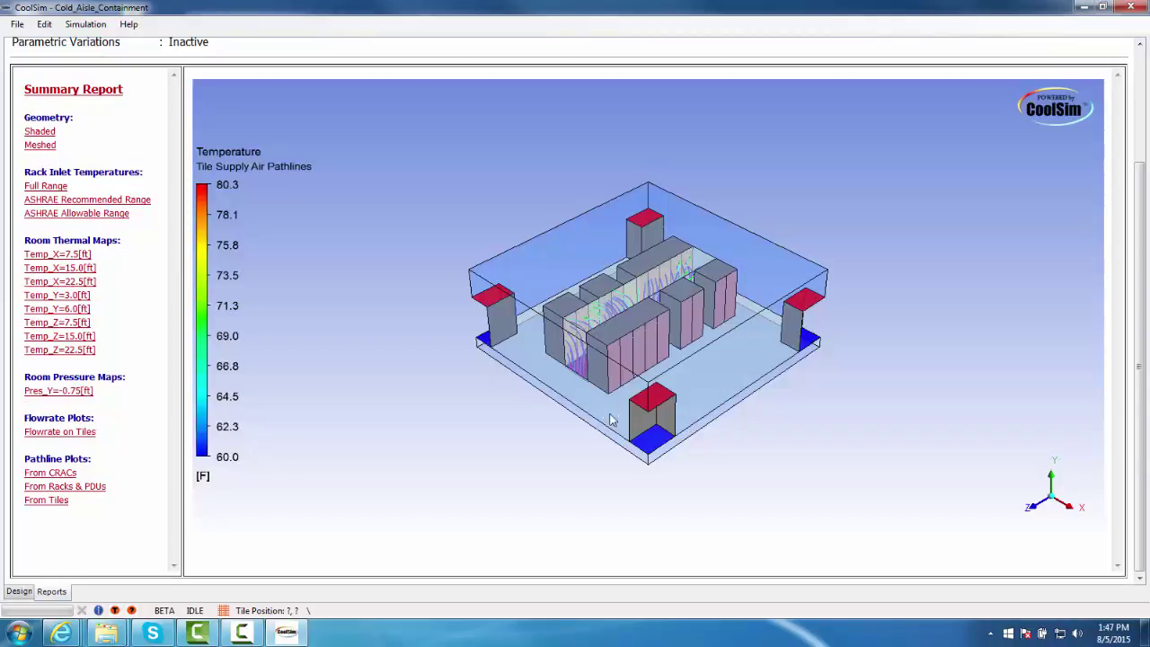
{"action": "left_click_drag", "start_coordinate": [611, 416], "coordinate": [595, 378]}
{"action": "scroll", "coordinate": [632, 348], "scroll_direction": "up", "scroll_amount": 1}
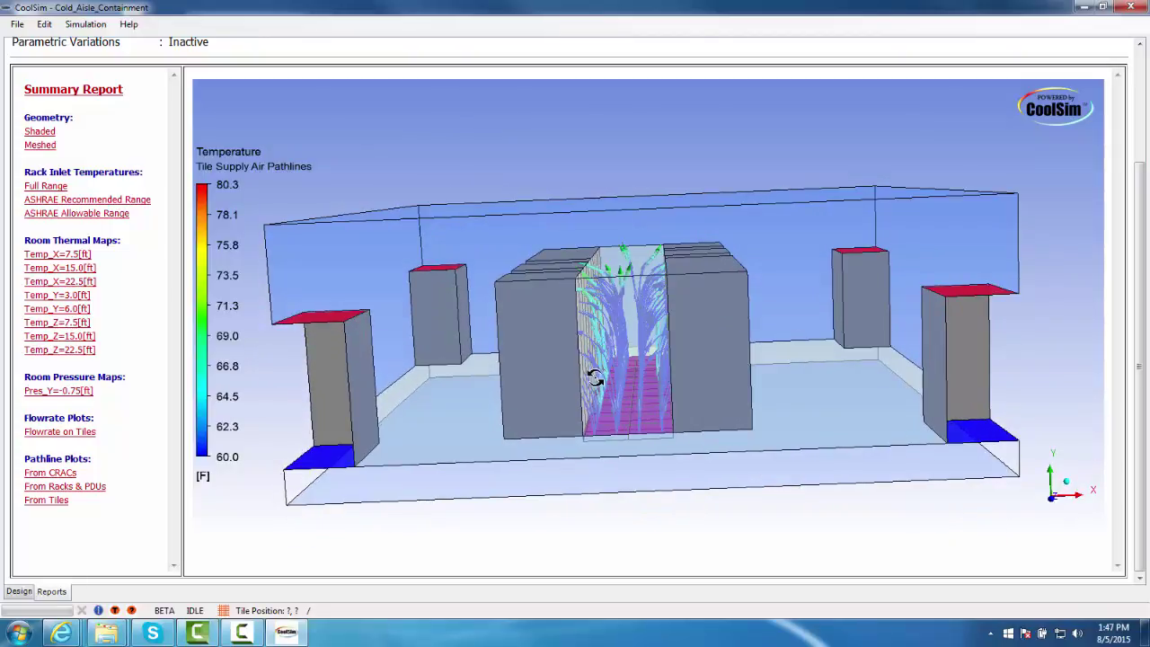
{"action": "left_click", "coordinate": [69, 474]}
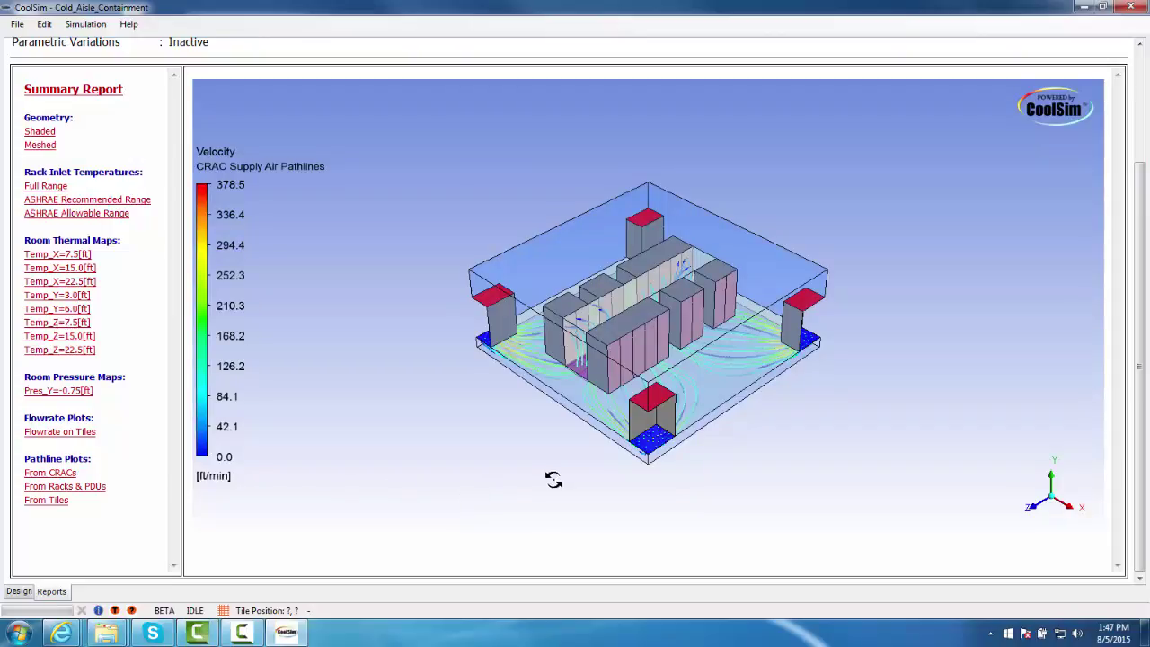
{"action": "left_click_drag", "start_coordinate": [552, 477], "coordinate": [624, 464]}
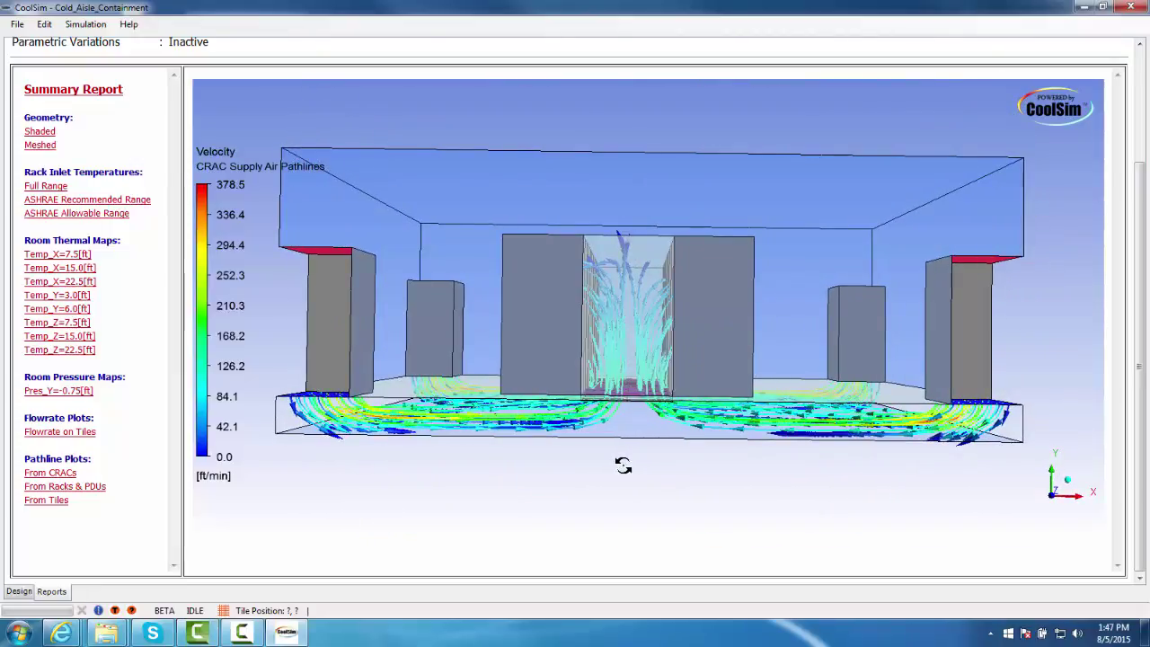